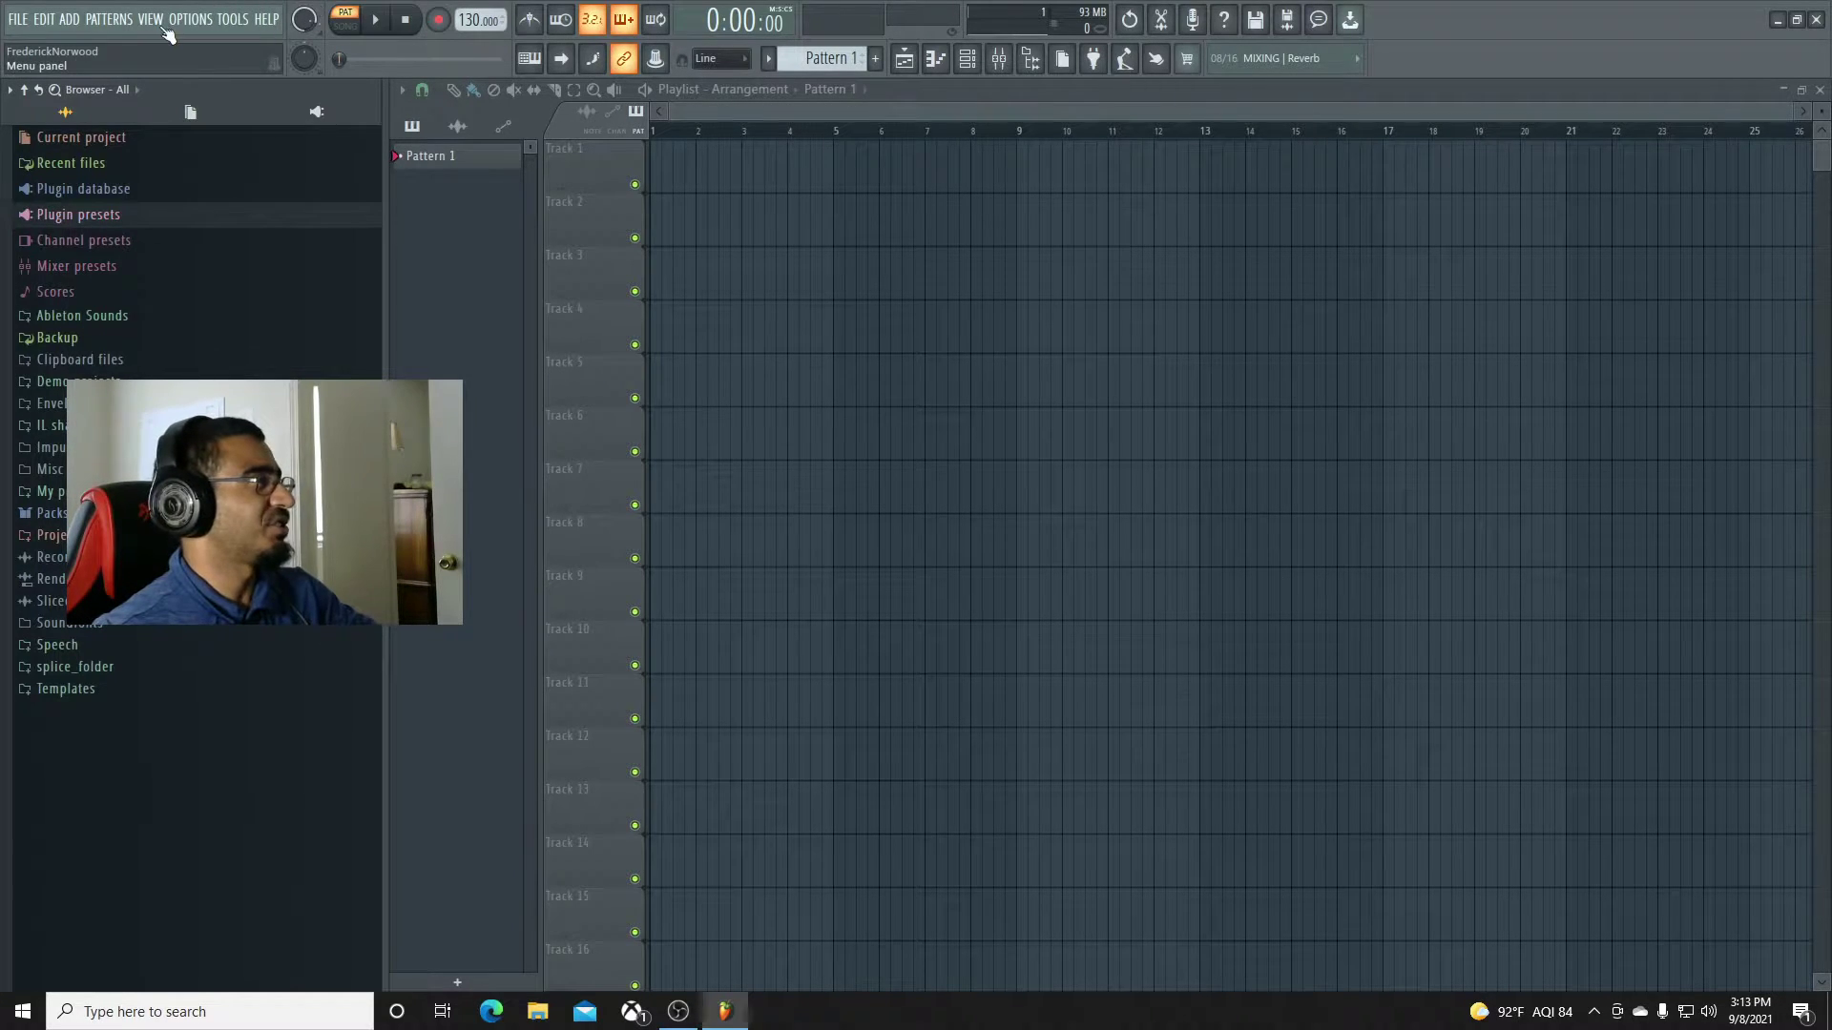
# Open the mixer and select the Insert 1 track.
pyautogui.click(1001, 60)
pyautogui.click(917, 495)
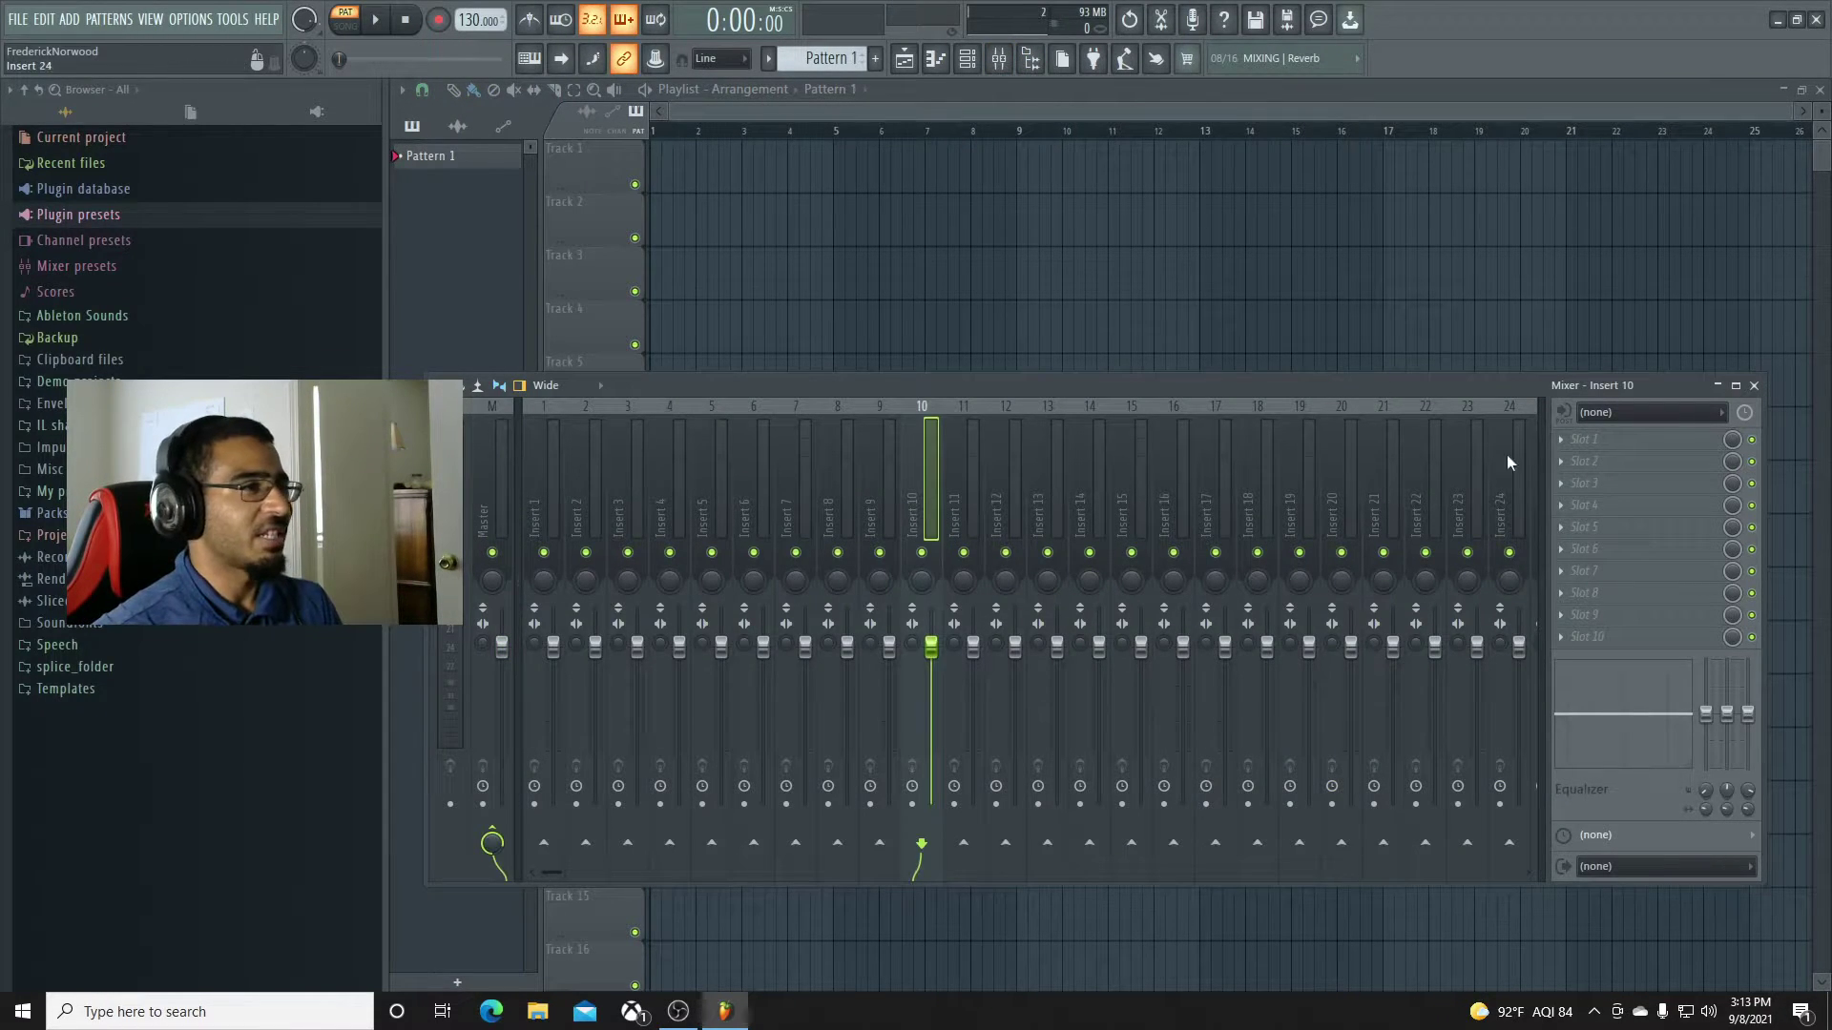
pyautogui.press('Left')
pyautogui.press('Left')
pyautogui.press('Left')
pyautogui.press('Left')
pyautogui.press('Left')
pyautogui.press('Left')
pyautogui.press('Left')
pyautogui.press('Left')
pyautogui.press('Left')
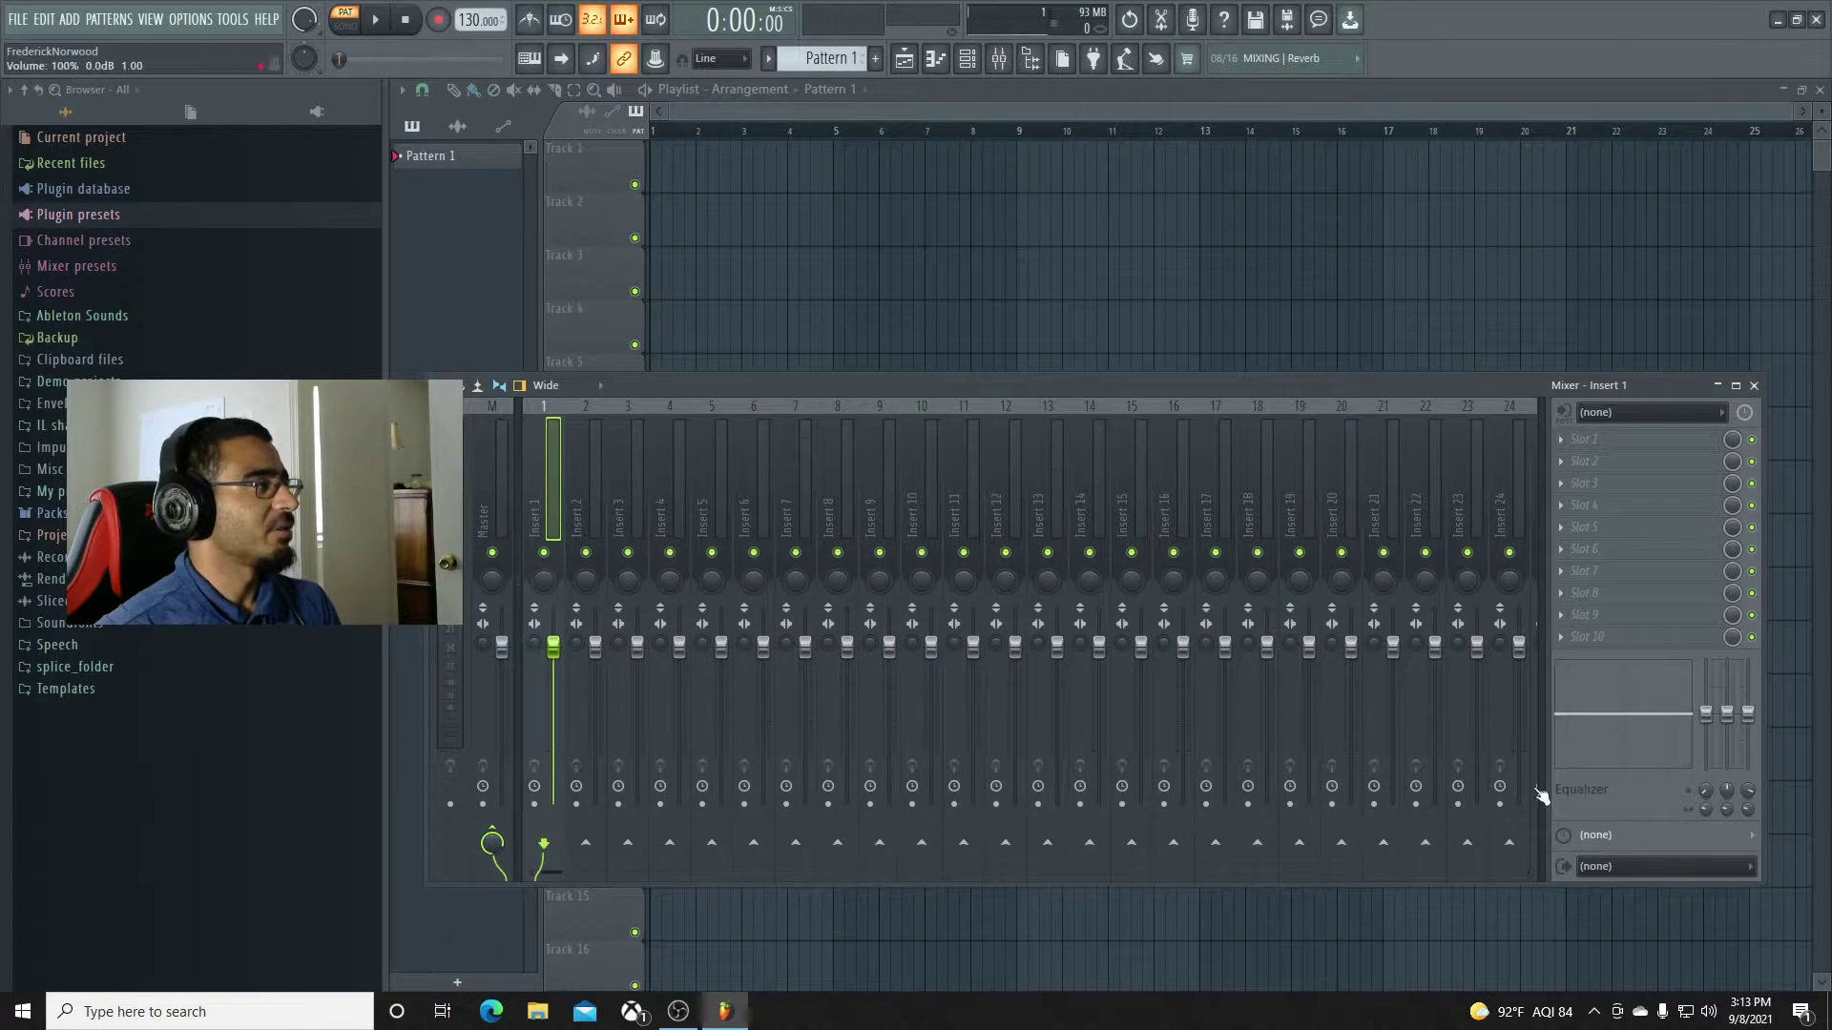
# Load Frequency Shifter into the first effect slot of Insert 1 and move its window clear of the mixer slots.
pyautogui.click(1569, 446)
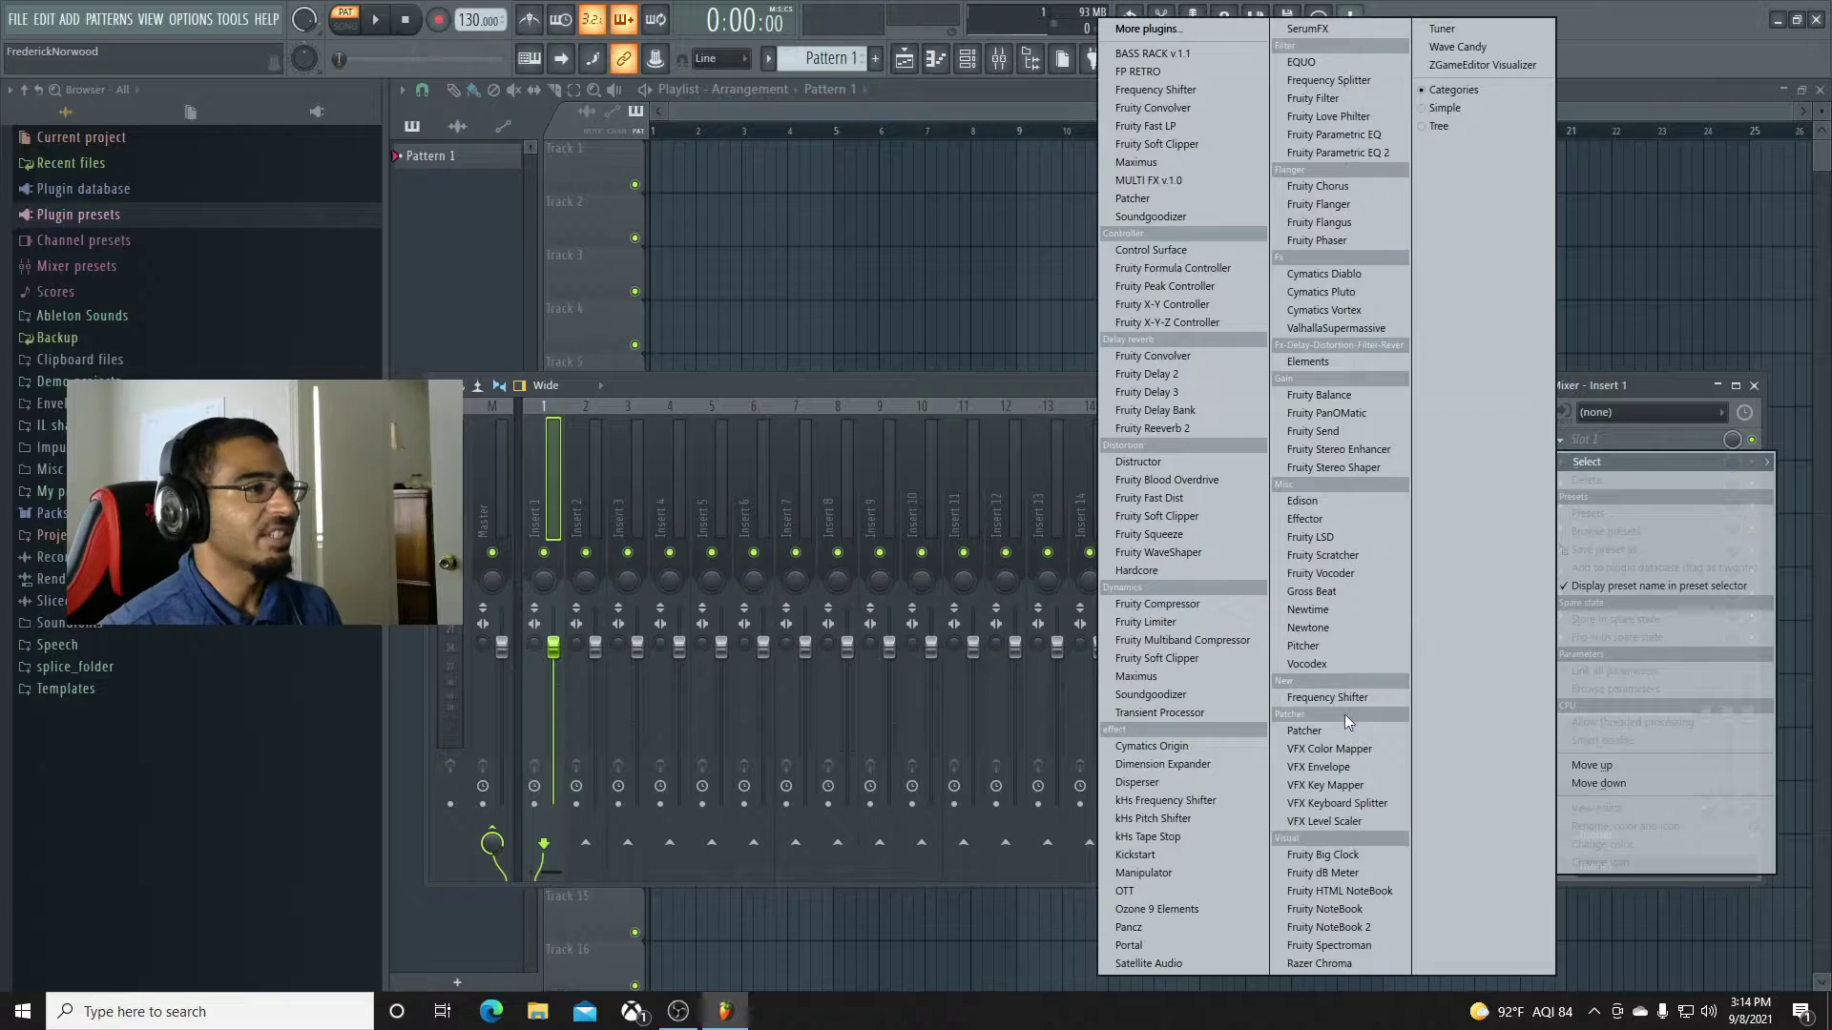
pyautogui.click(905, 673)
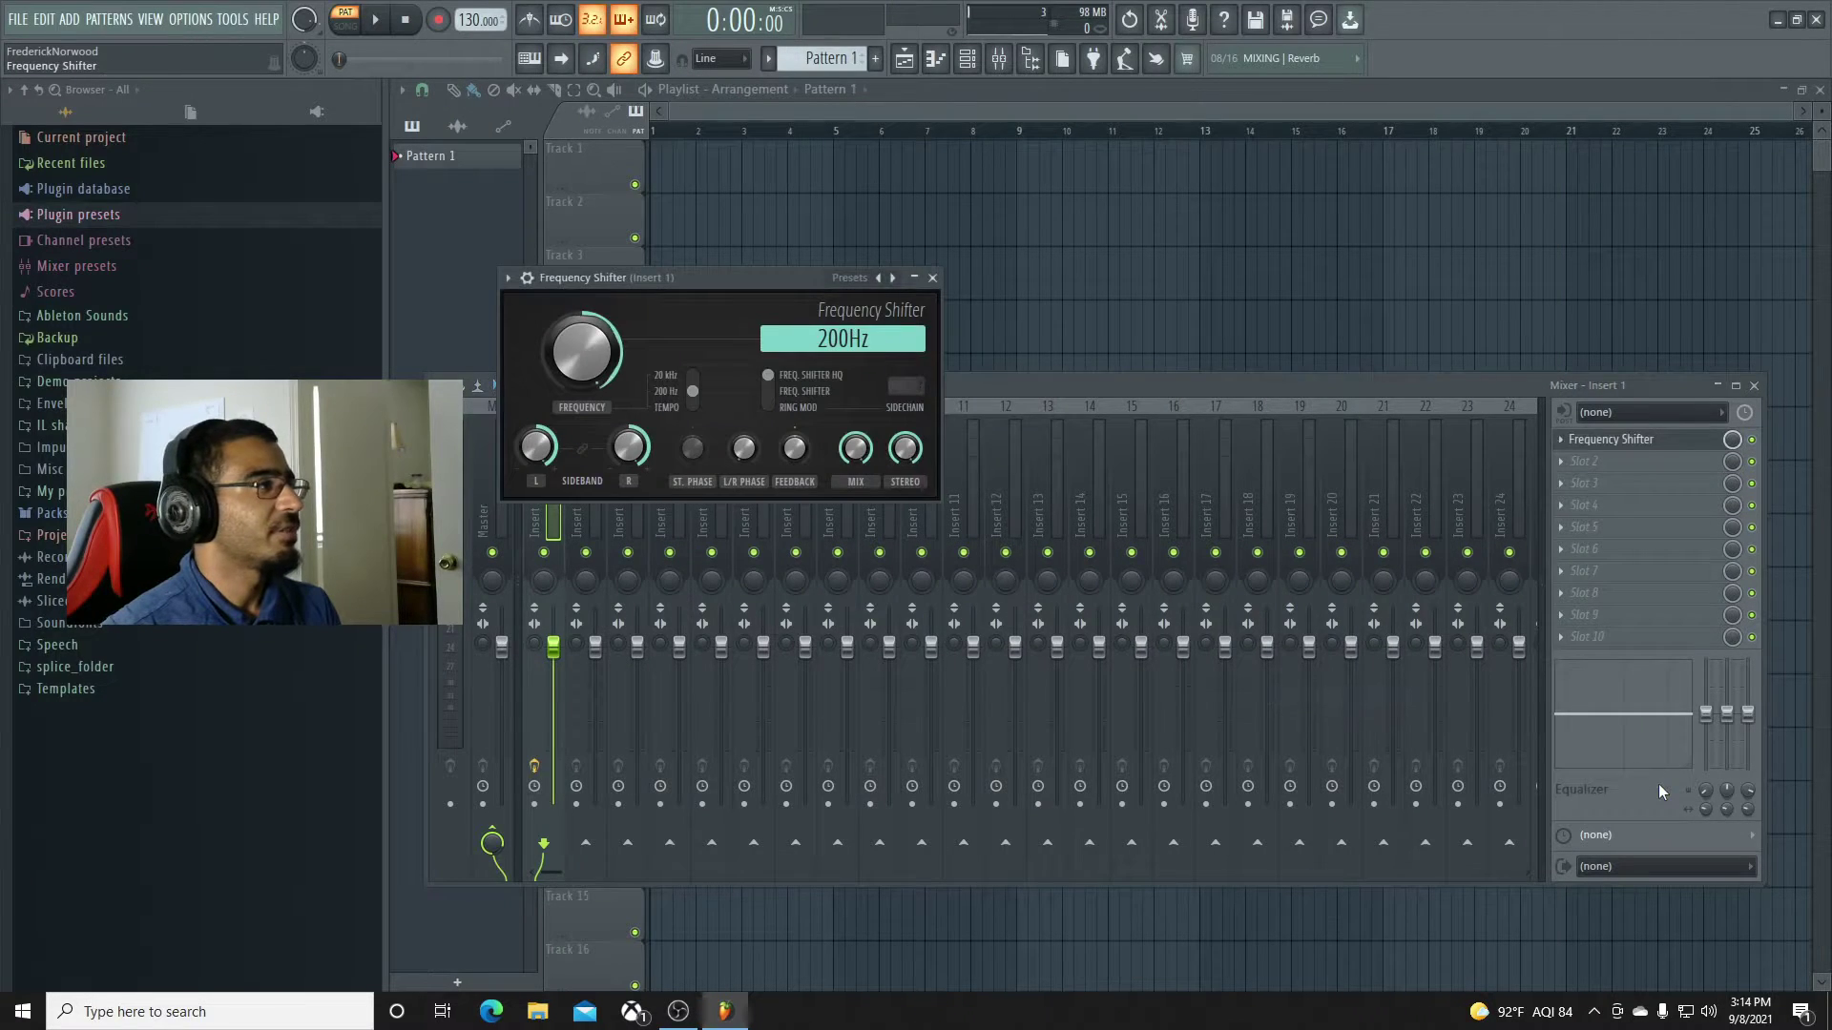
pyautogui.moveTo(706, 278); pyautogui.dragTo(1204, 317)
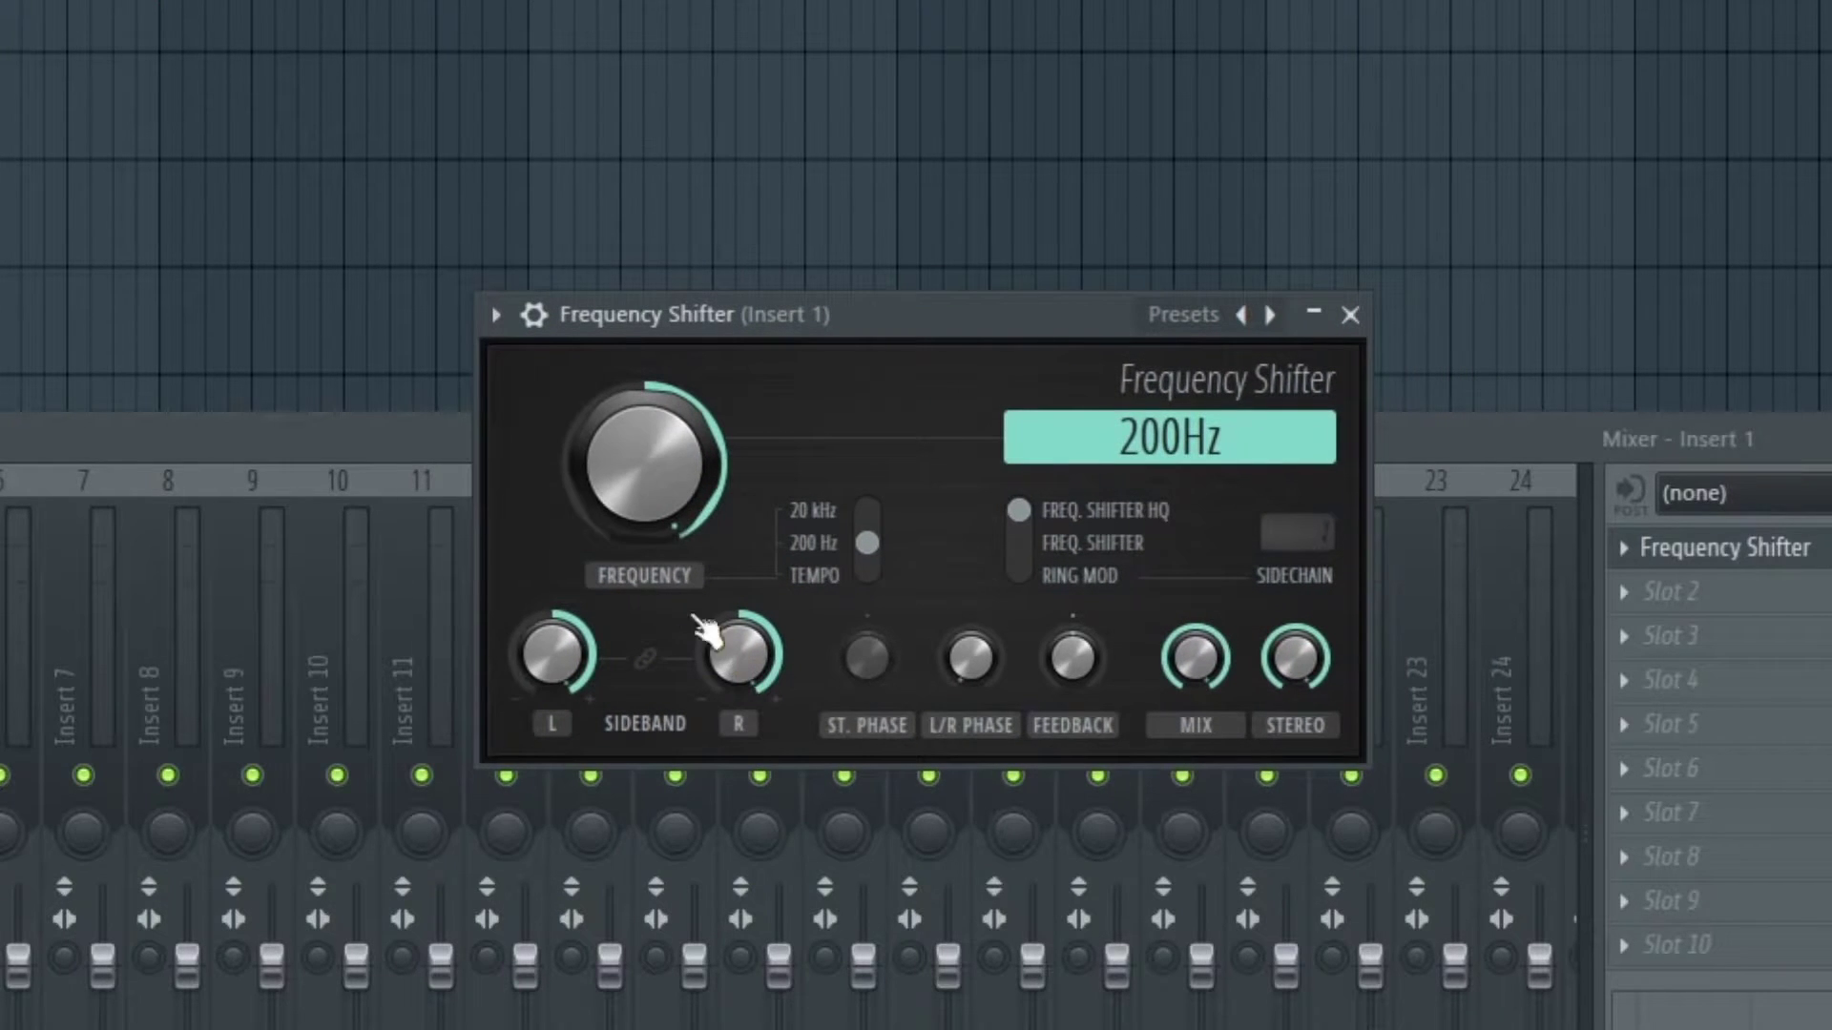
# Lower the Frequency Shifter's frequency to 0.00 Hz and reposition the plugin window.
pyautogui.moveTo(658, 515); pyautogui.dragTo(659, 596)
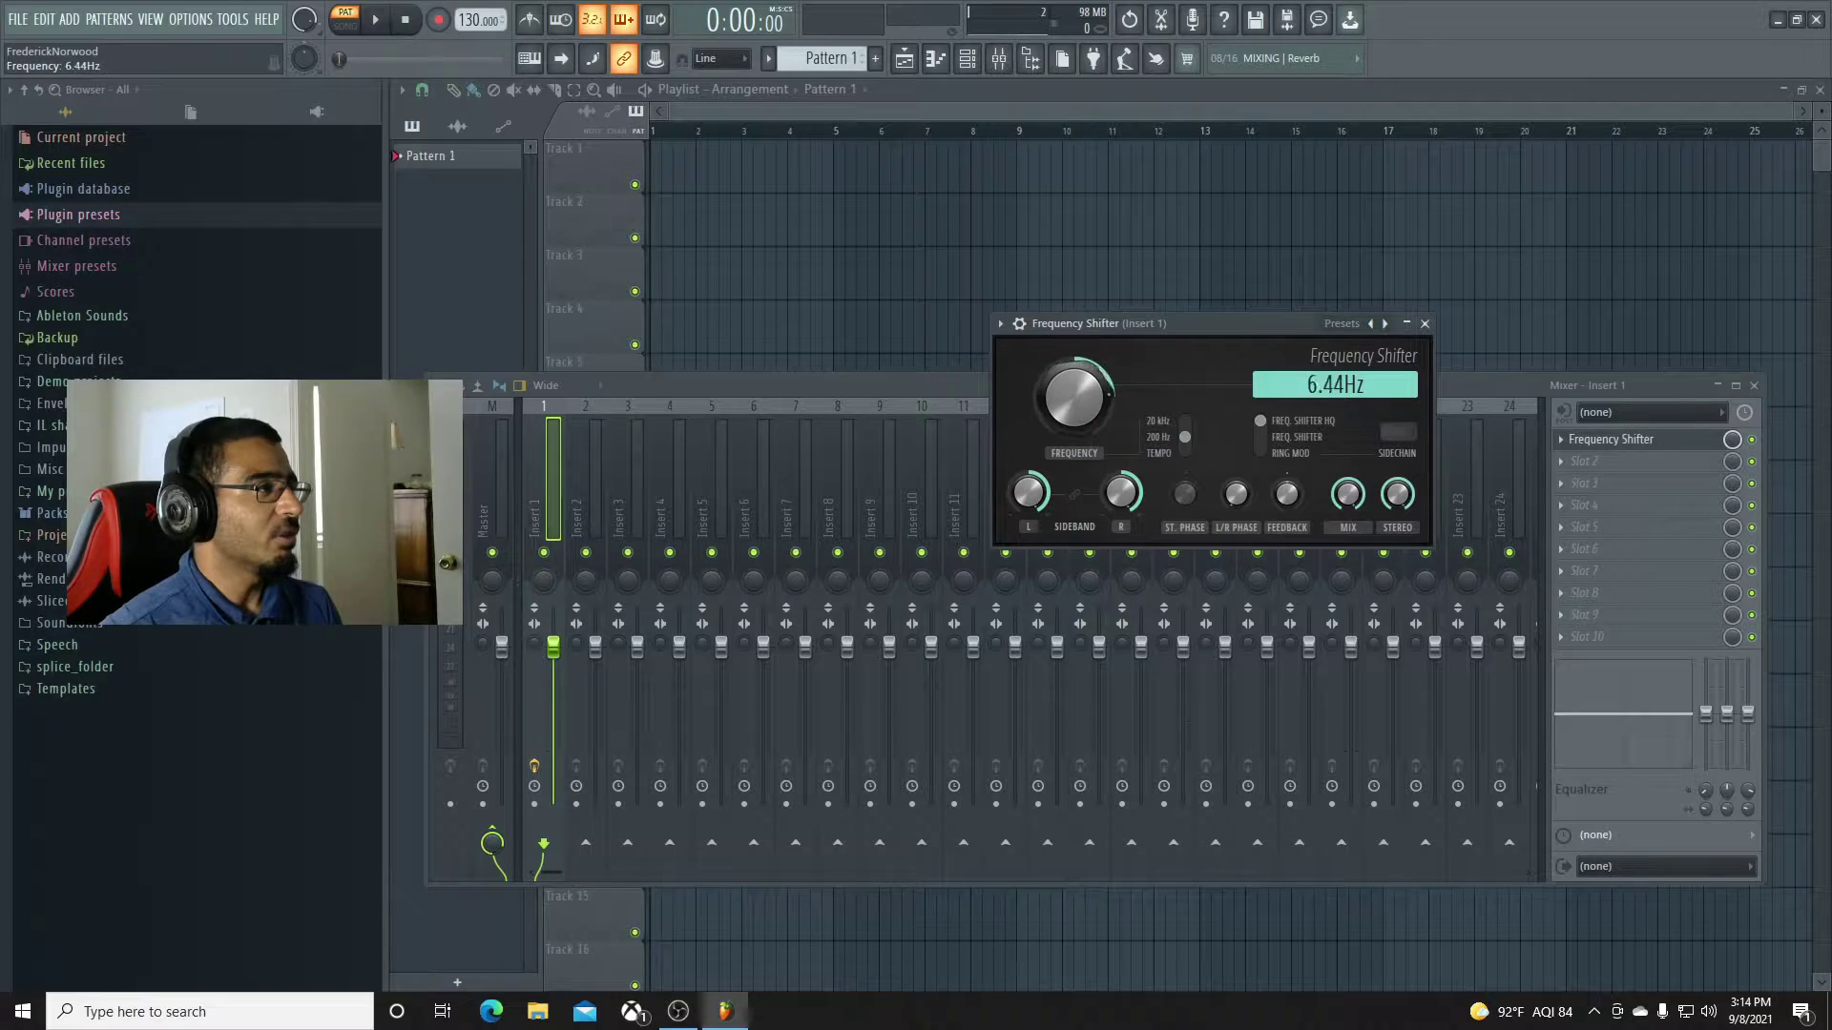
pyautogui.moveTo(1075, 398); pyautogui.dragTo(1074, 413)
pyautogui.moveTo(1141, 323); pyautogui.dragTo(1224, 308)
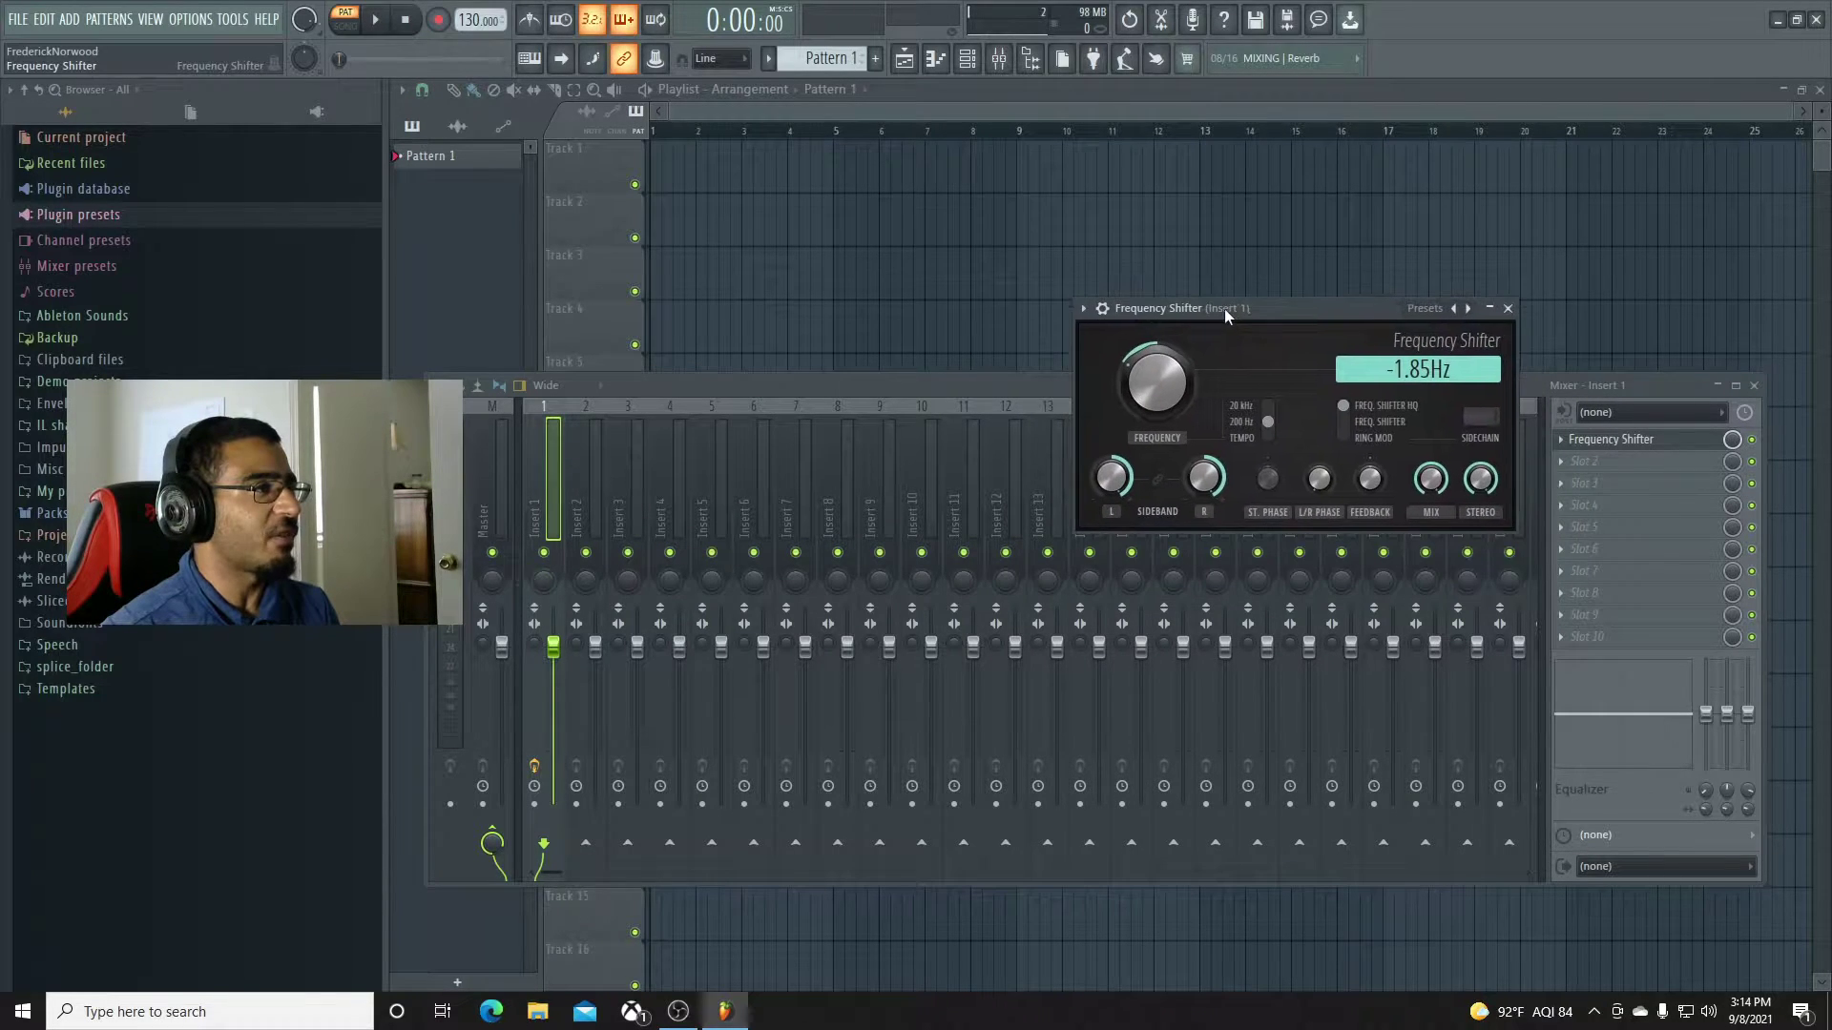
pyautogui.moveTo(1181, 384); pyautogui.dragTo(1181, 379)
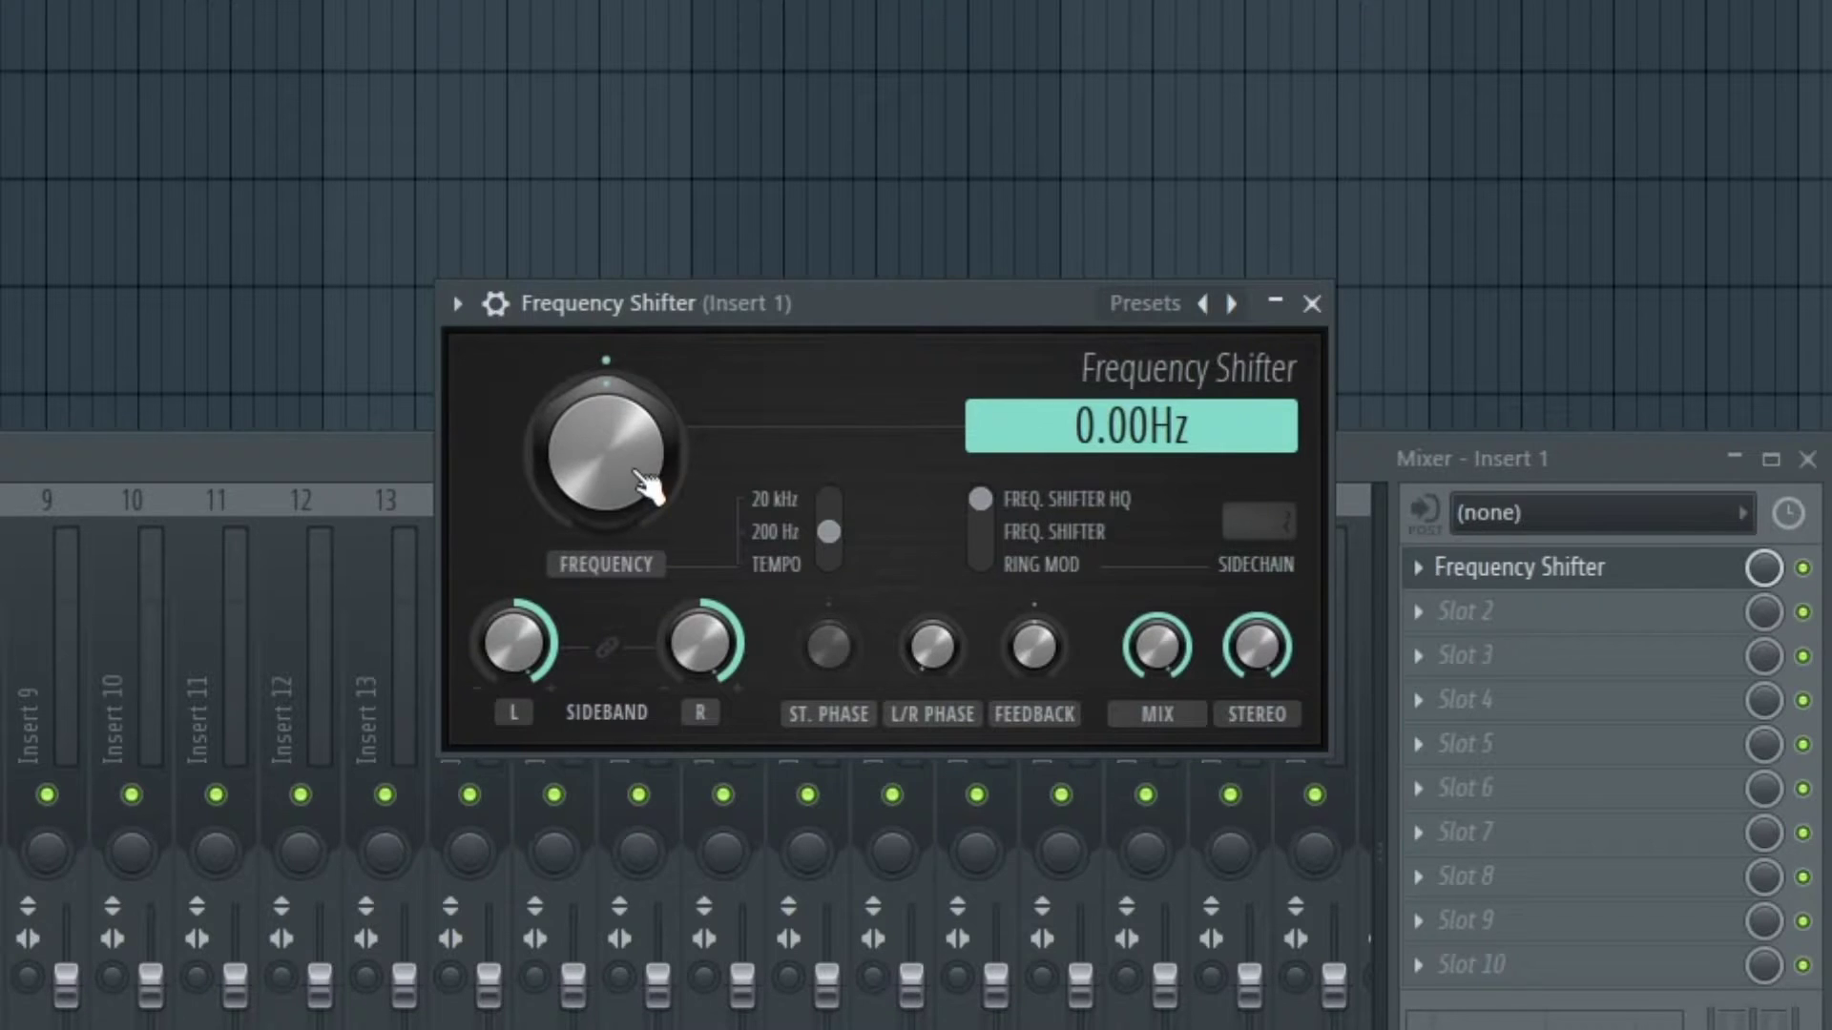
# Sweep the Frequency Shifter's frequency down to -200 Hz and return it to 0.00 Hz.
pyautogui.moveTo(649, 488); pyautogui.dragTo(649, 592)
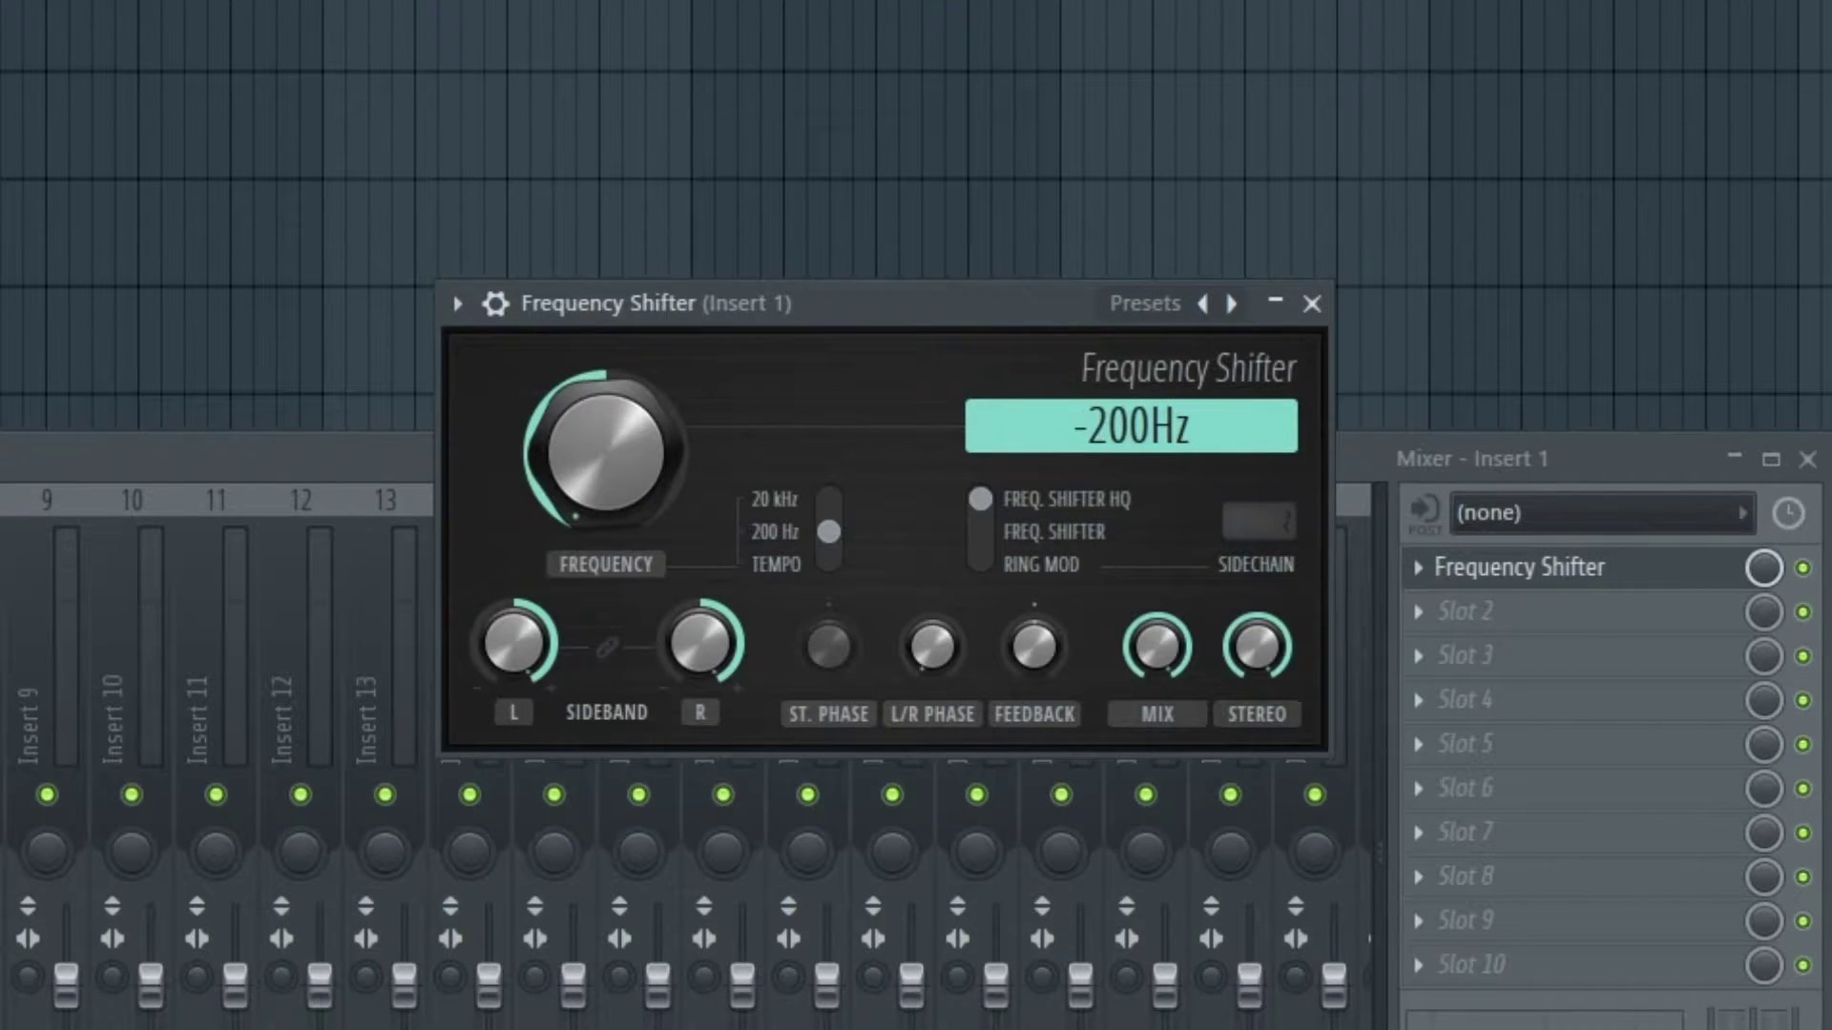
pyautogui.moveTo(606, 453); pyautogui.dragTo(606, 362)
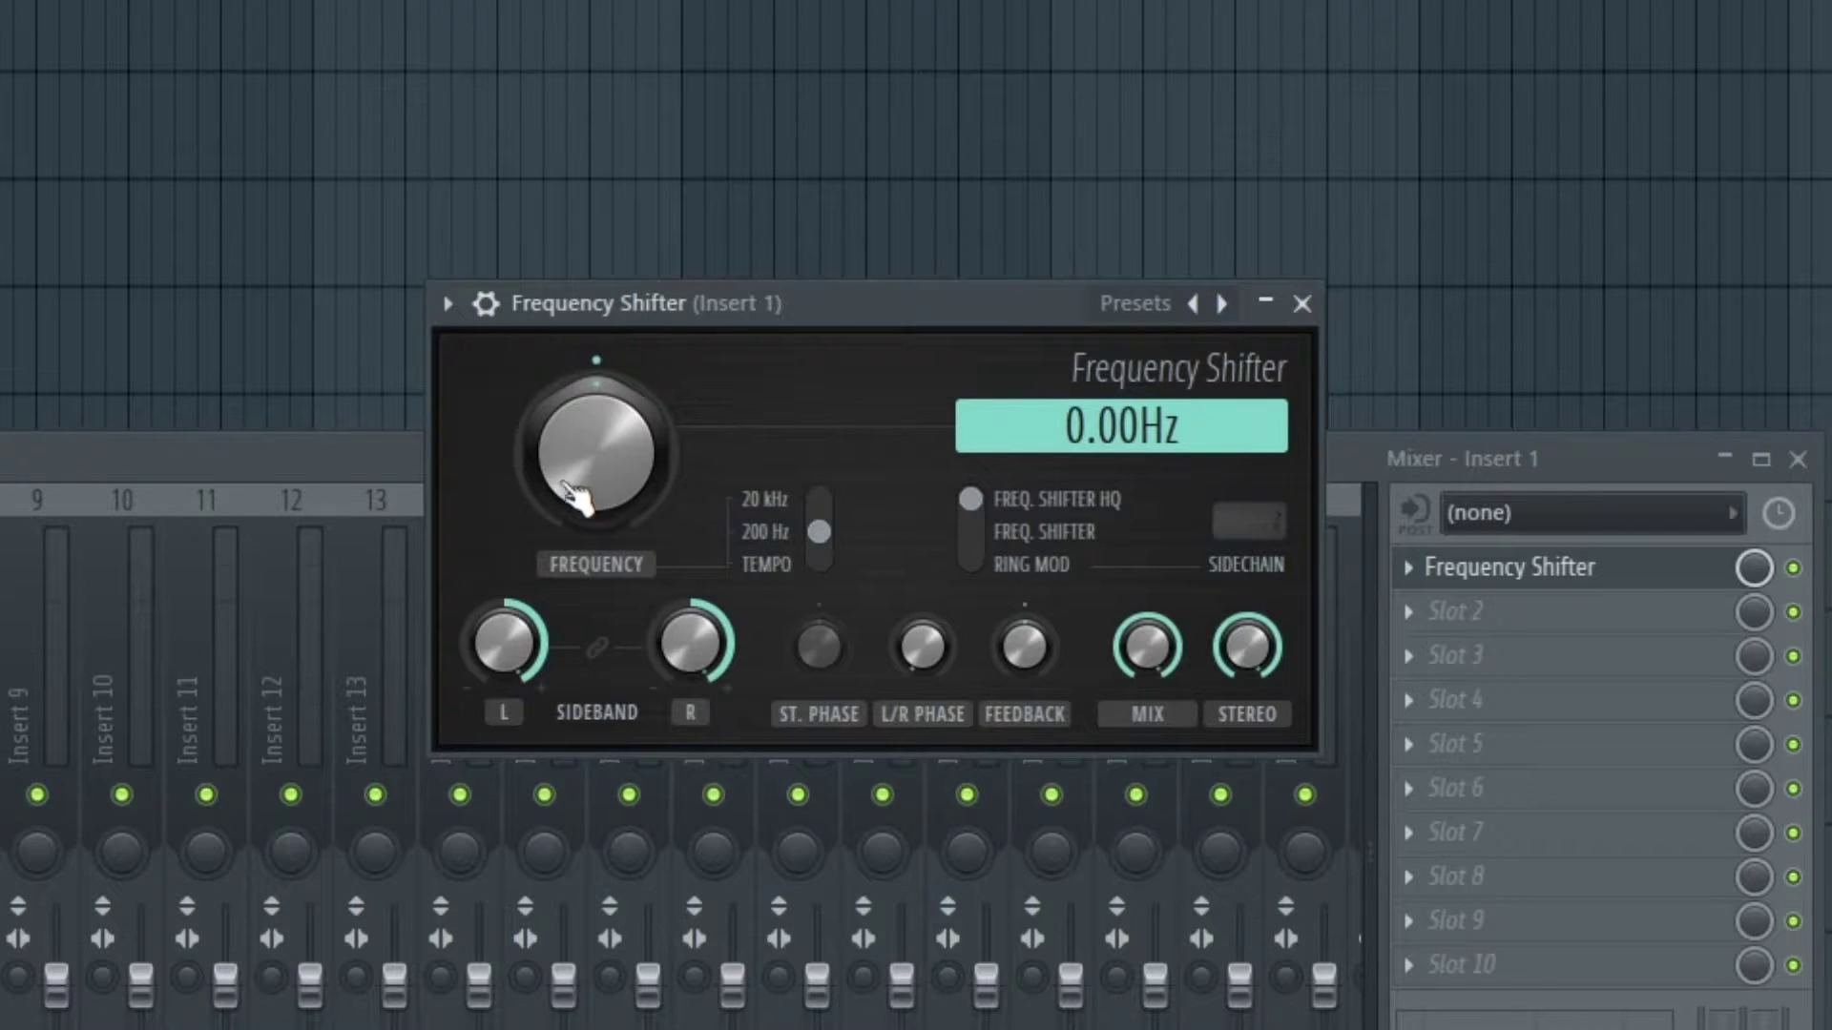
pyautogui.moveTo(644, 470)
pyautogui.mouseDown()
pyautogui.moveTo(644, 381)
pyautogui.moveTo(644, 515)
pyautogui.moveTo(644, 445)
pyautogui.mouseUp()
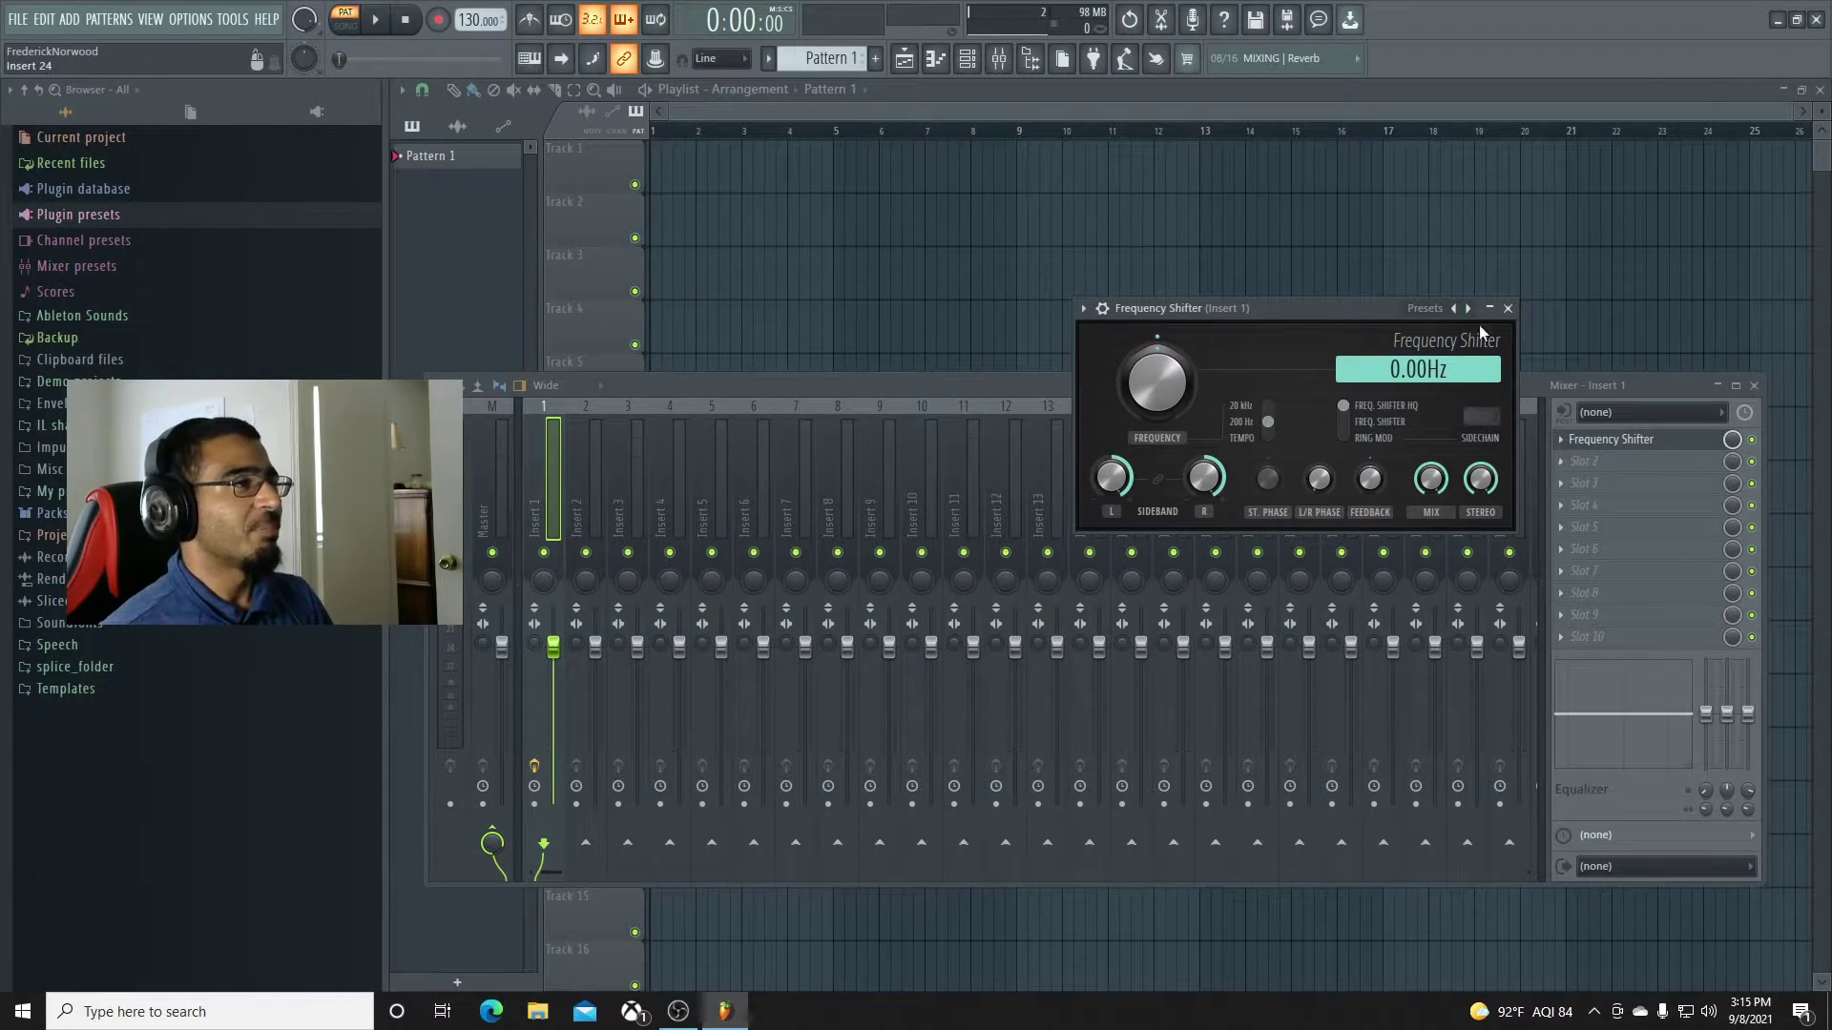
# Move the Frequency Shifter window lower over the mixer and open the Packs folder in the browser.
pyautogui.moveTo(1373, 317); pyautogui.dragTo(1406, 515)
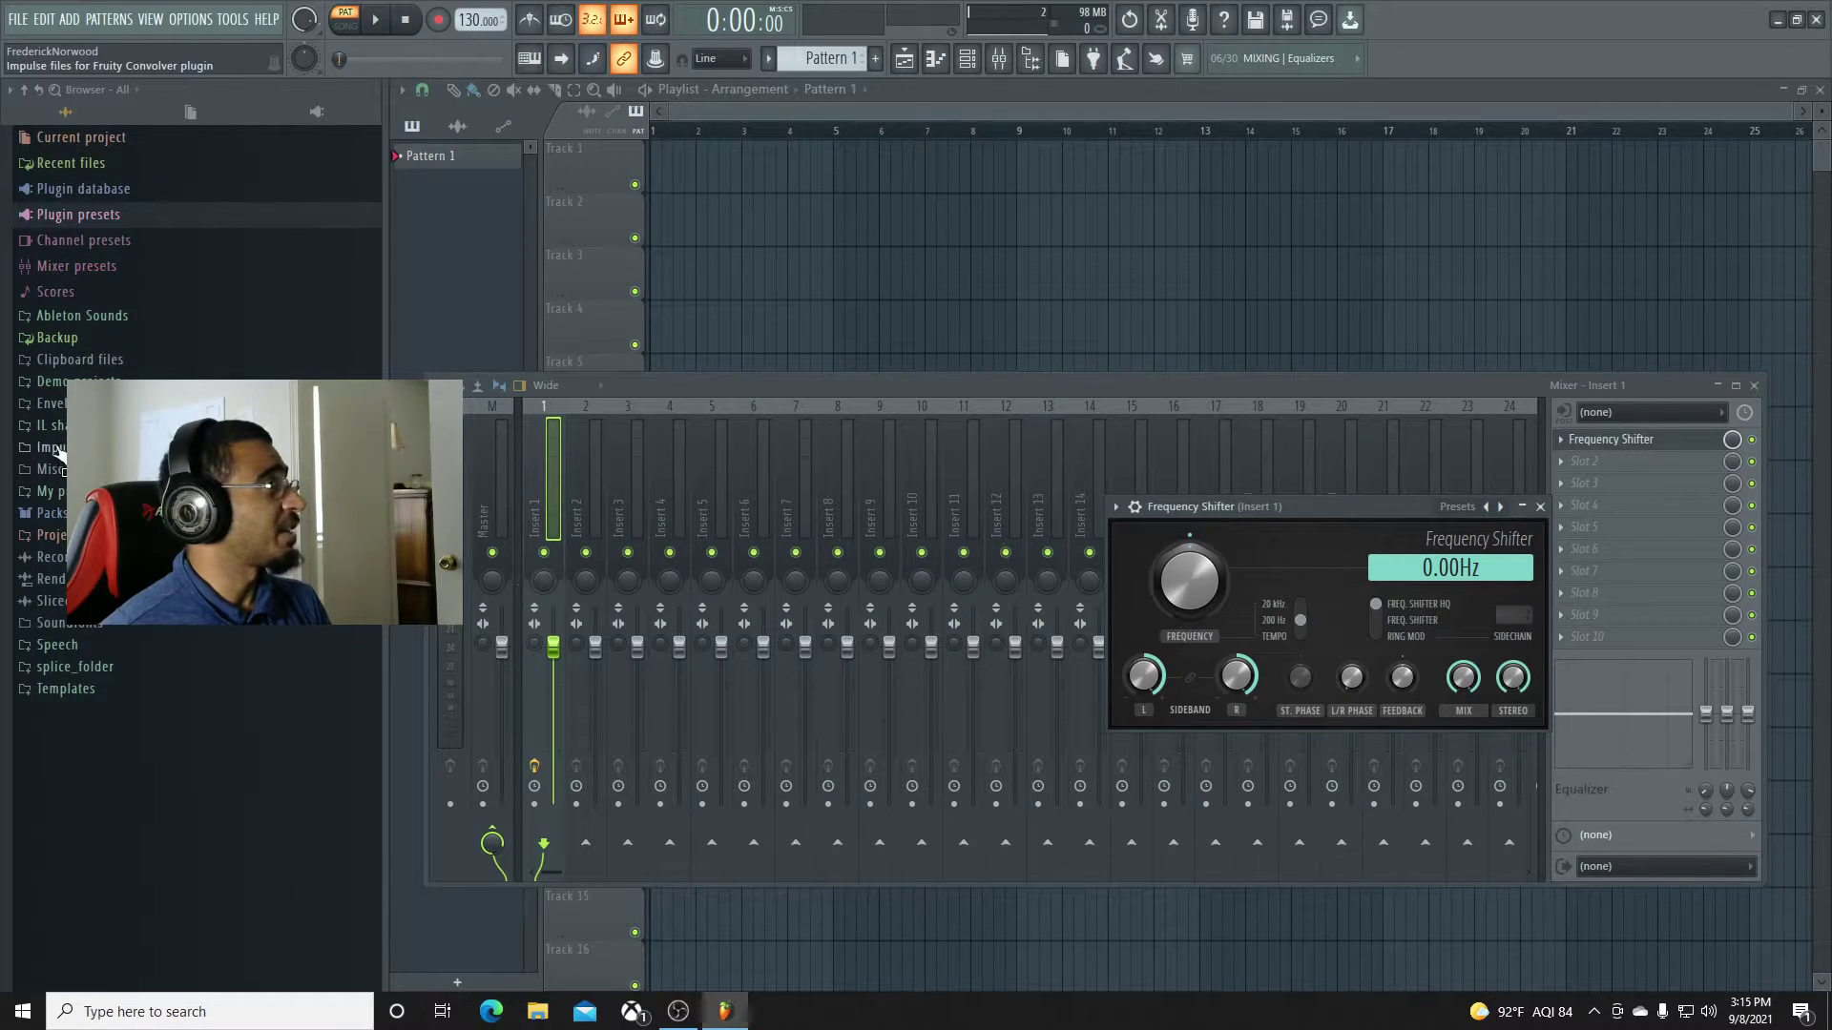
pyautogui.click(60, 516)
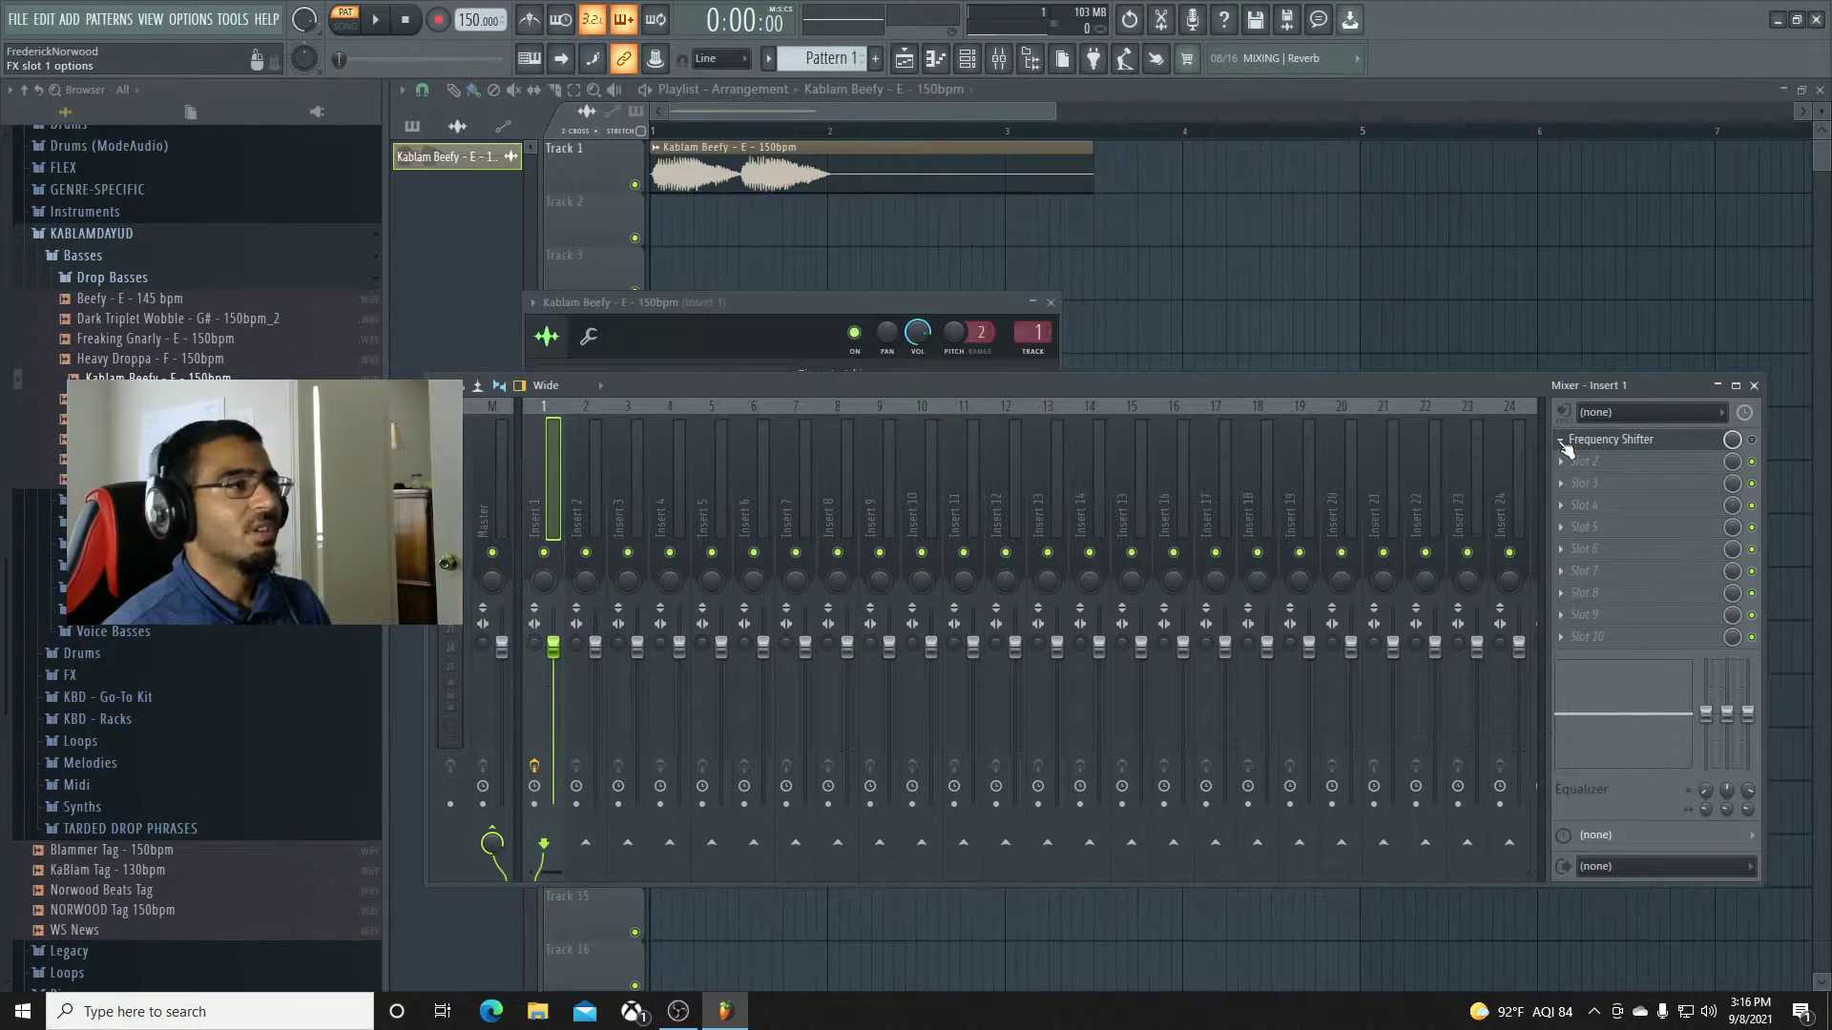
# Move Frequency Shifter down to slot 2 and load Fruity Parametric EQ 2 into slot 1 ahead of it.
pyautogui.click(1561, 442)
pyautogui.click(1597, 503)
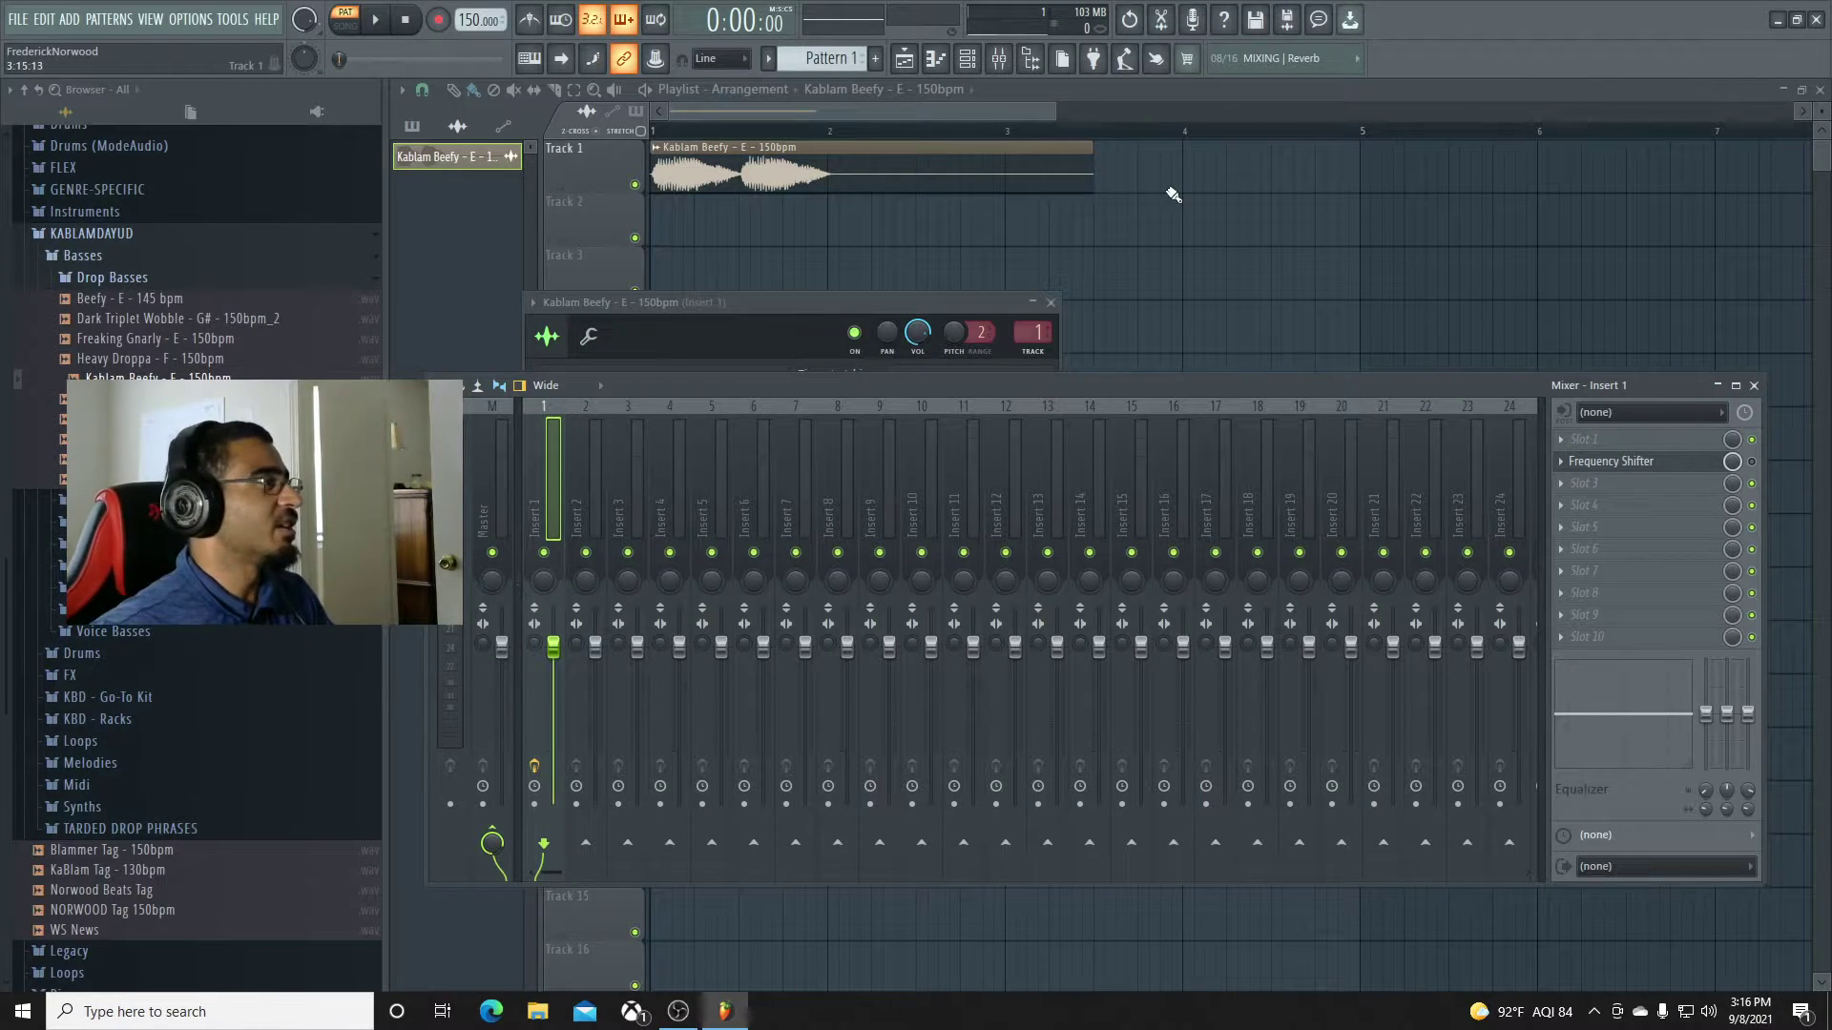
pyautogui.click(1583, 440)
pyautogui.click(1355, 153)
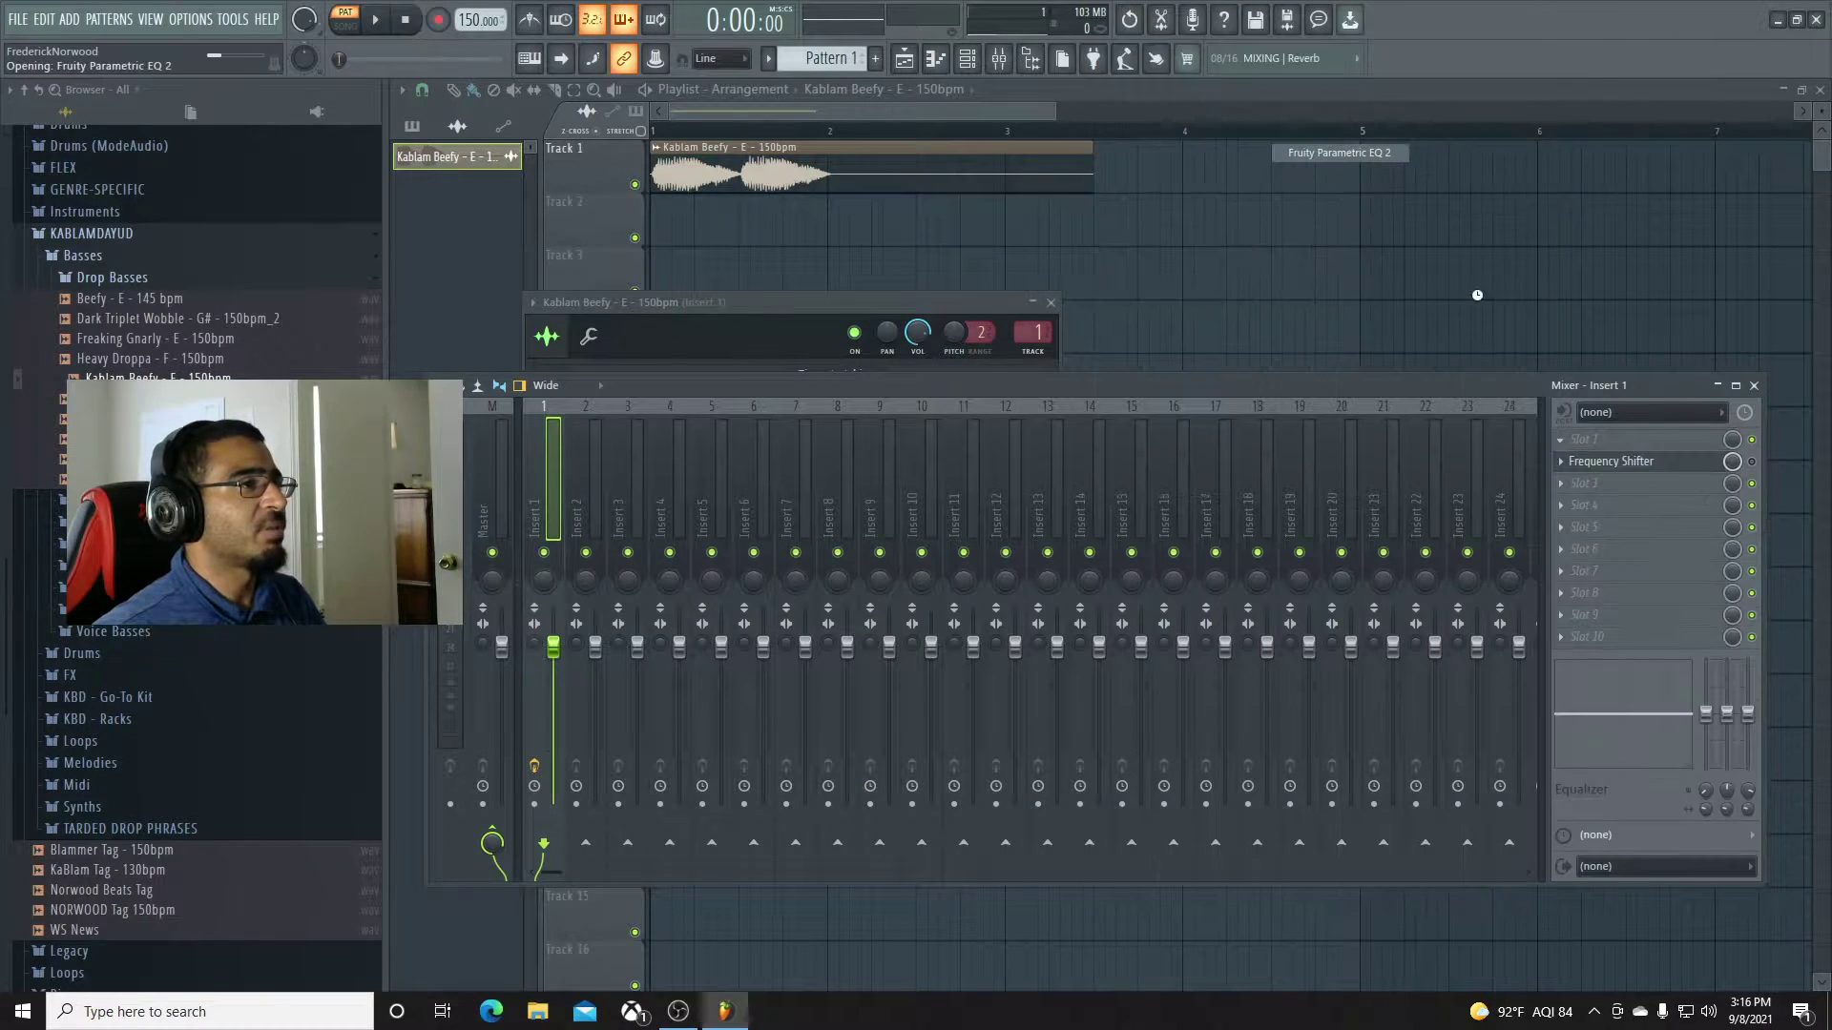
# Apply the 20Hz + 18kHz cut preset to the EQ, raise its low cut into the bass range and audition the bass clip.
pyautogui.click(1086, 302)
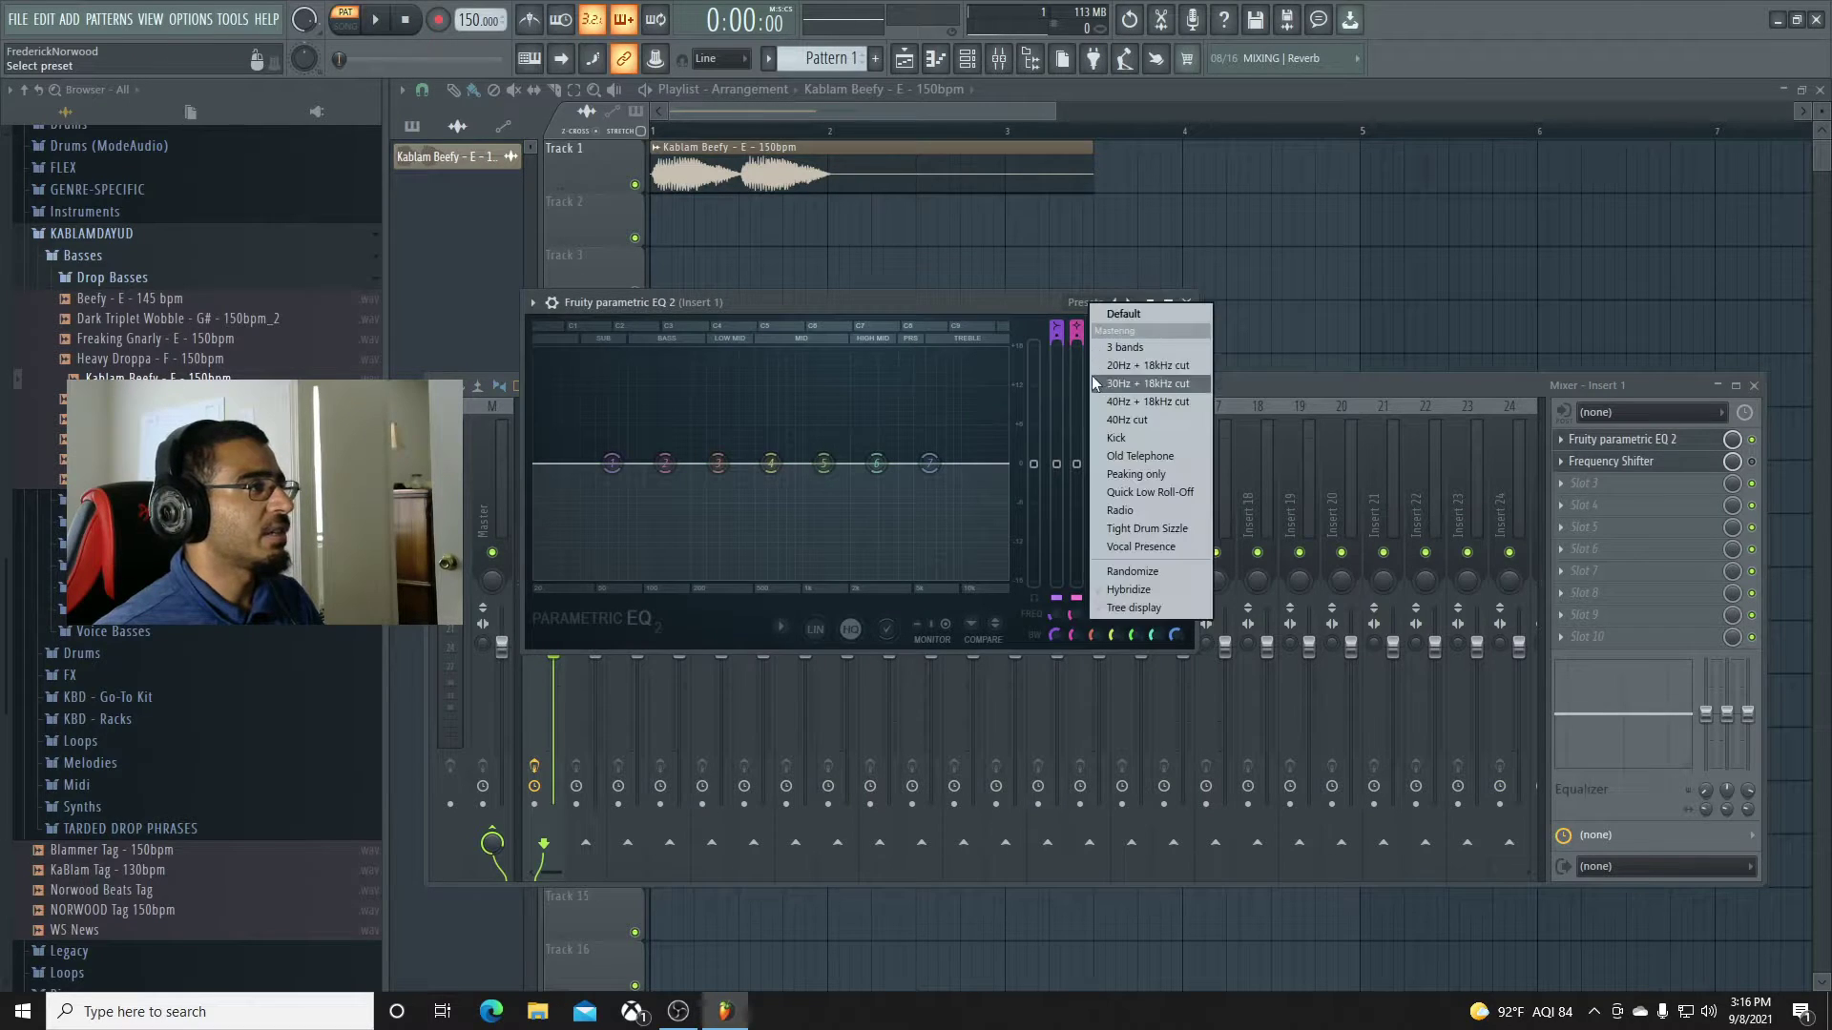
pyautogui.click(1108, 367)
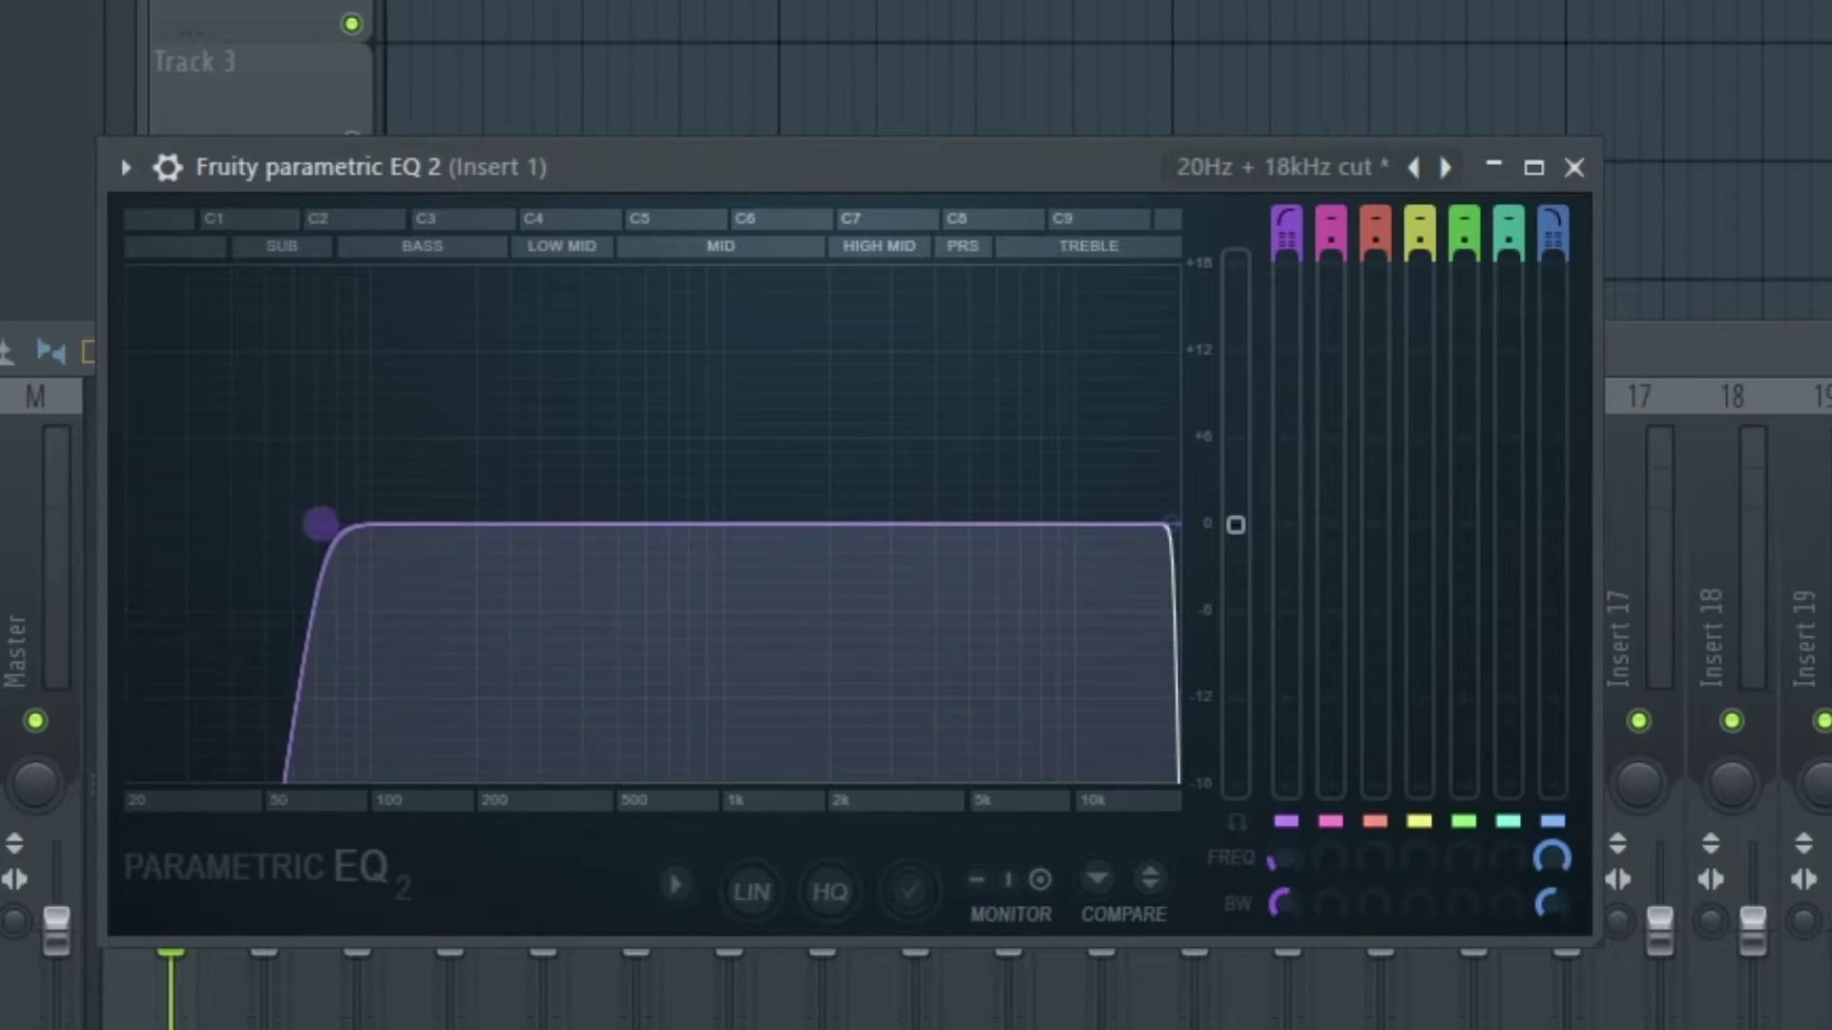
pyautogui.moveTo(320, 522); pyautogui.dragTo(452, 523)
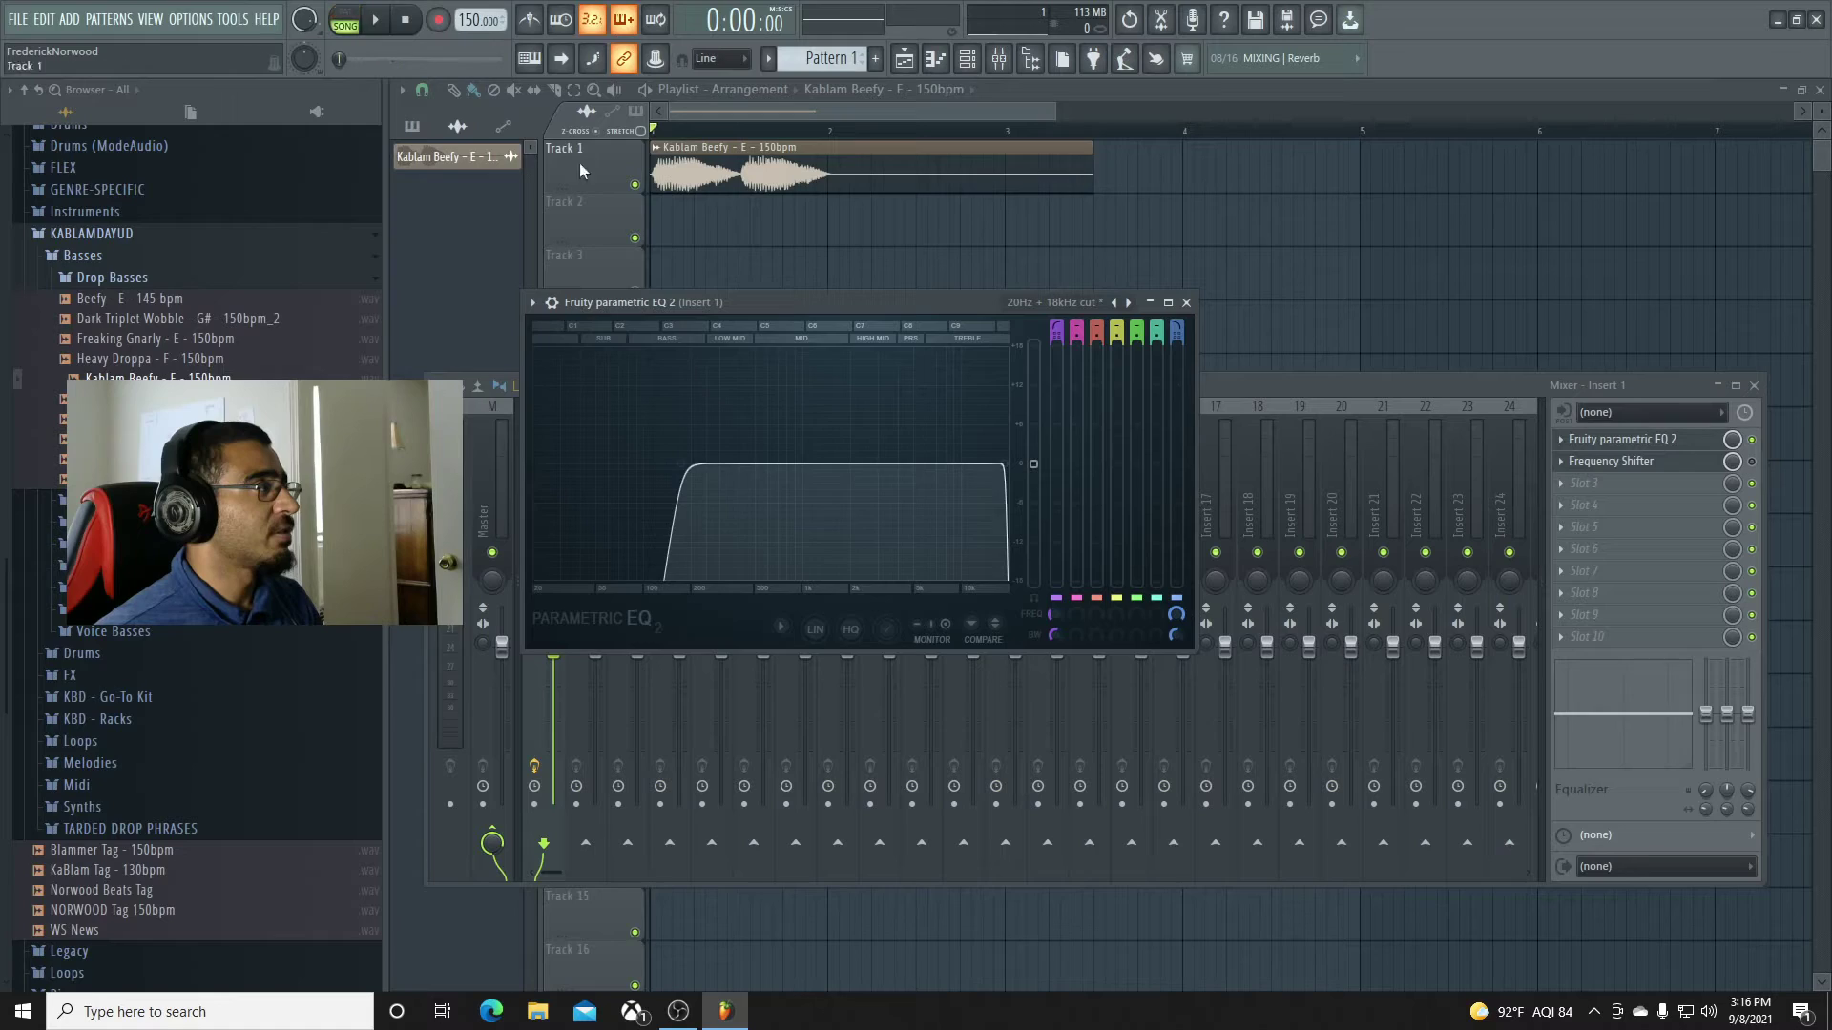
pyautogui.press('space')
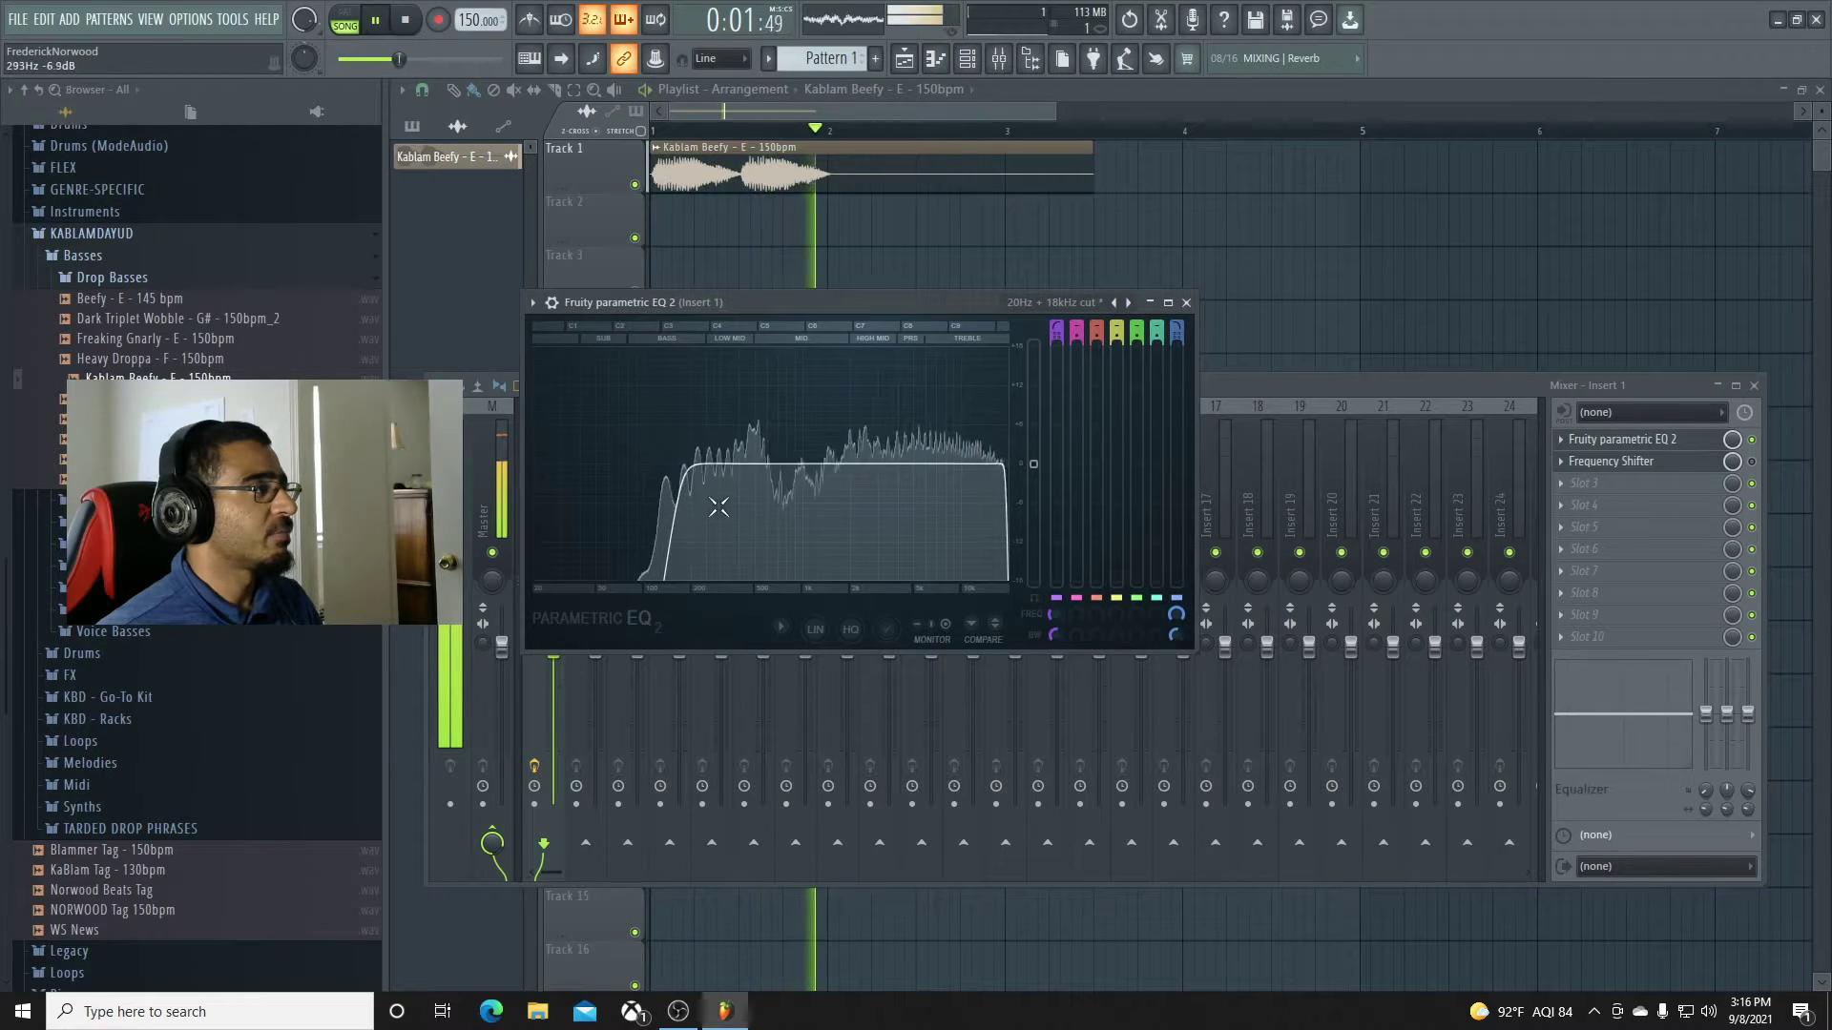
pyautogui.press('space')
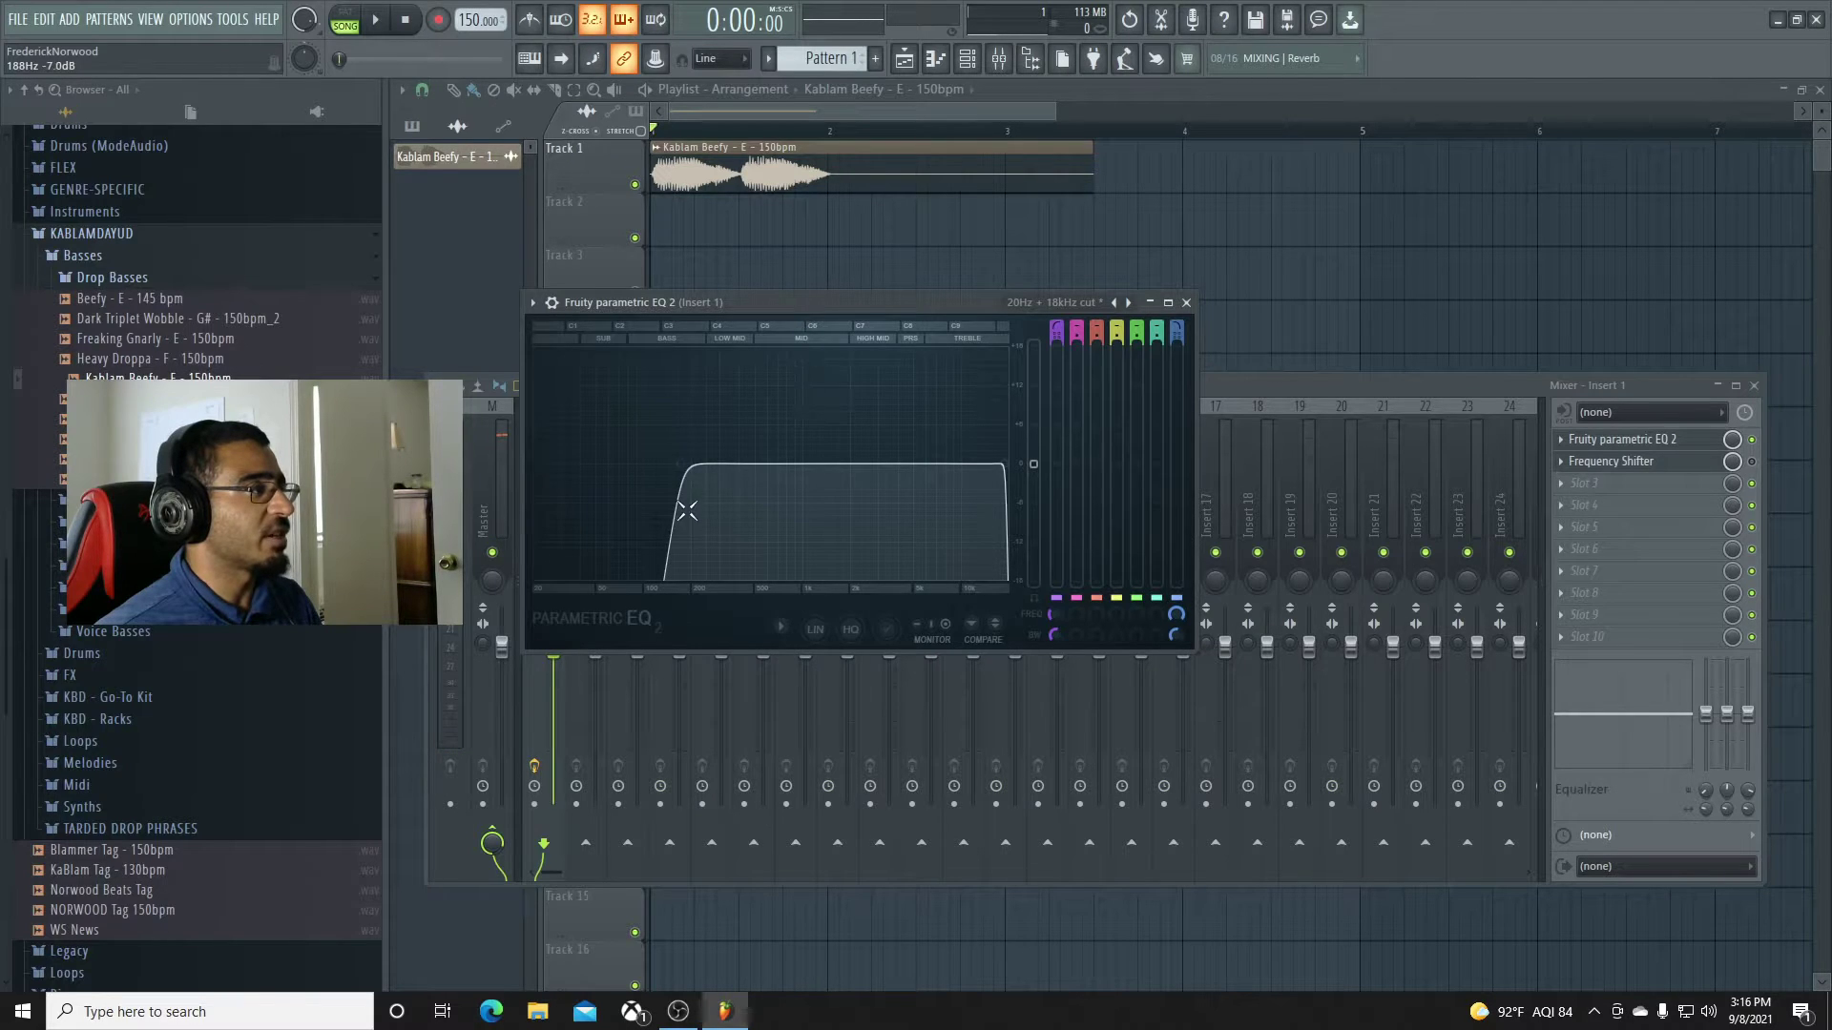
# Load a second Fruity Parametric EQ 2 into slot 3 after Frequency Shifter and play the clip to view its spectrum.
pyautogui.click(1571, 496)
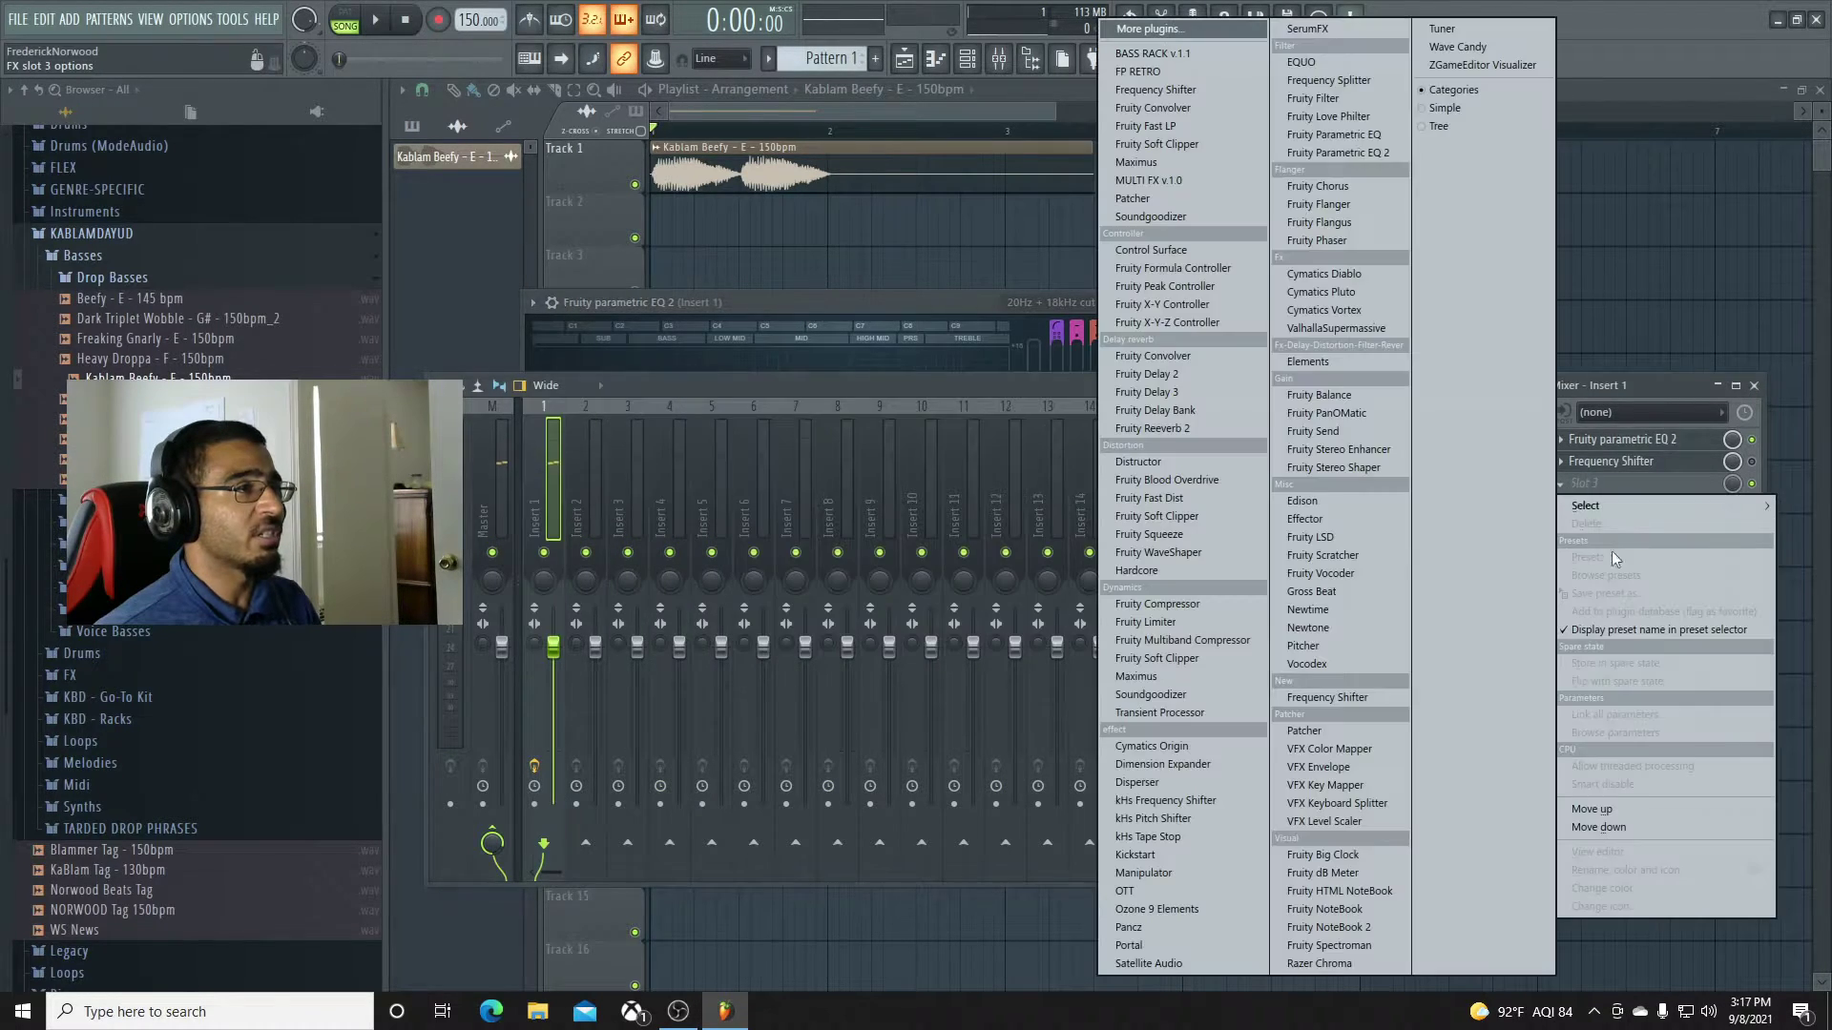
pyautogui.click(1339, 152)
pyautogui.moveTo(905, 341); pyautogui.dragTo(1422, 555)
pyautogui.press('space')
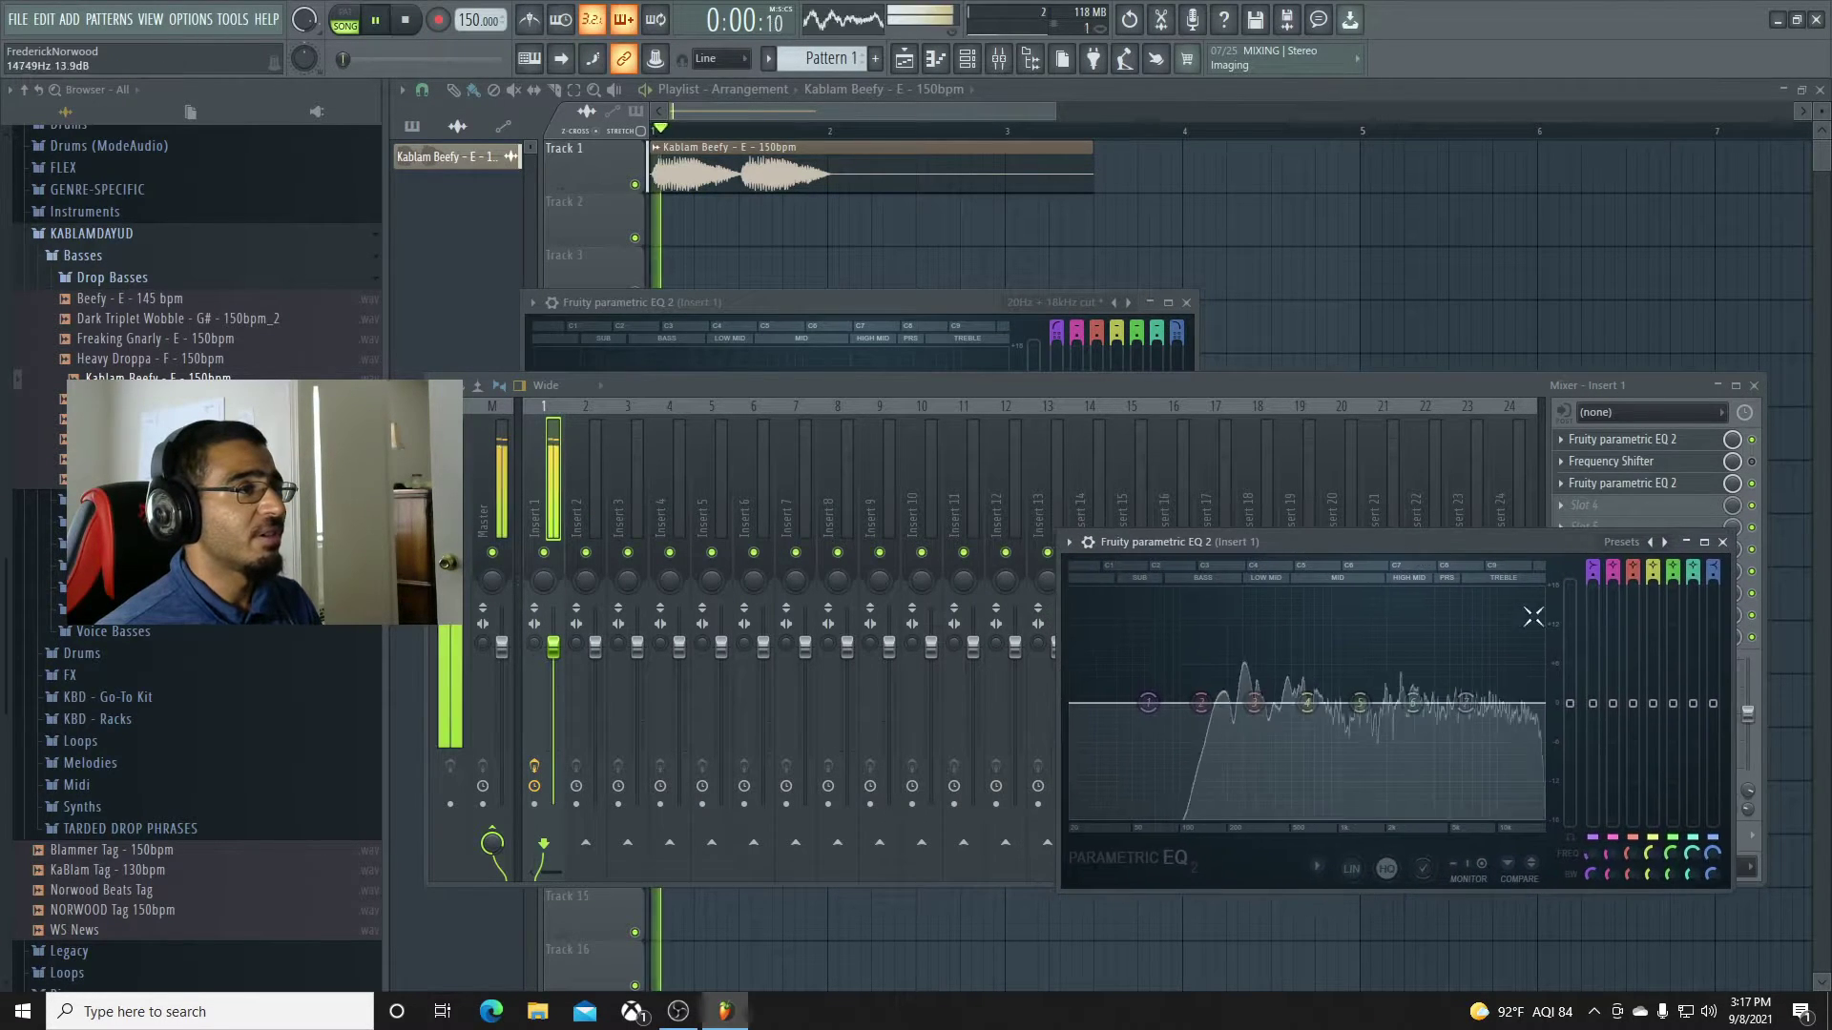
pyautogui.press('space')
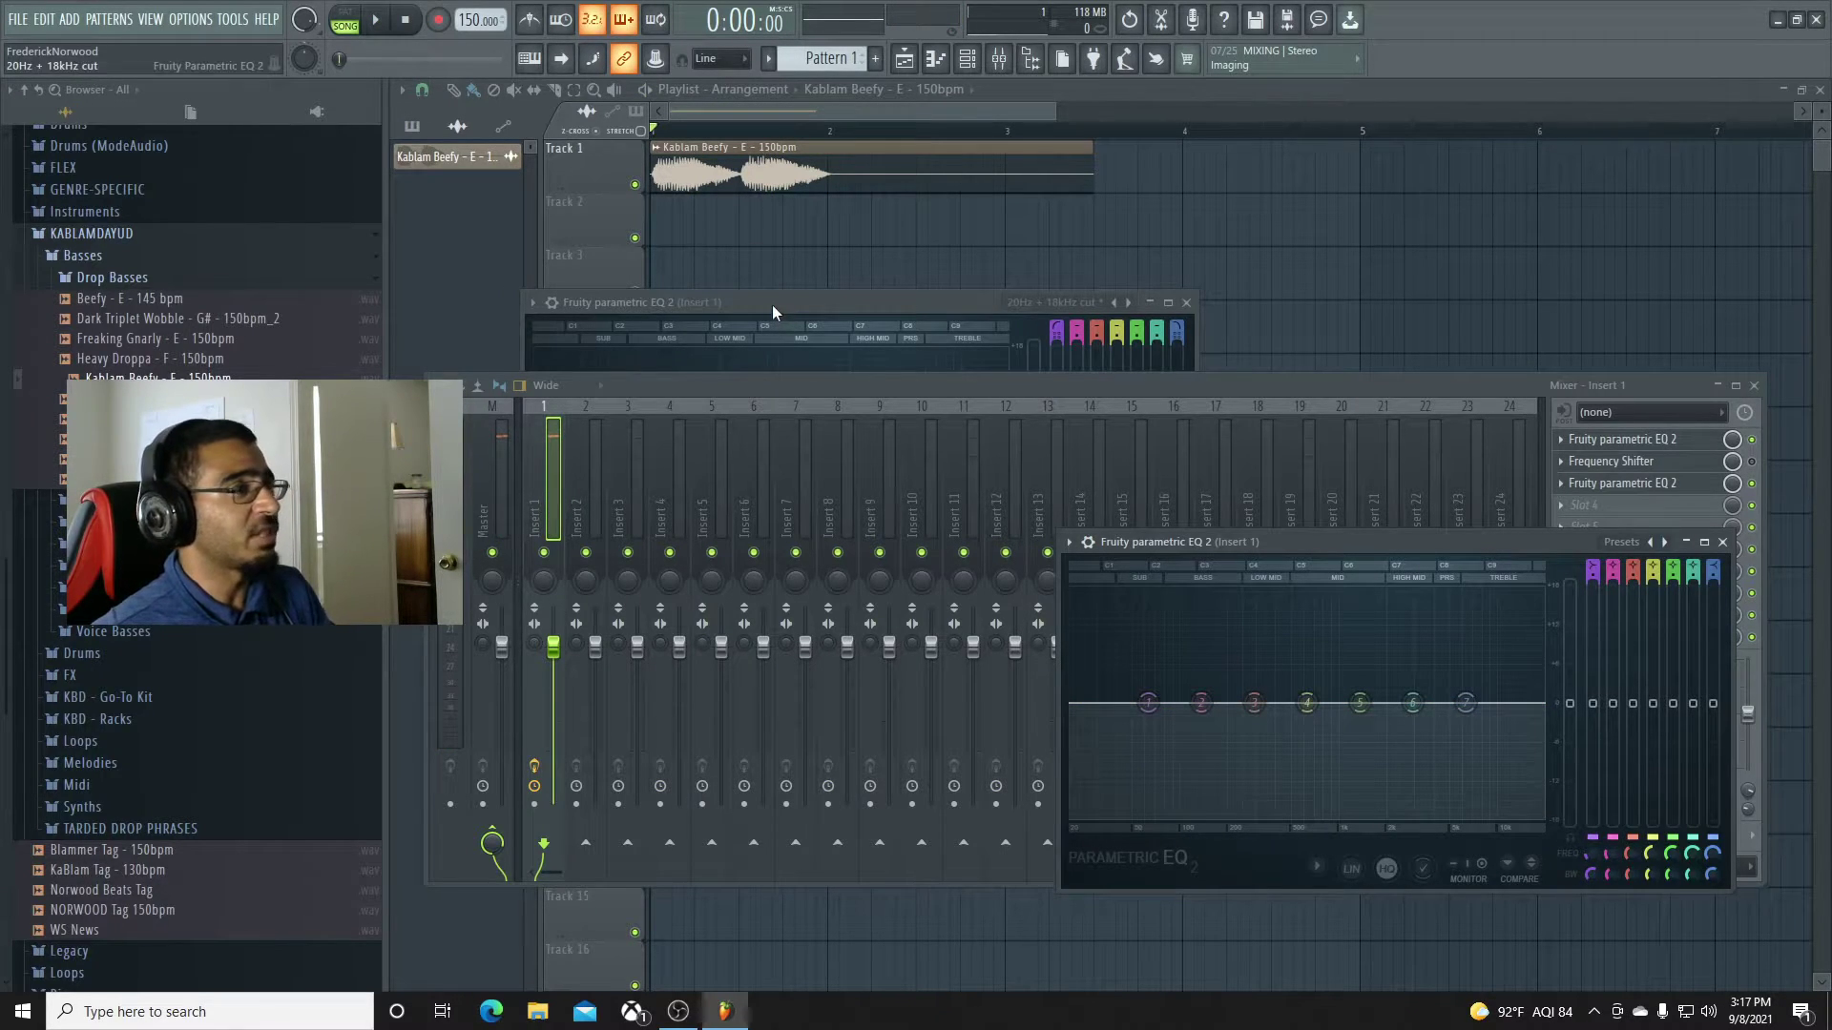
# Open Frequency Shifter and sweep its frequency up to 200 Hz and down to -200 Hz while the clip plays.
pyautogui.click(1677, 471)
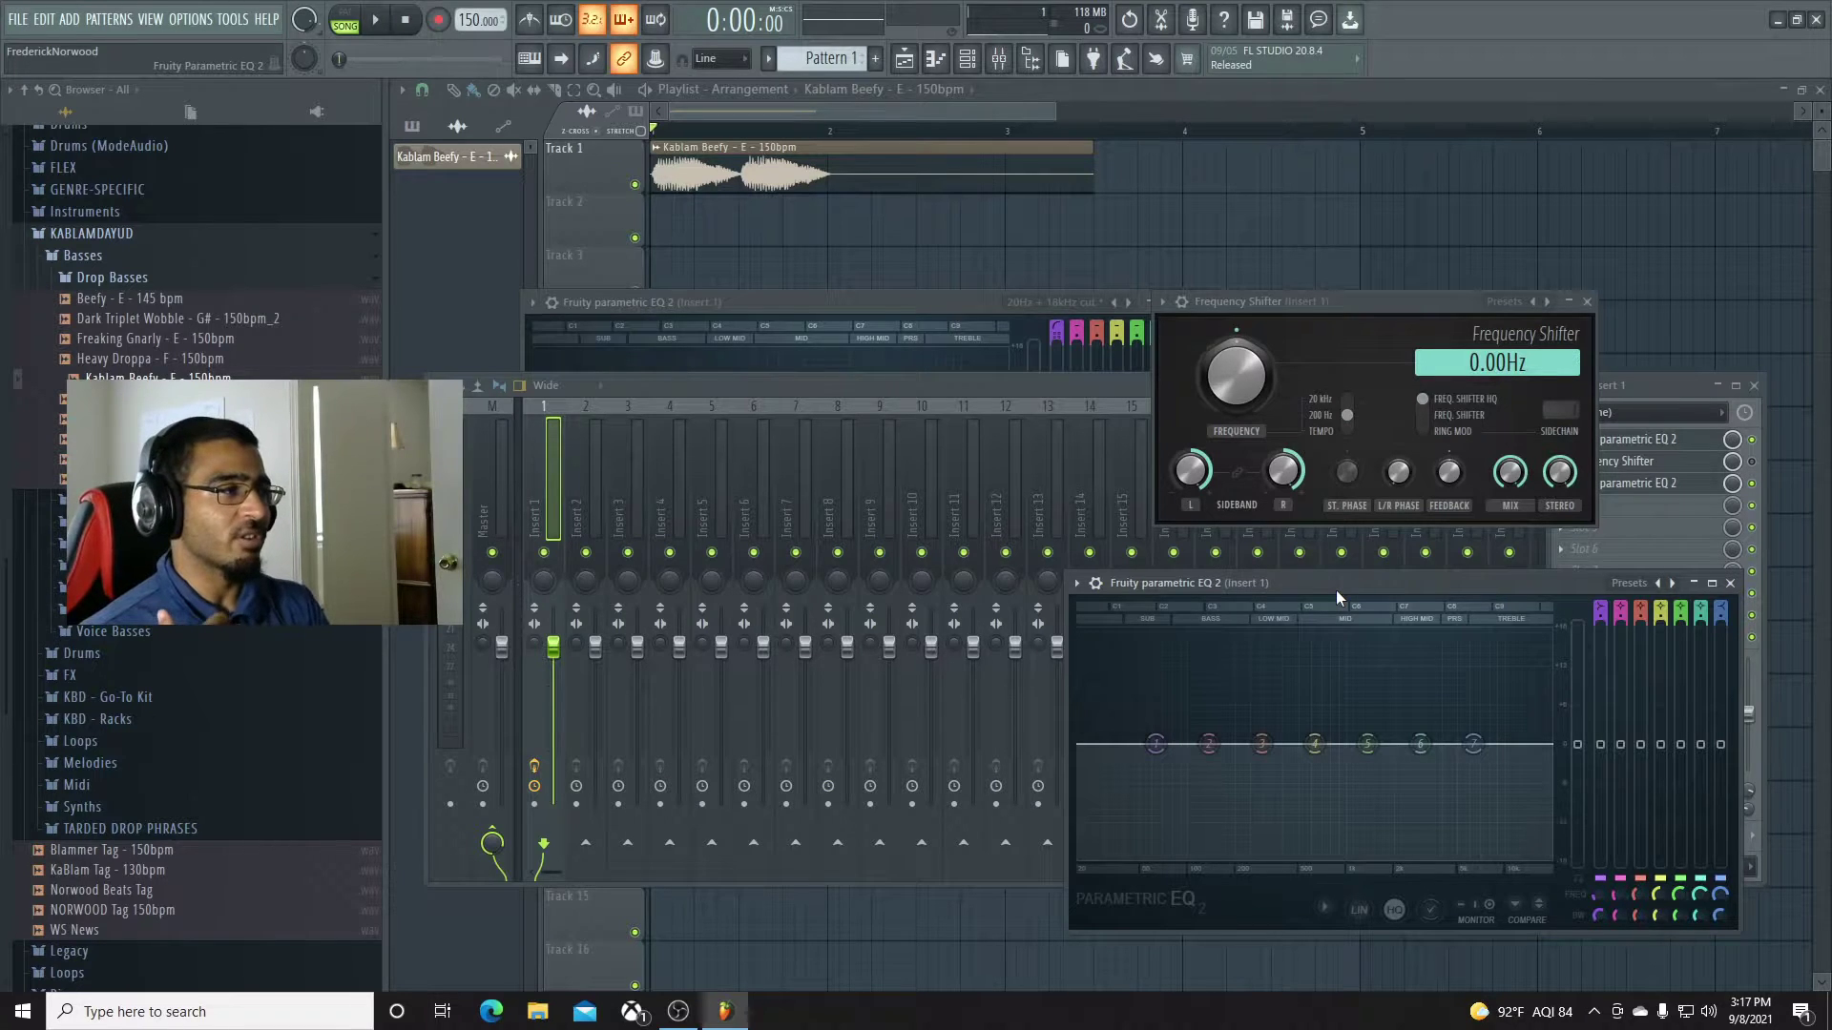
pyautogui.moveTo(1236, 376); pyautogui.dragTo(1237, 331)
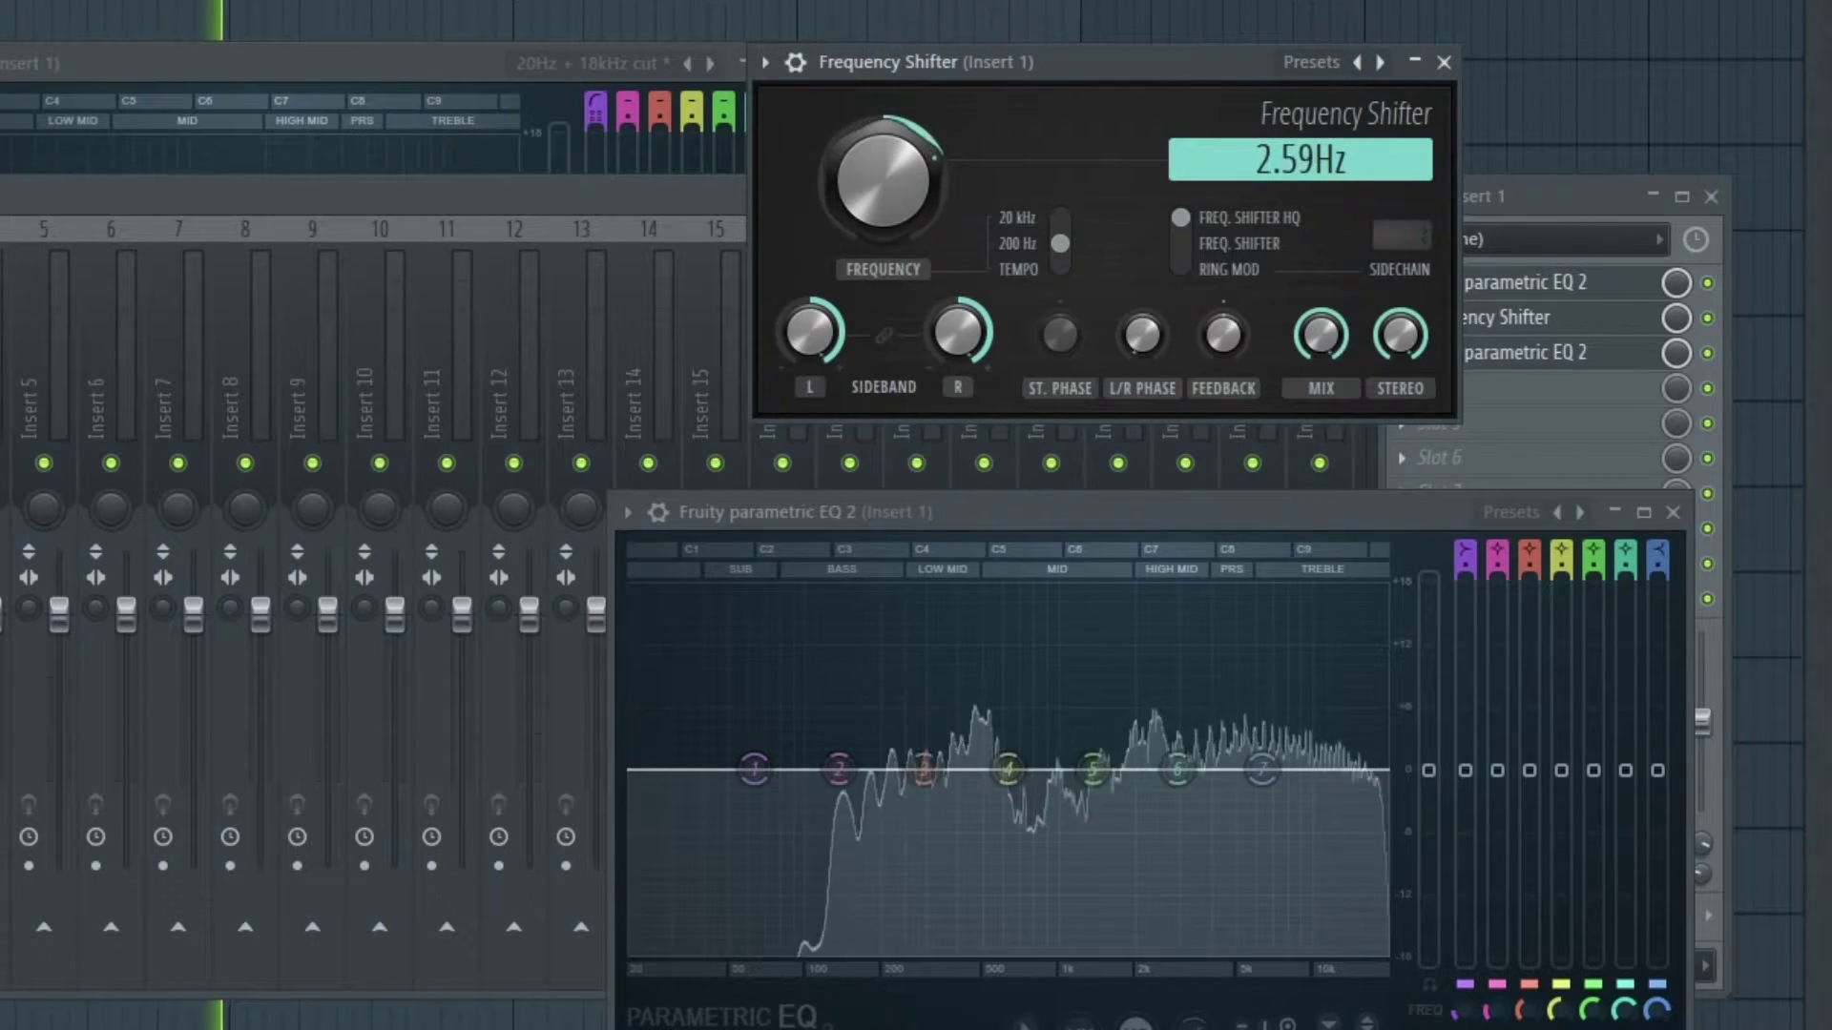
pyautogui.moveTo(883, 181); pyautogui.dragTo(882, 85)
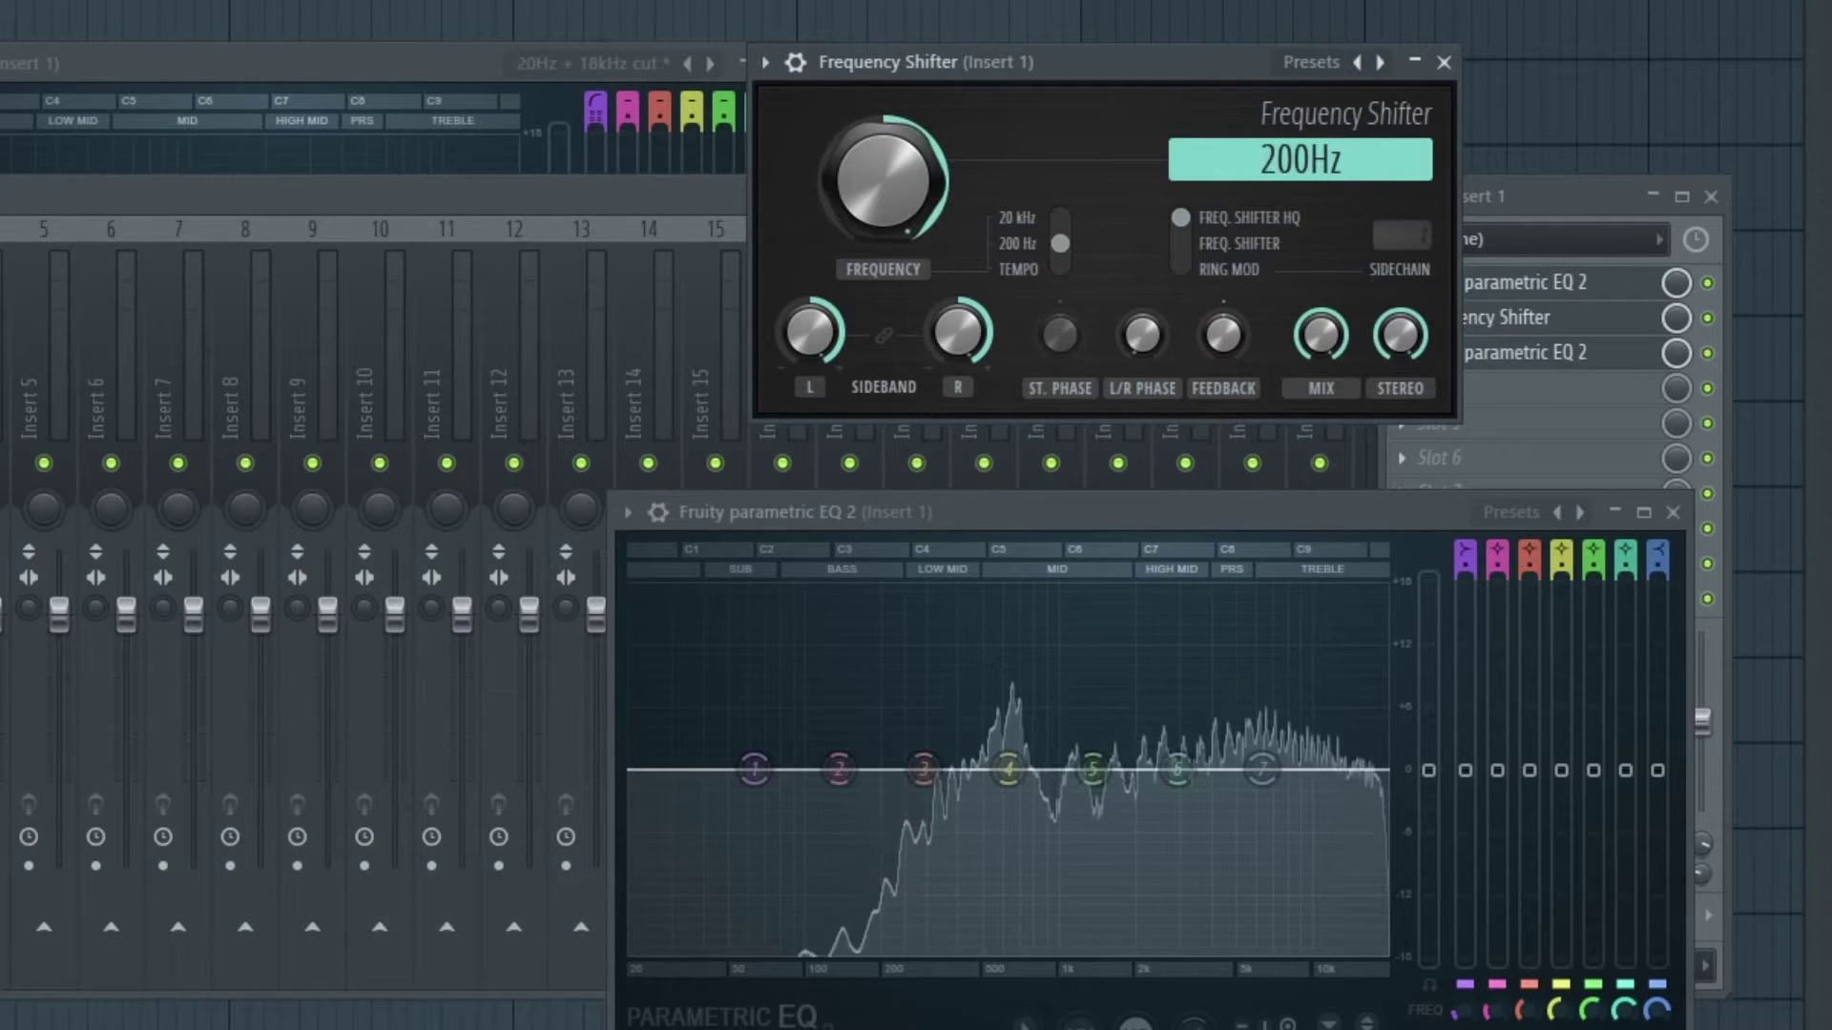
pyautogui.moveTo(882, 181); pyautogui.dragTo(883, 286)
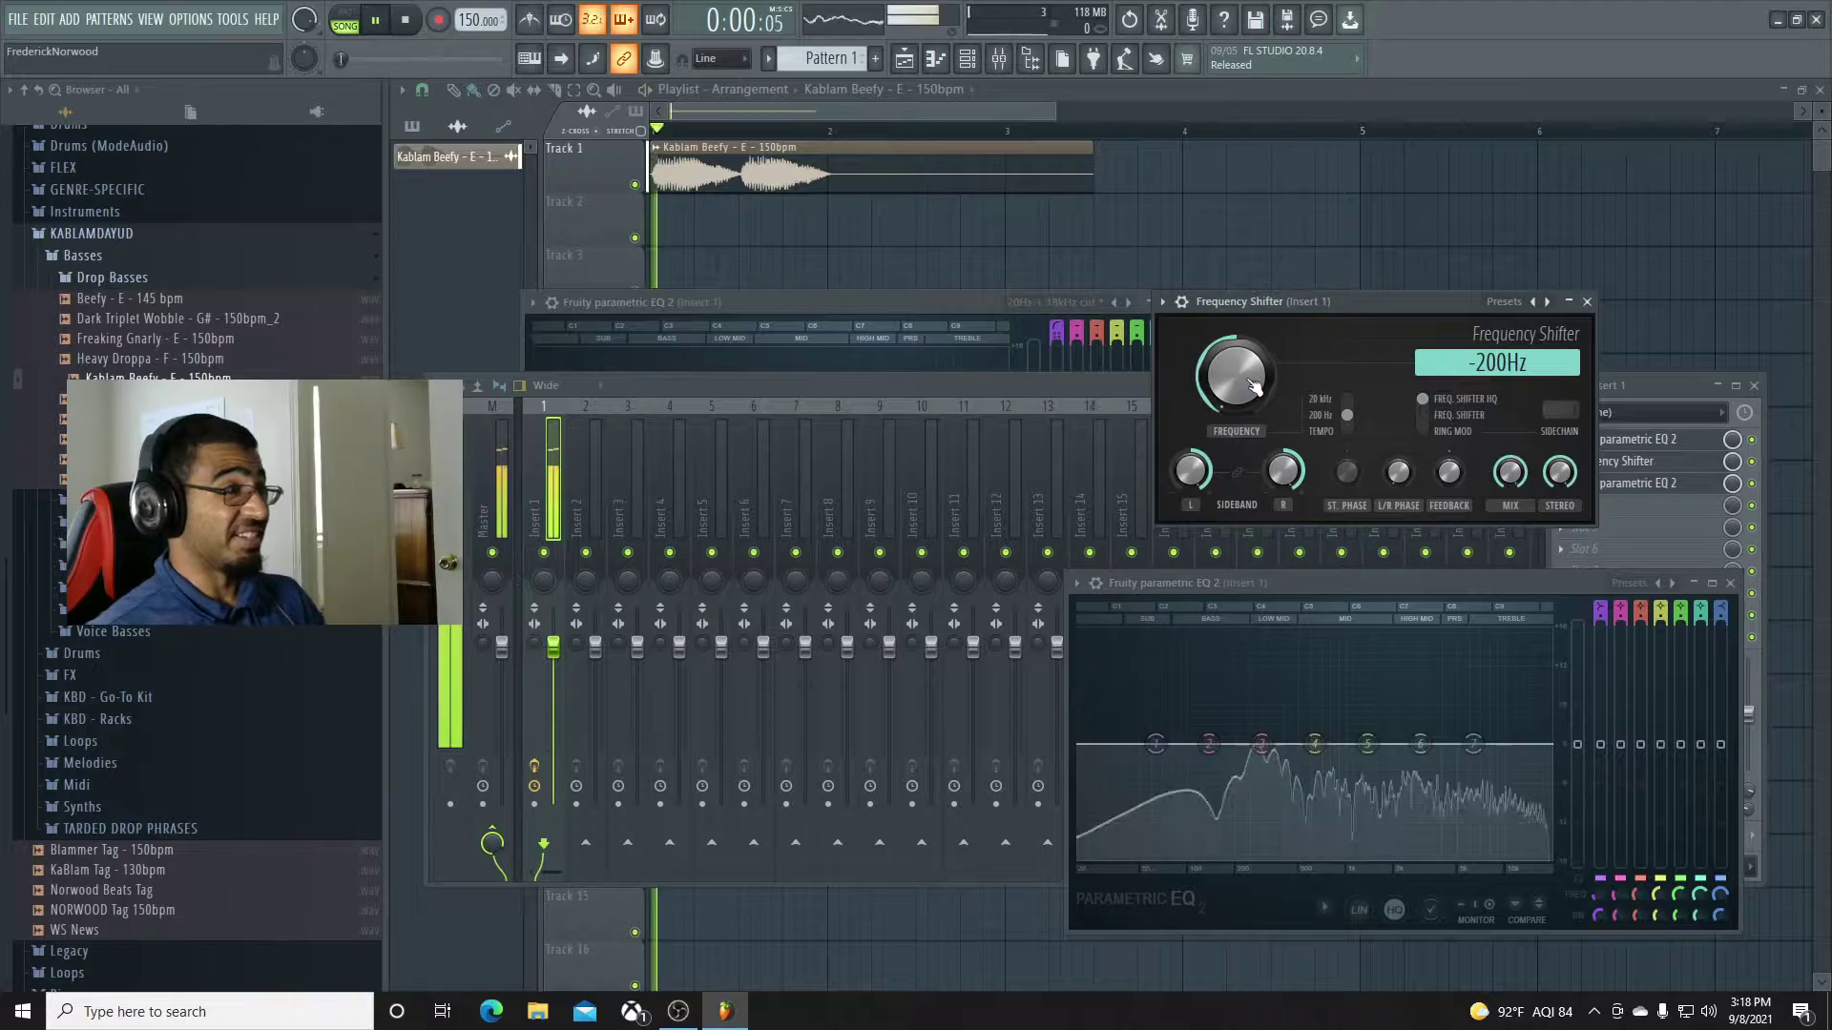
pyautogui.moveTo(1253, 386)
pyautogui.mouseDown()
pyautogui.moveTo(1253, 315)
pyautogui.moveTo(1253, 379)
pyautogui.mouseUp()
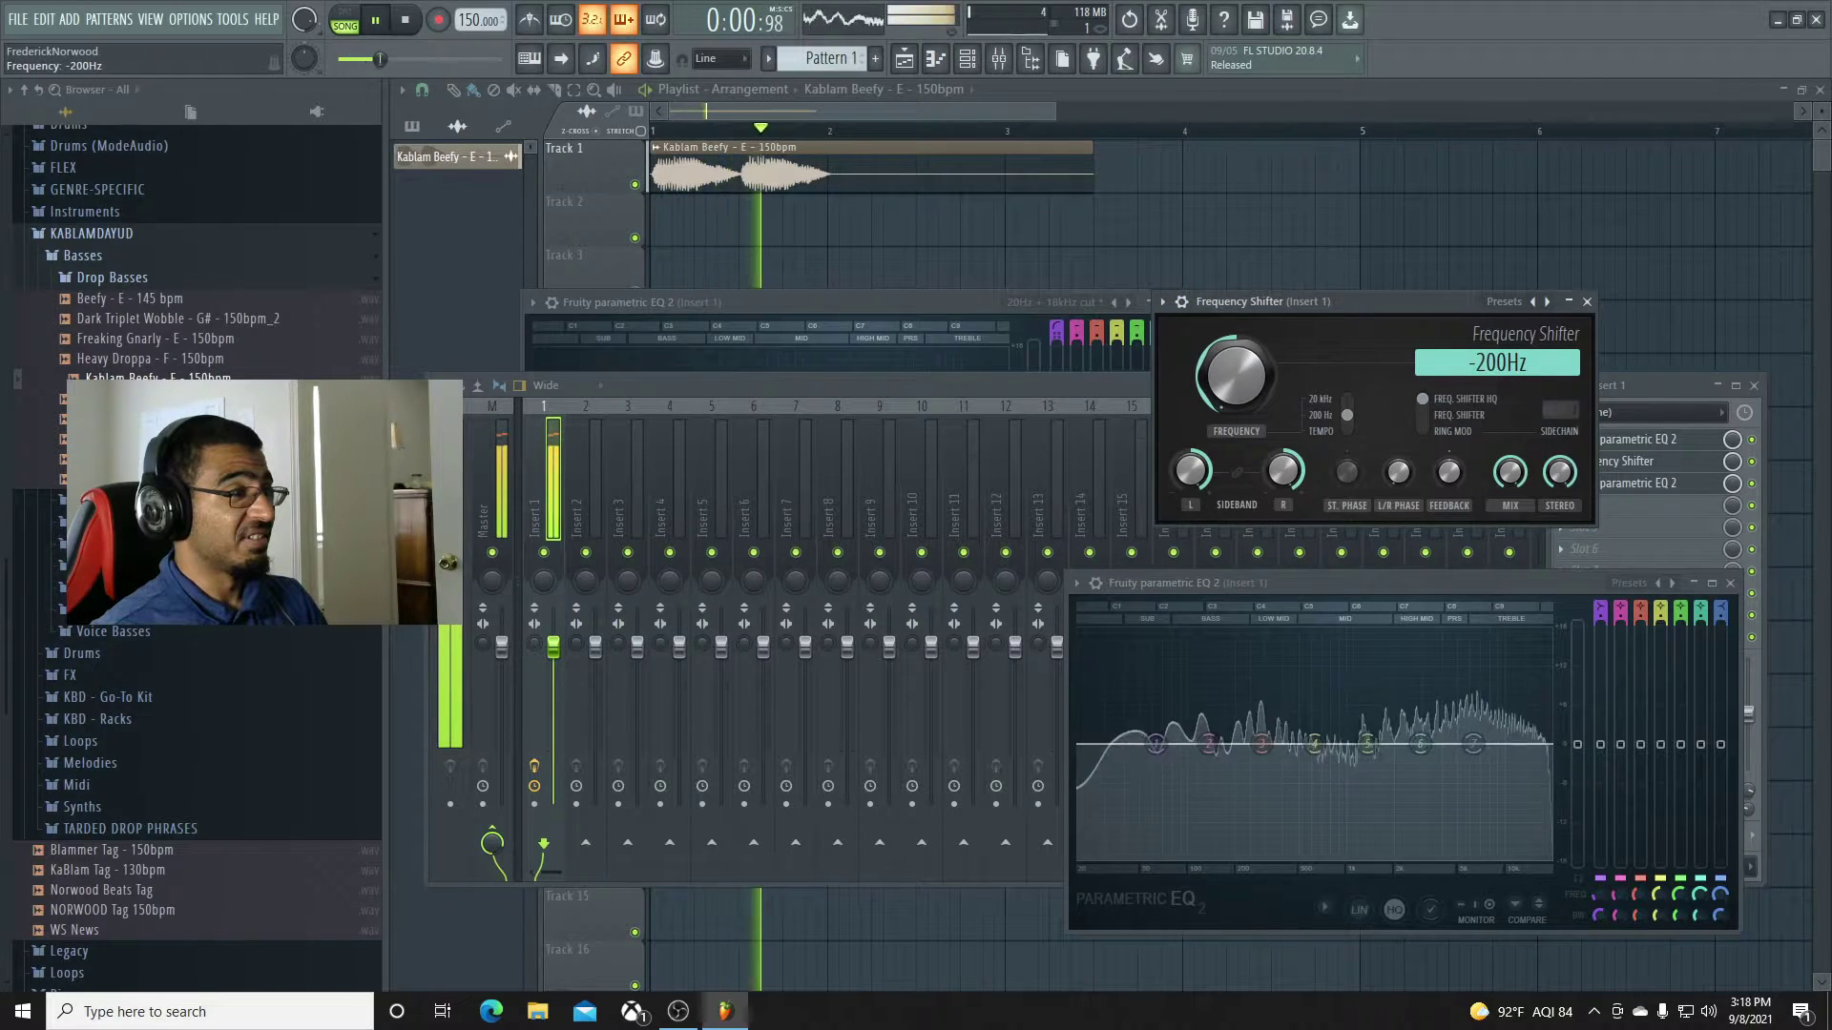
pyautogui.press('space')
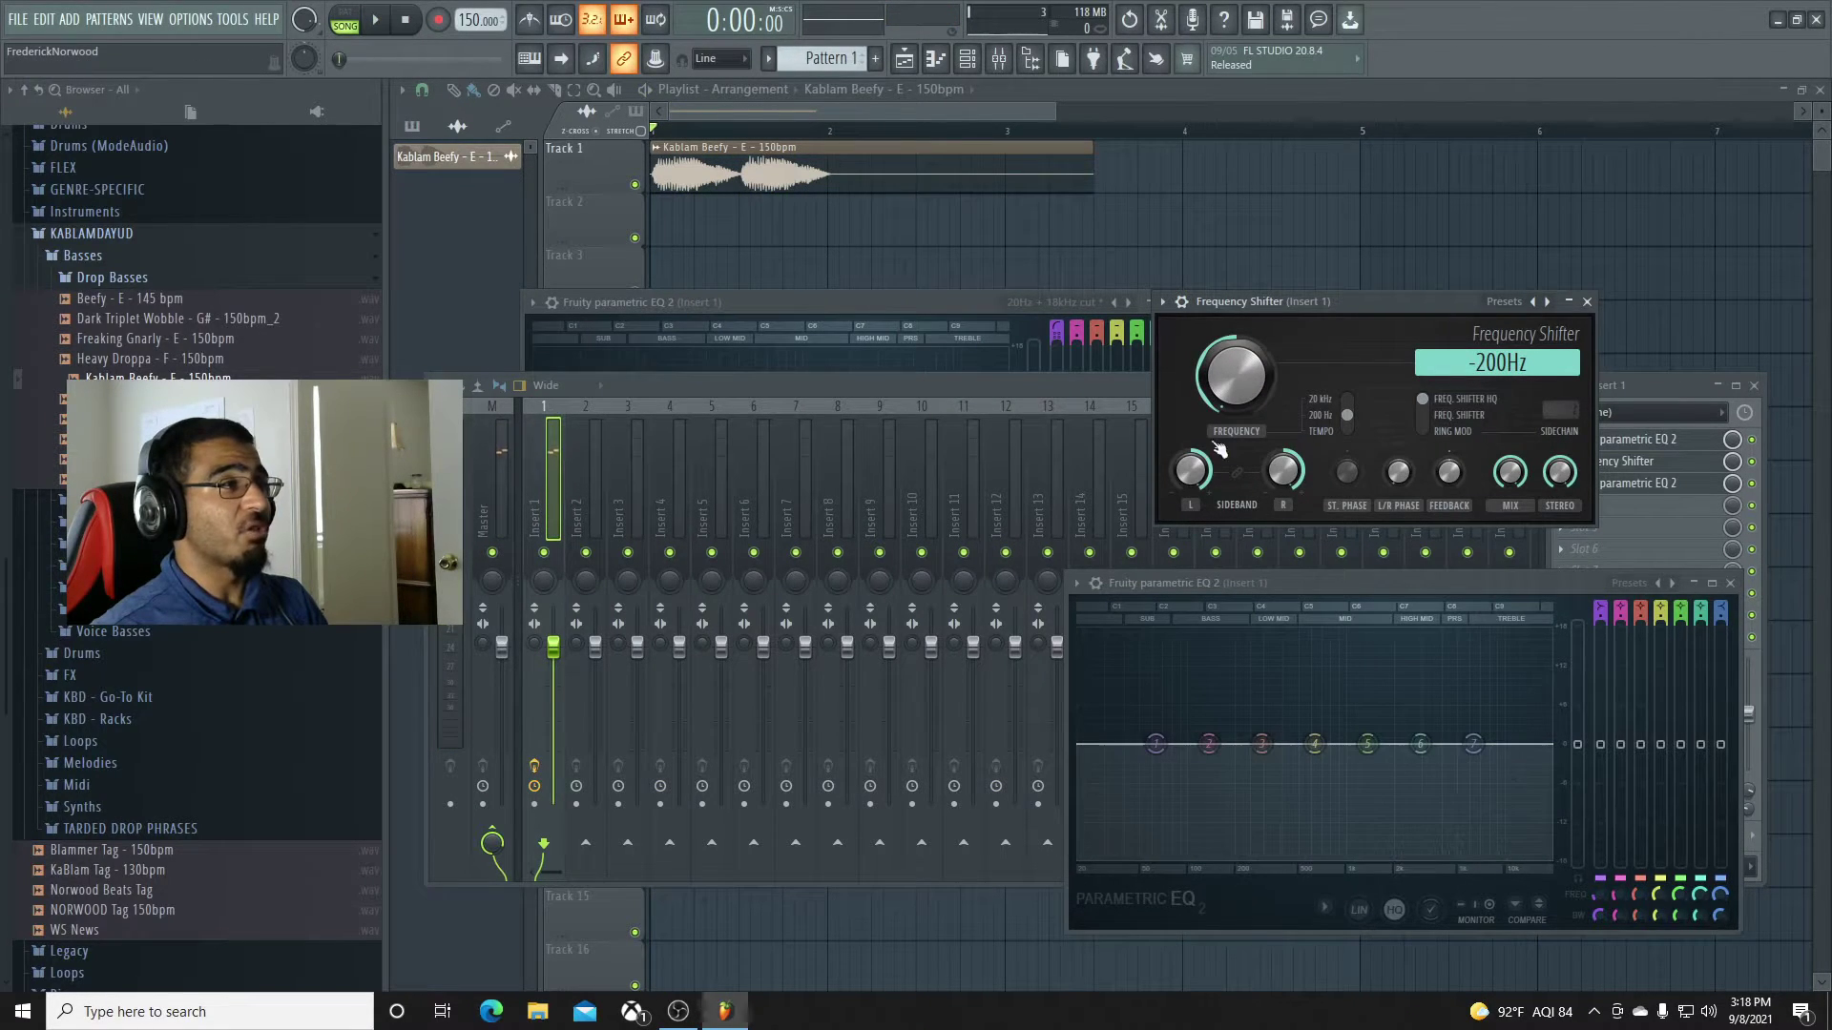
# Reset the Frequency Shifter's frequency to 0.00 Hz and raise it to 200 Hz during playback.
pyautogui.moveTo(1235, 374); pyautogui.dragTo(1235, 373)
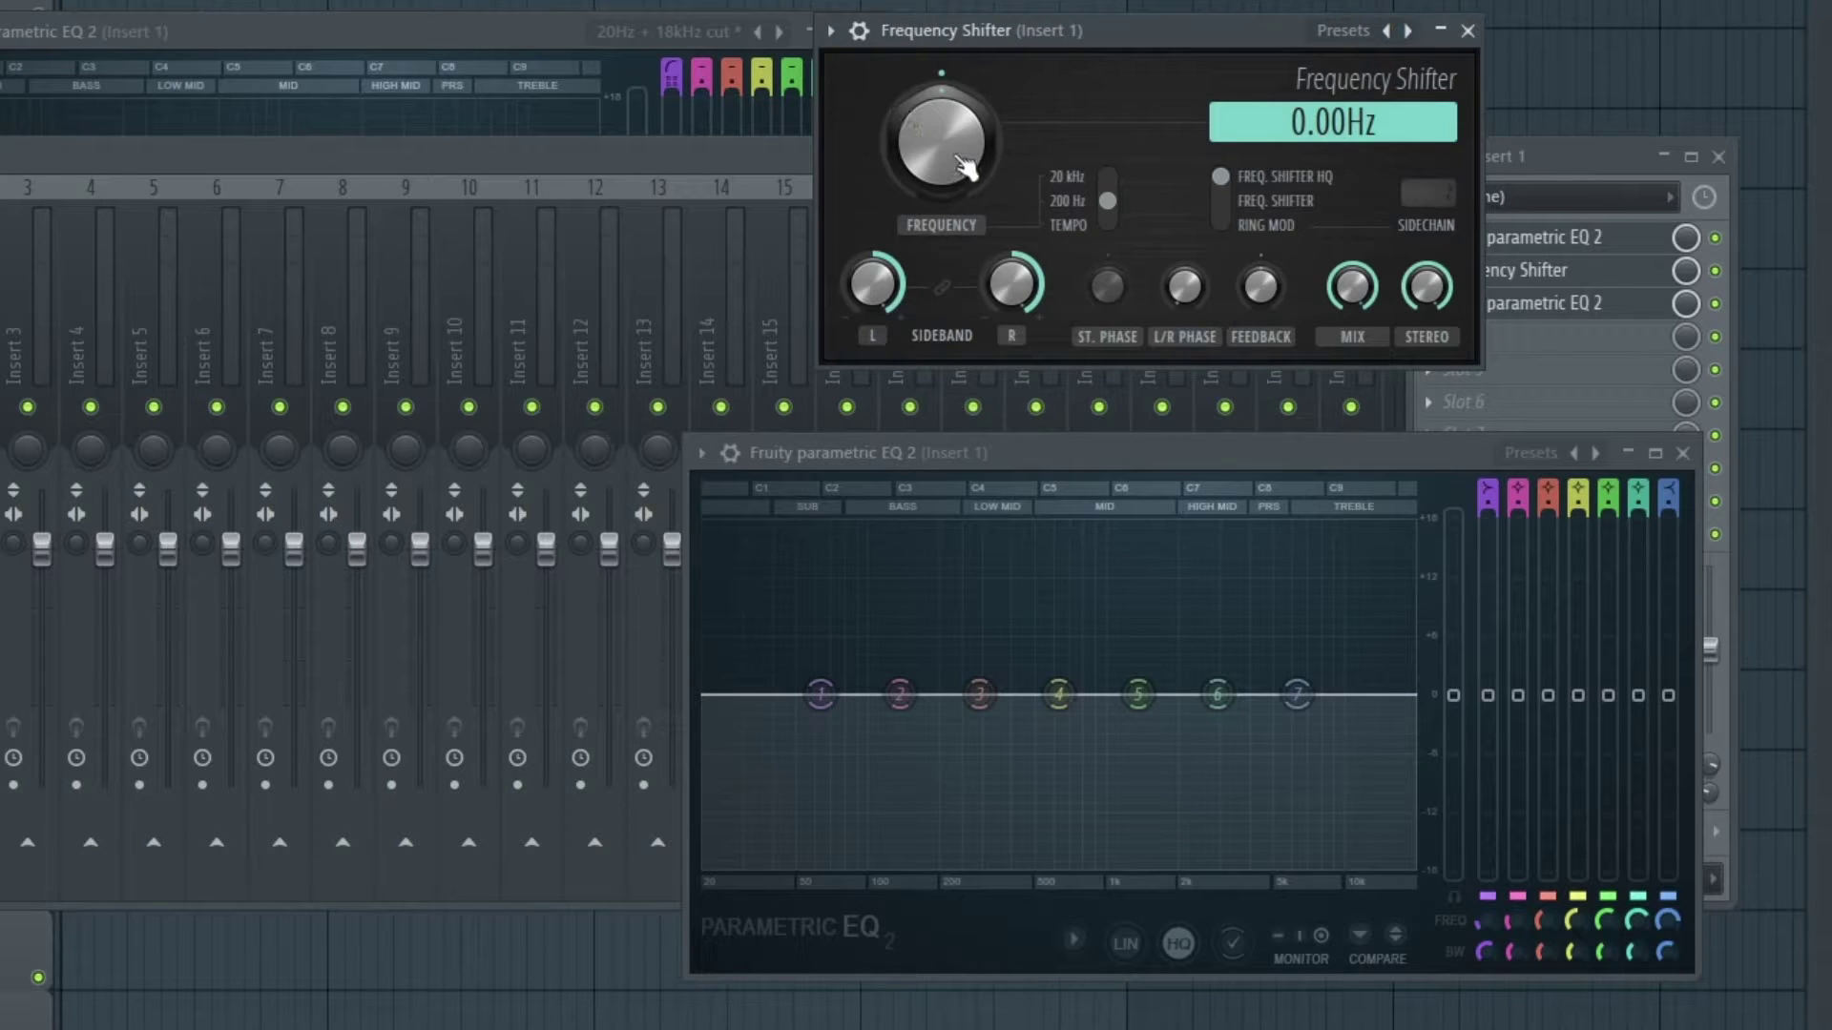
pyautogui.press('space')
pyautogui.moveTo(963, 167); pyautogui.dragTo(964, 96)
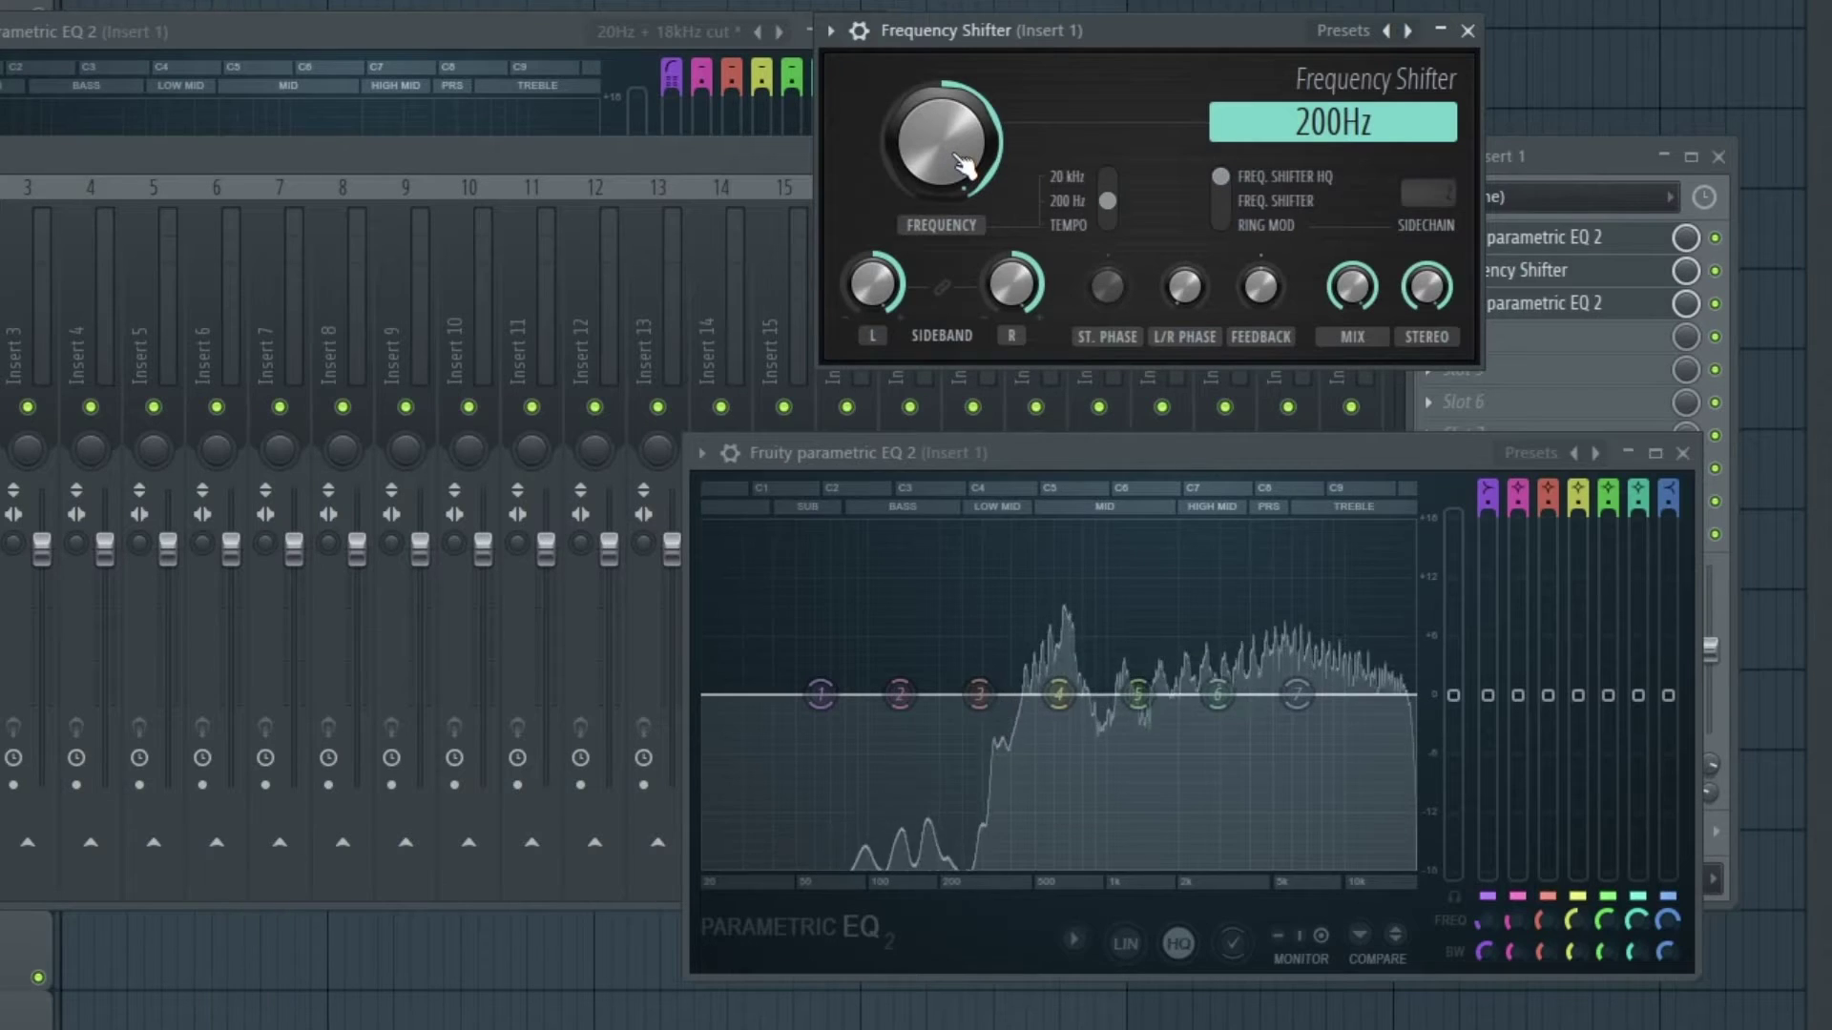
pyautogui.press('space')
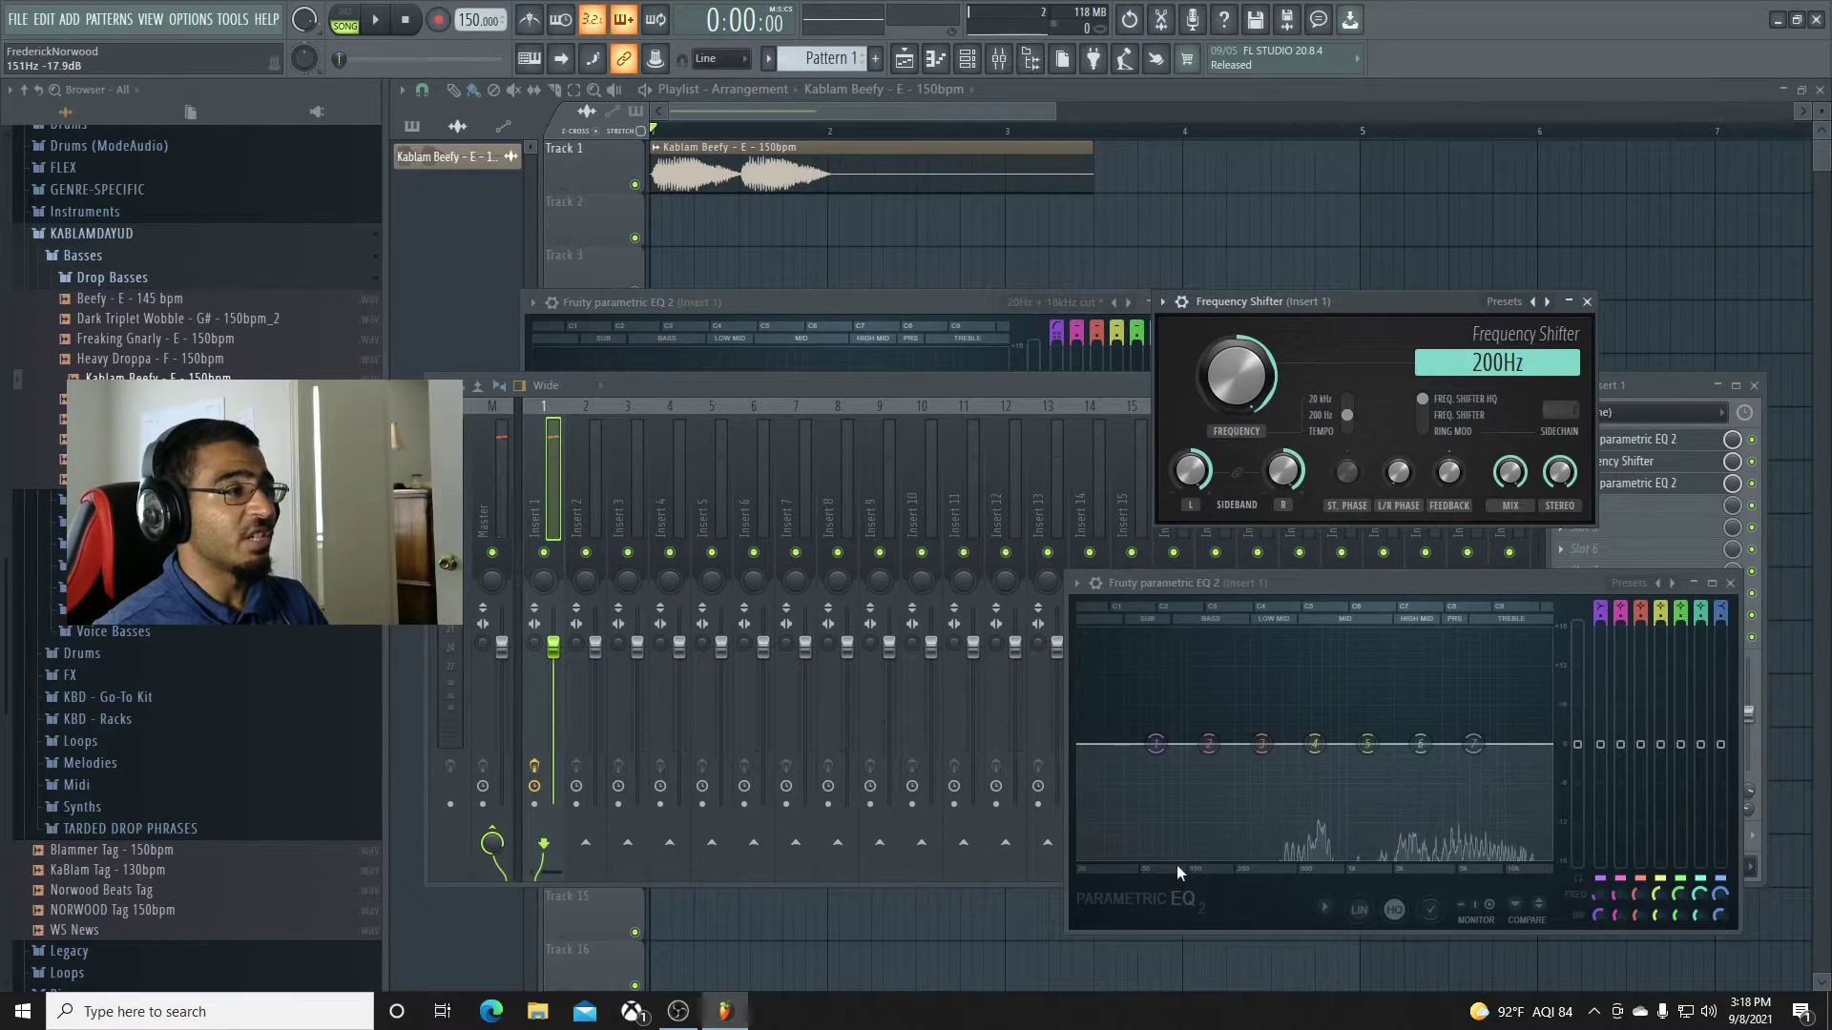
# Bring the first EQ to the front and raise its low cut further during playback.
pyautogui.click(782, 313)
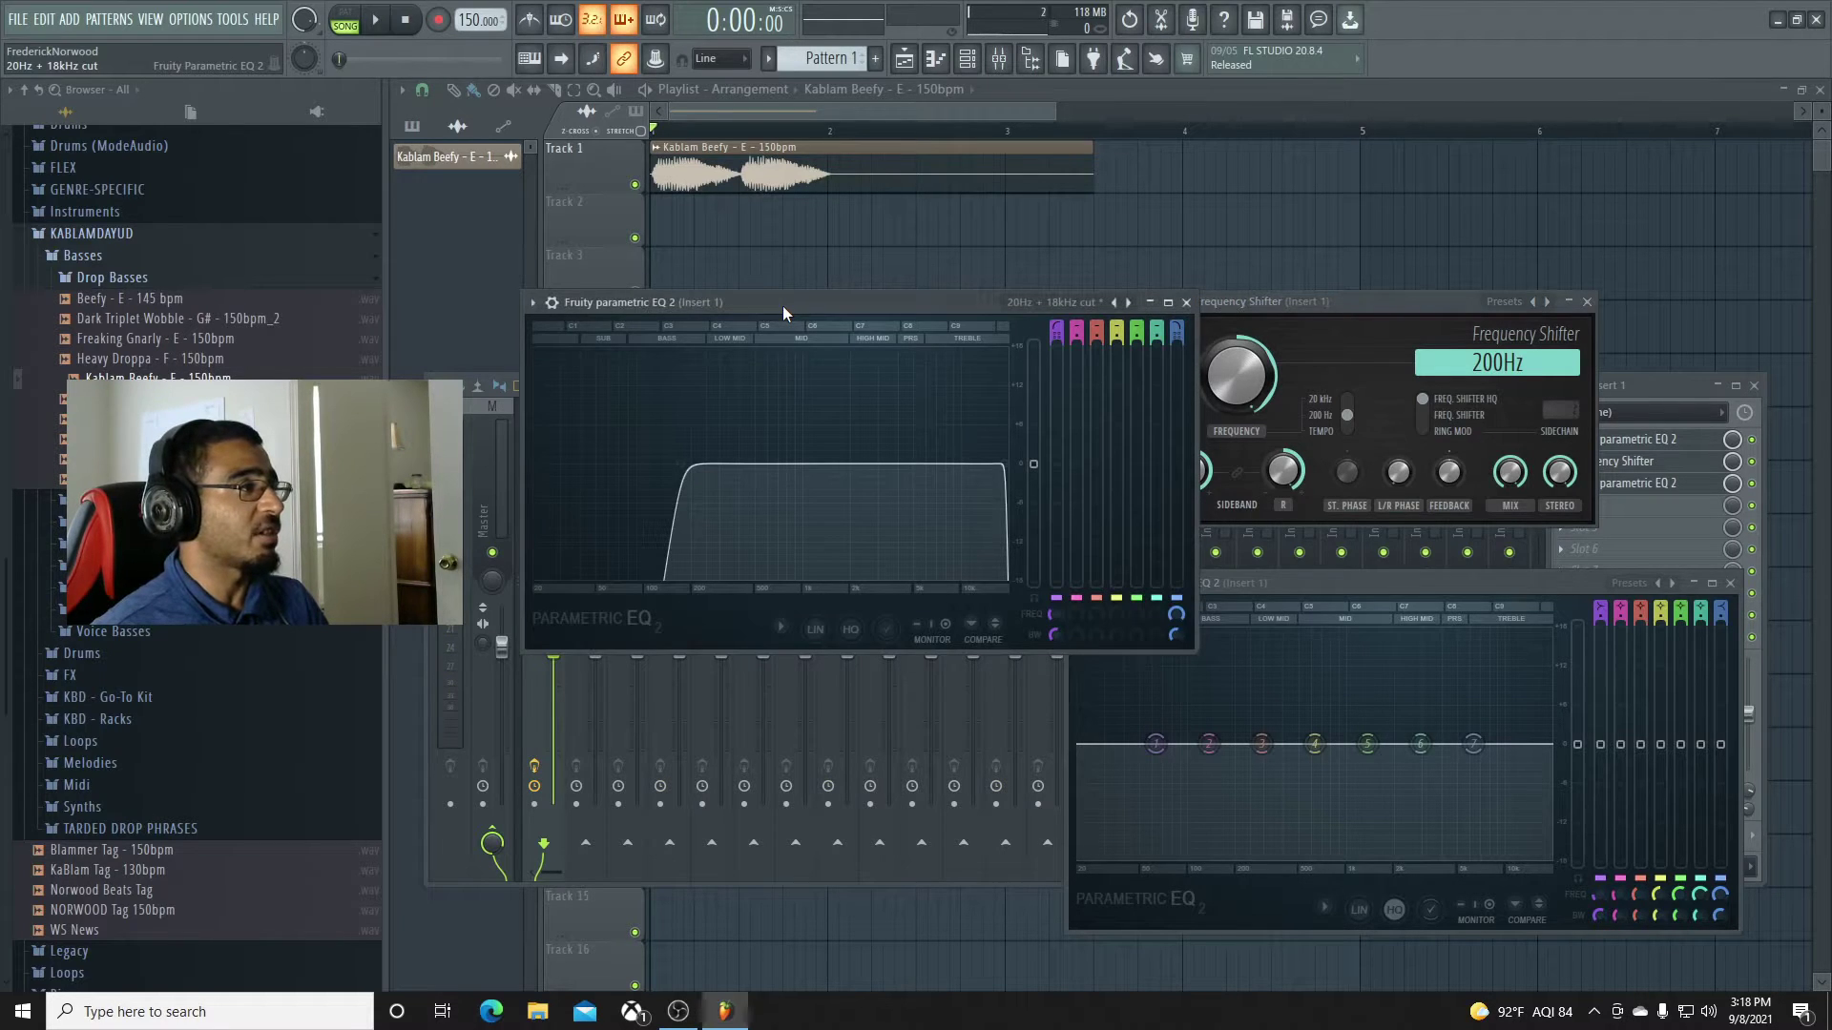
pyautogui.press('space')
pyautogui.moveTo(698, 470); pyautogui.dragTo(745, 471)
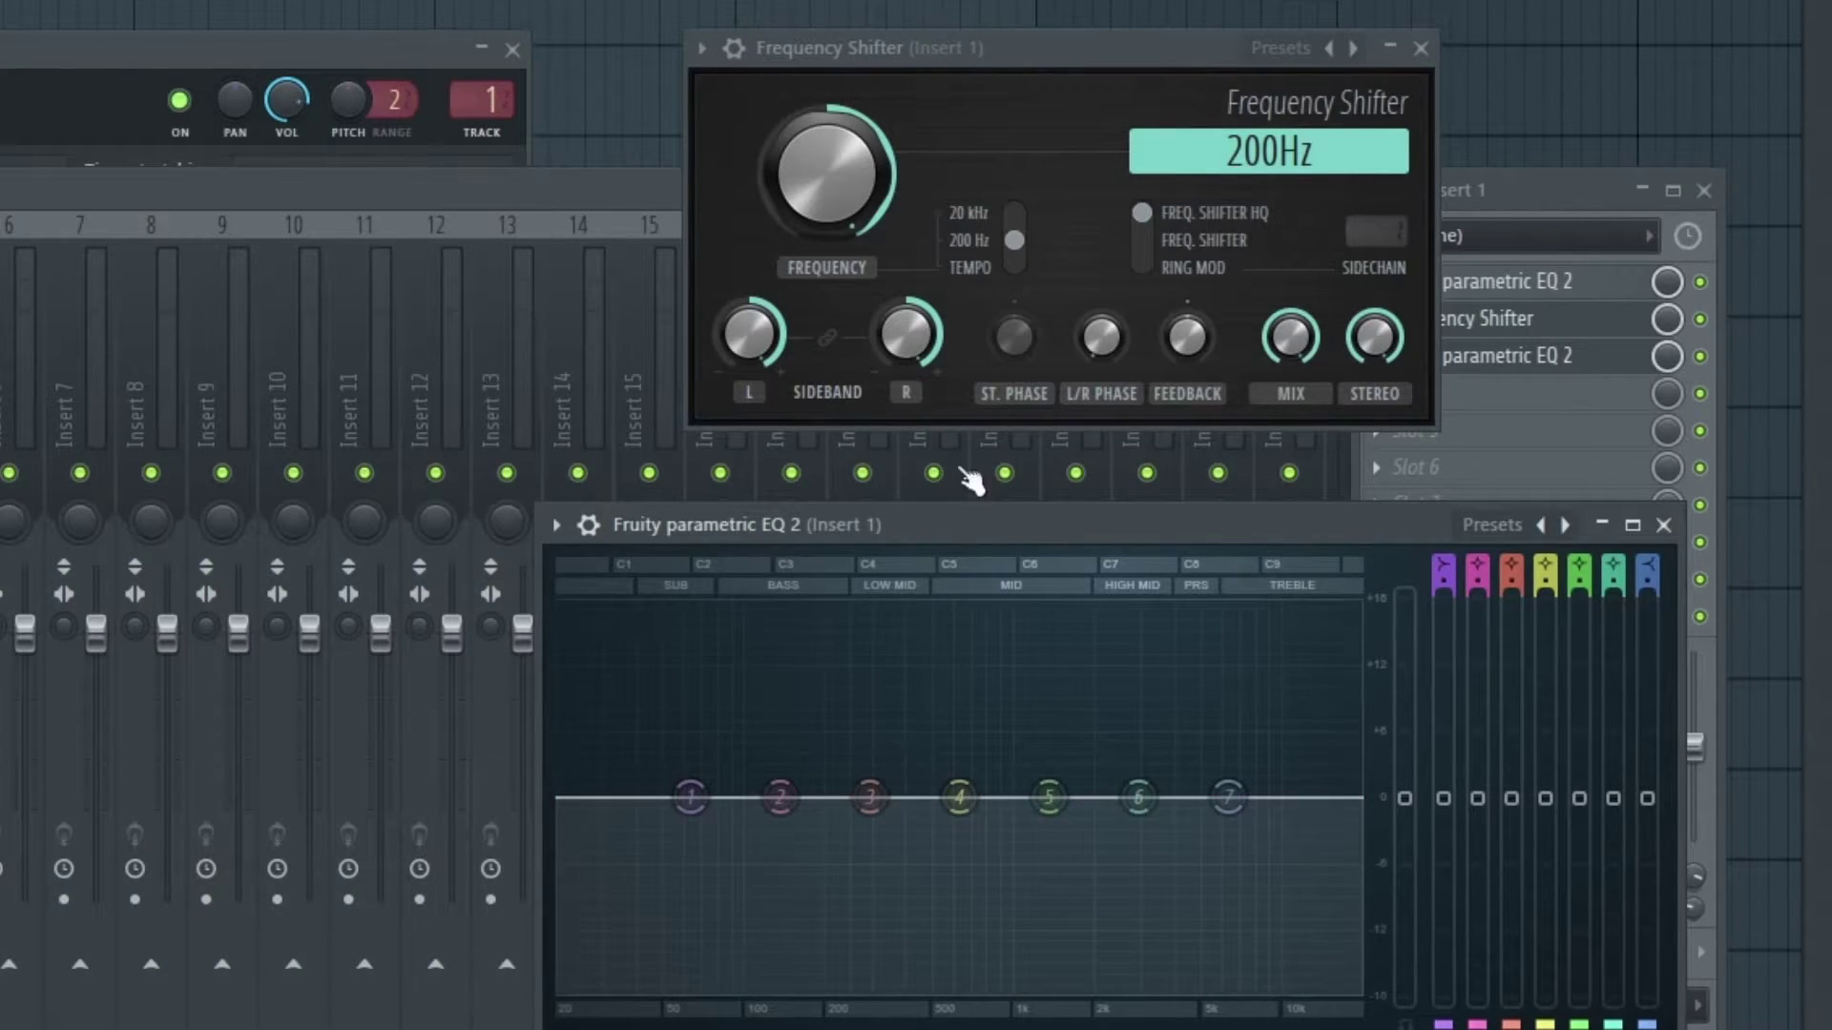
# Play the clip and lower the Frequency Shifter's frequency to -200 Hz.
pyautogui.press('space')
pyautogui.moveTo(844, 202); pyautogui.dragTo(845, 372)
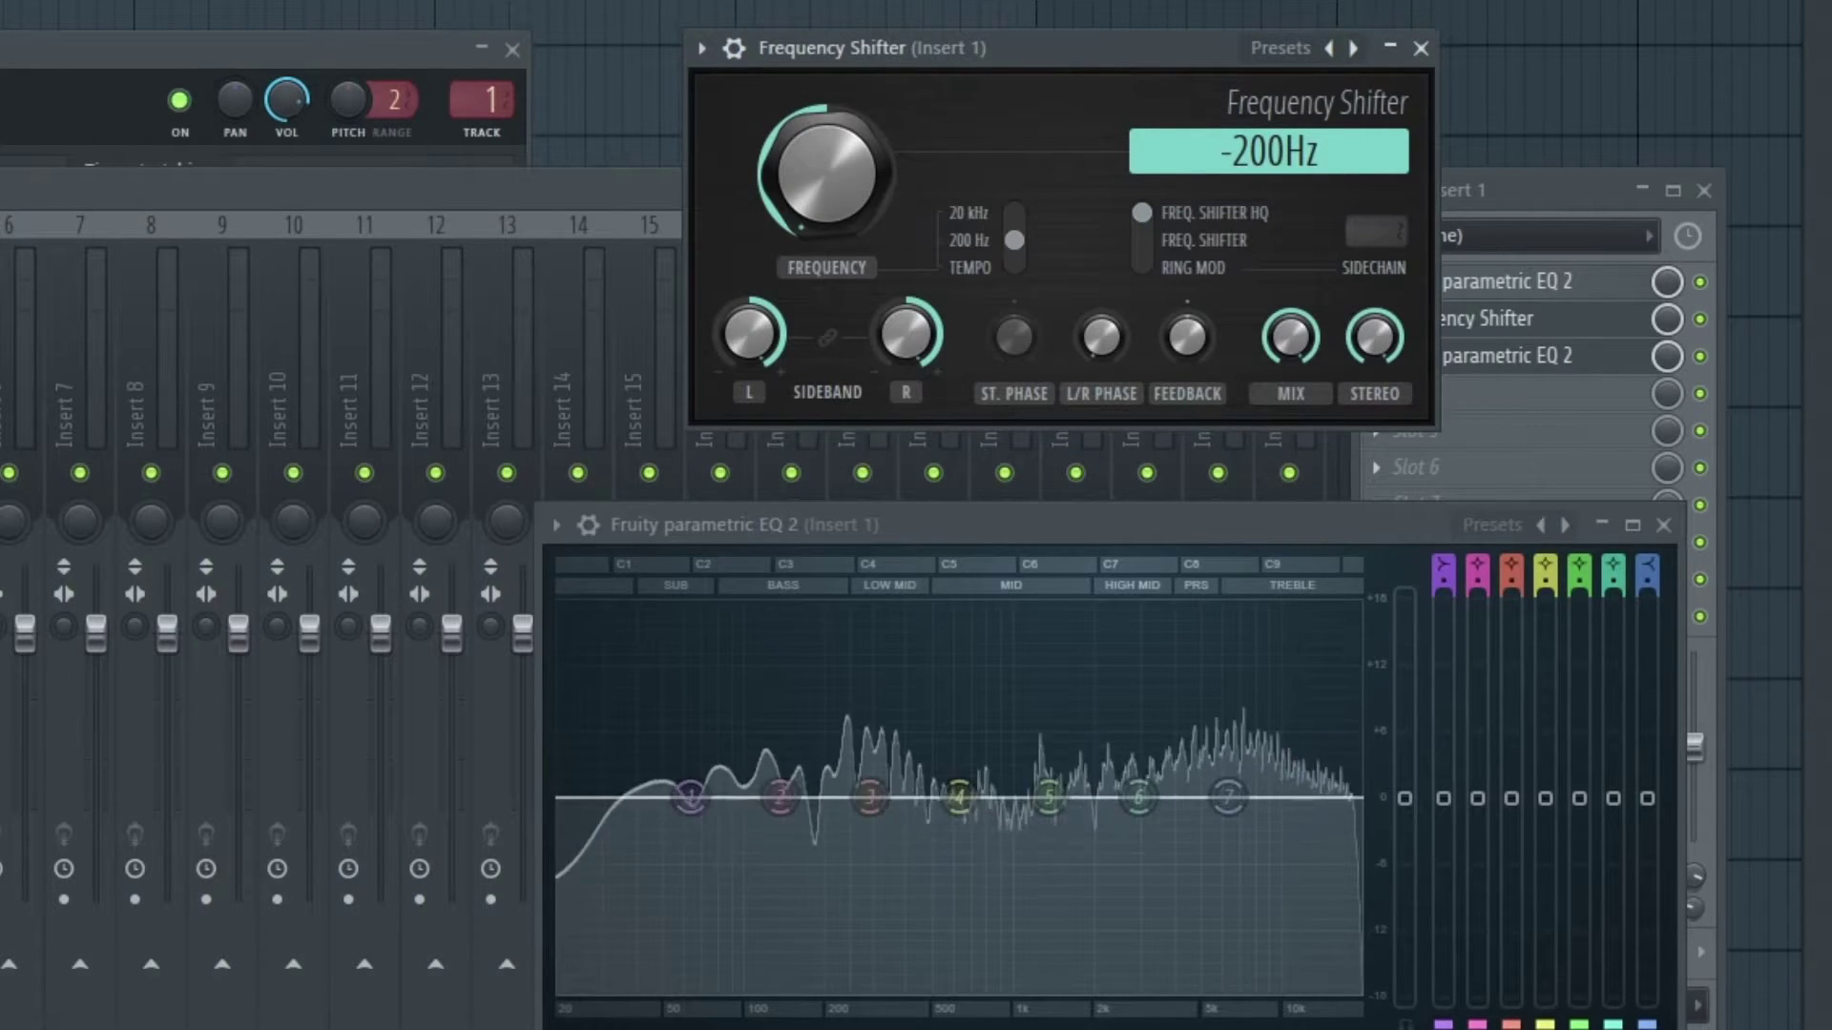
# Play the clip and return the Frequency Shifter's frequency to 0.00 Hz.
pyautogui.press('space')
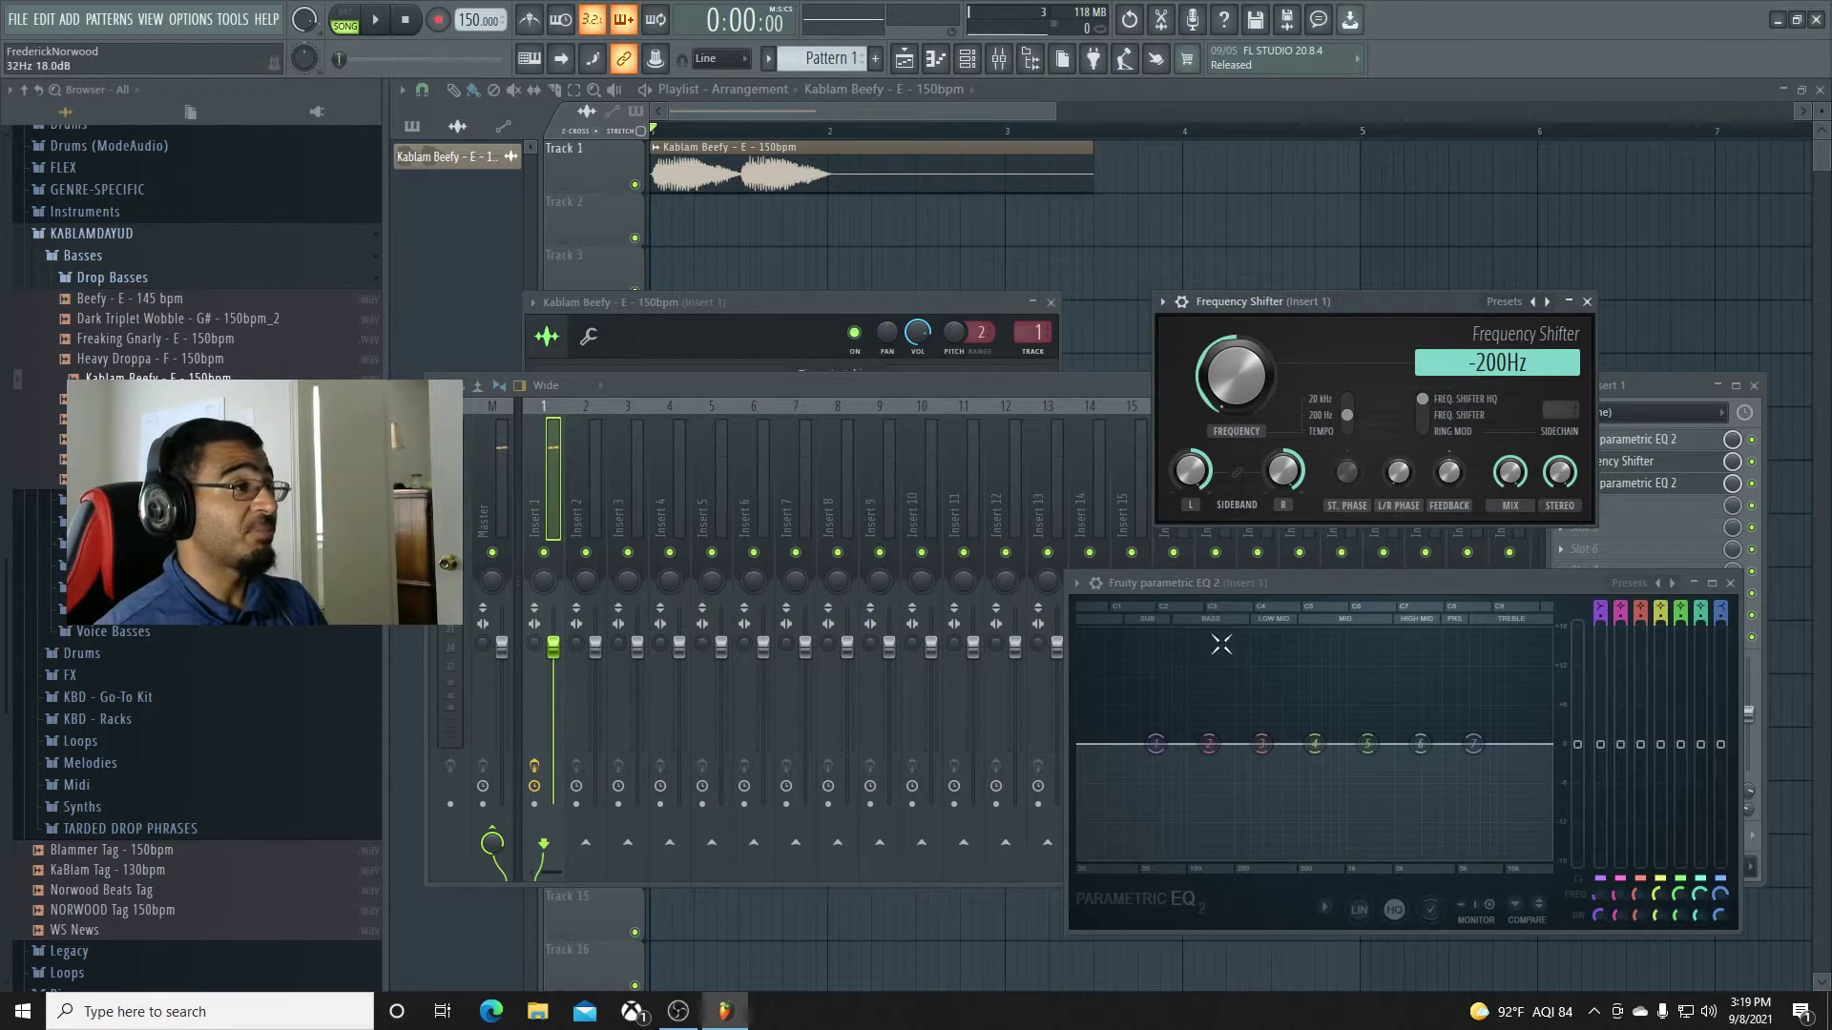
pyautogui.press('space')
pyautogui.moveTo(1235, 374)
pyautogui.mouseDown()
pyautogui.moveTo(1236, 343)
pyautogui.moveTo(1235, 401)
pyautogui.moveTo(1259, 363)
pyautogui.mouseUp()
pyautogui.press('space')
pyautogui.press('space')
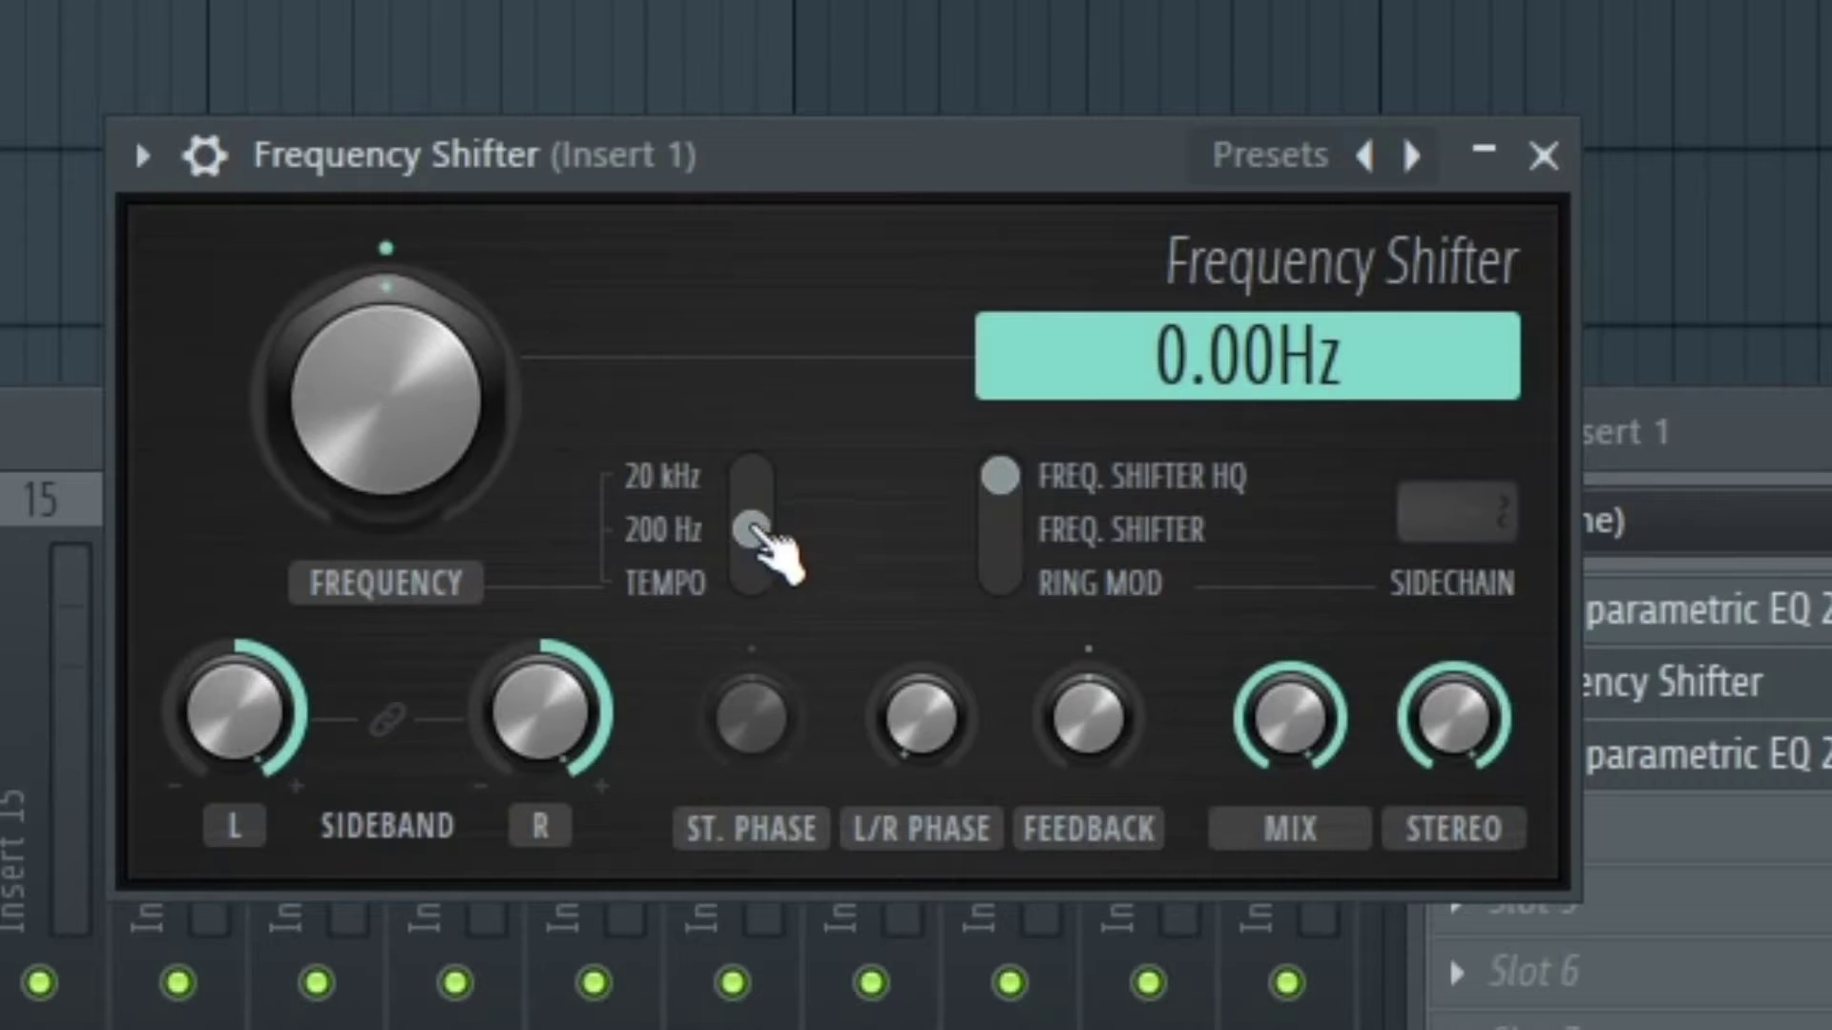
# Switch the Frequency Shifter's range to 20 kHz and raise its frequency to 8305 Hz.
pyautogui.moveTo(756, 531); pyautogui.dragTo(749, 469)
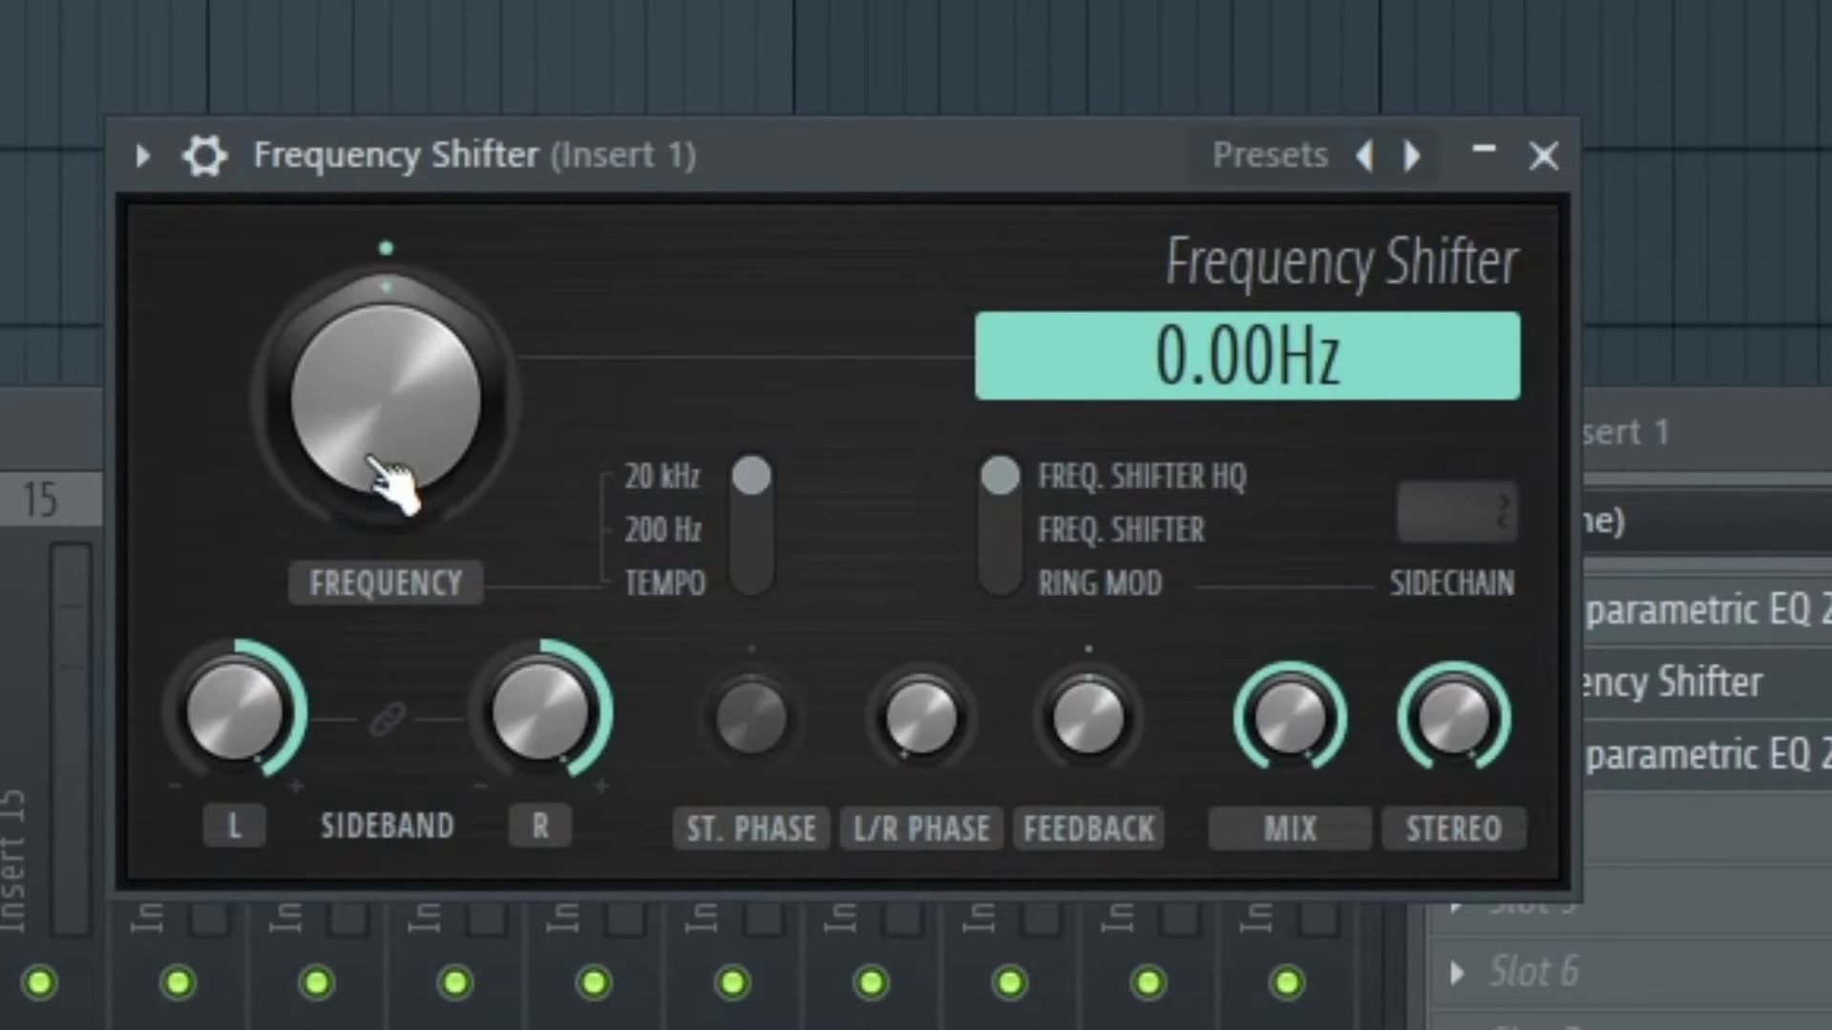
pyautogui.moveTo(374, 463); pyautogui.dragTo(375, 301)
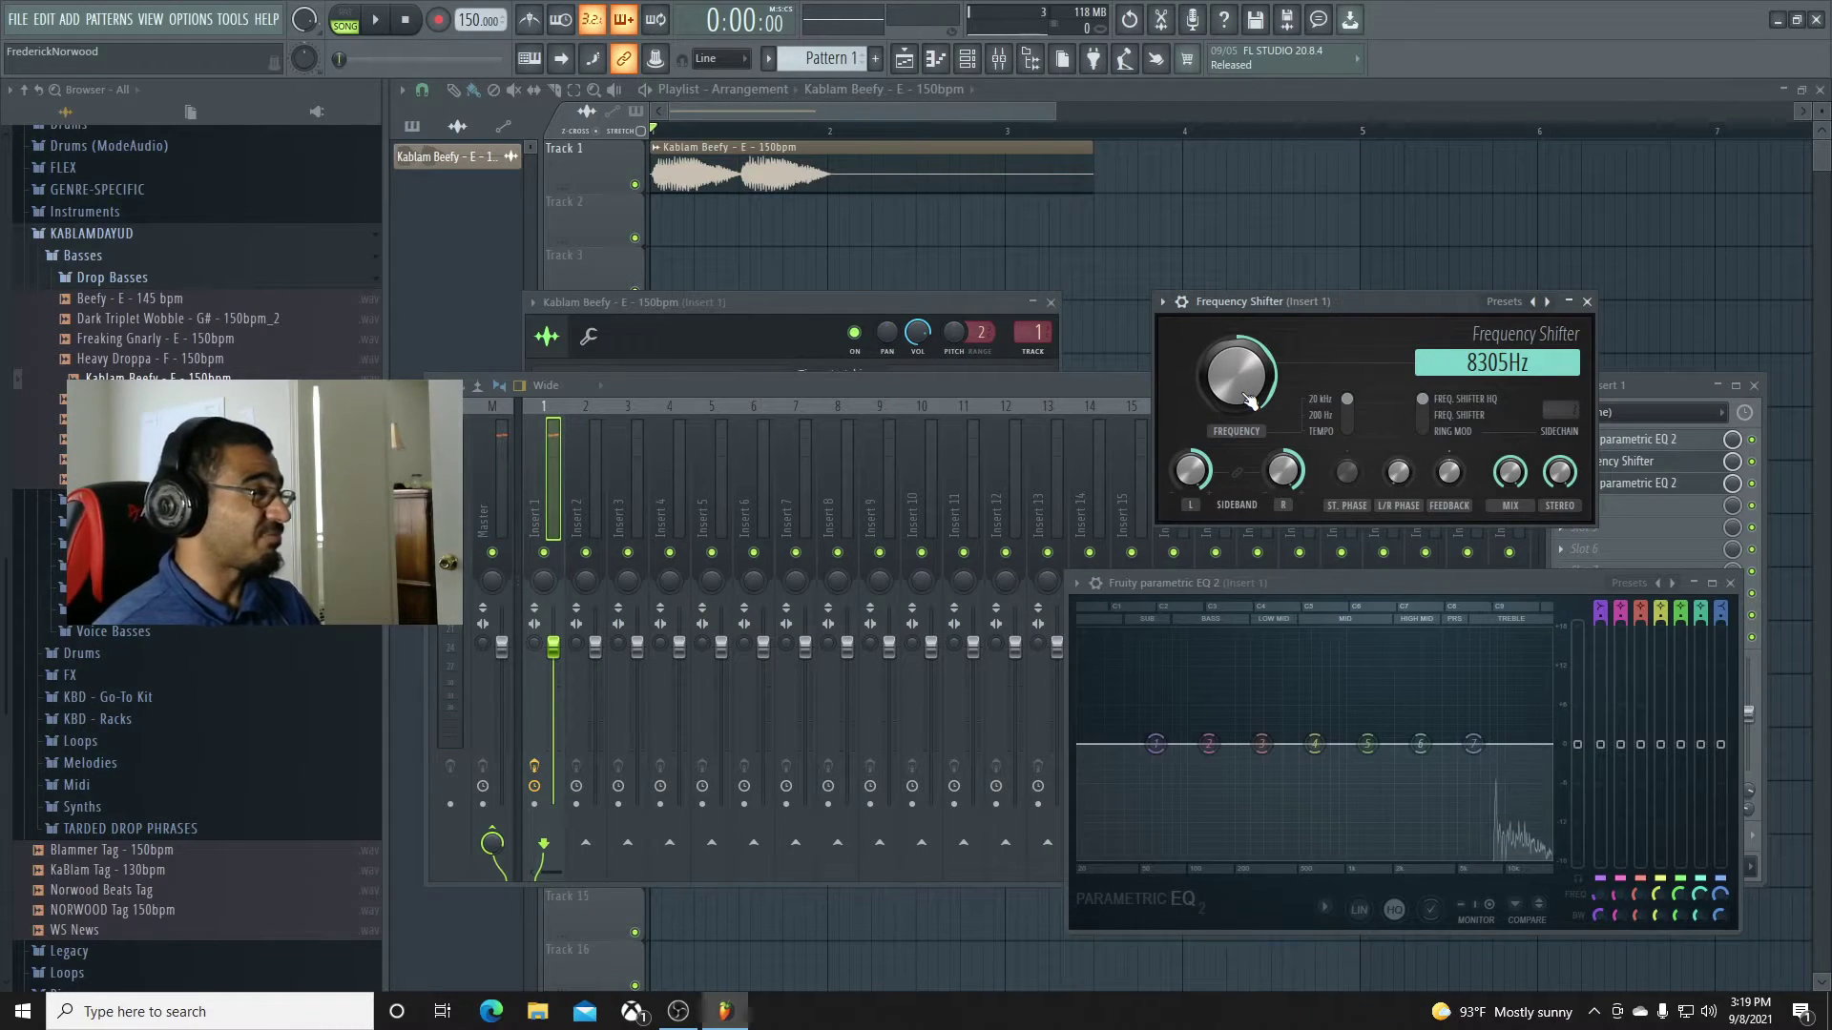
pyautogui.press('space')
# Return the Frequency Shifter to the 200 Hz range and lower its frequency to -200 Hz during playback.
pyautogui.moveTo(1235, 374)
pyautogui.mouseDown()
pyautogui.moveTo(1236, 333)
pyautogui.moveTo(1248, 389)
pyautogui.mouseUp()
pyautogui.press('space')
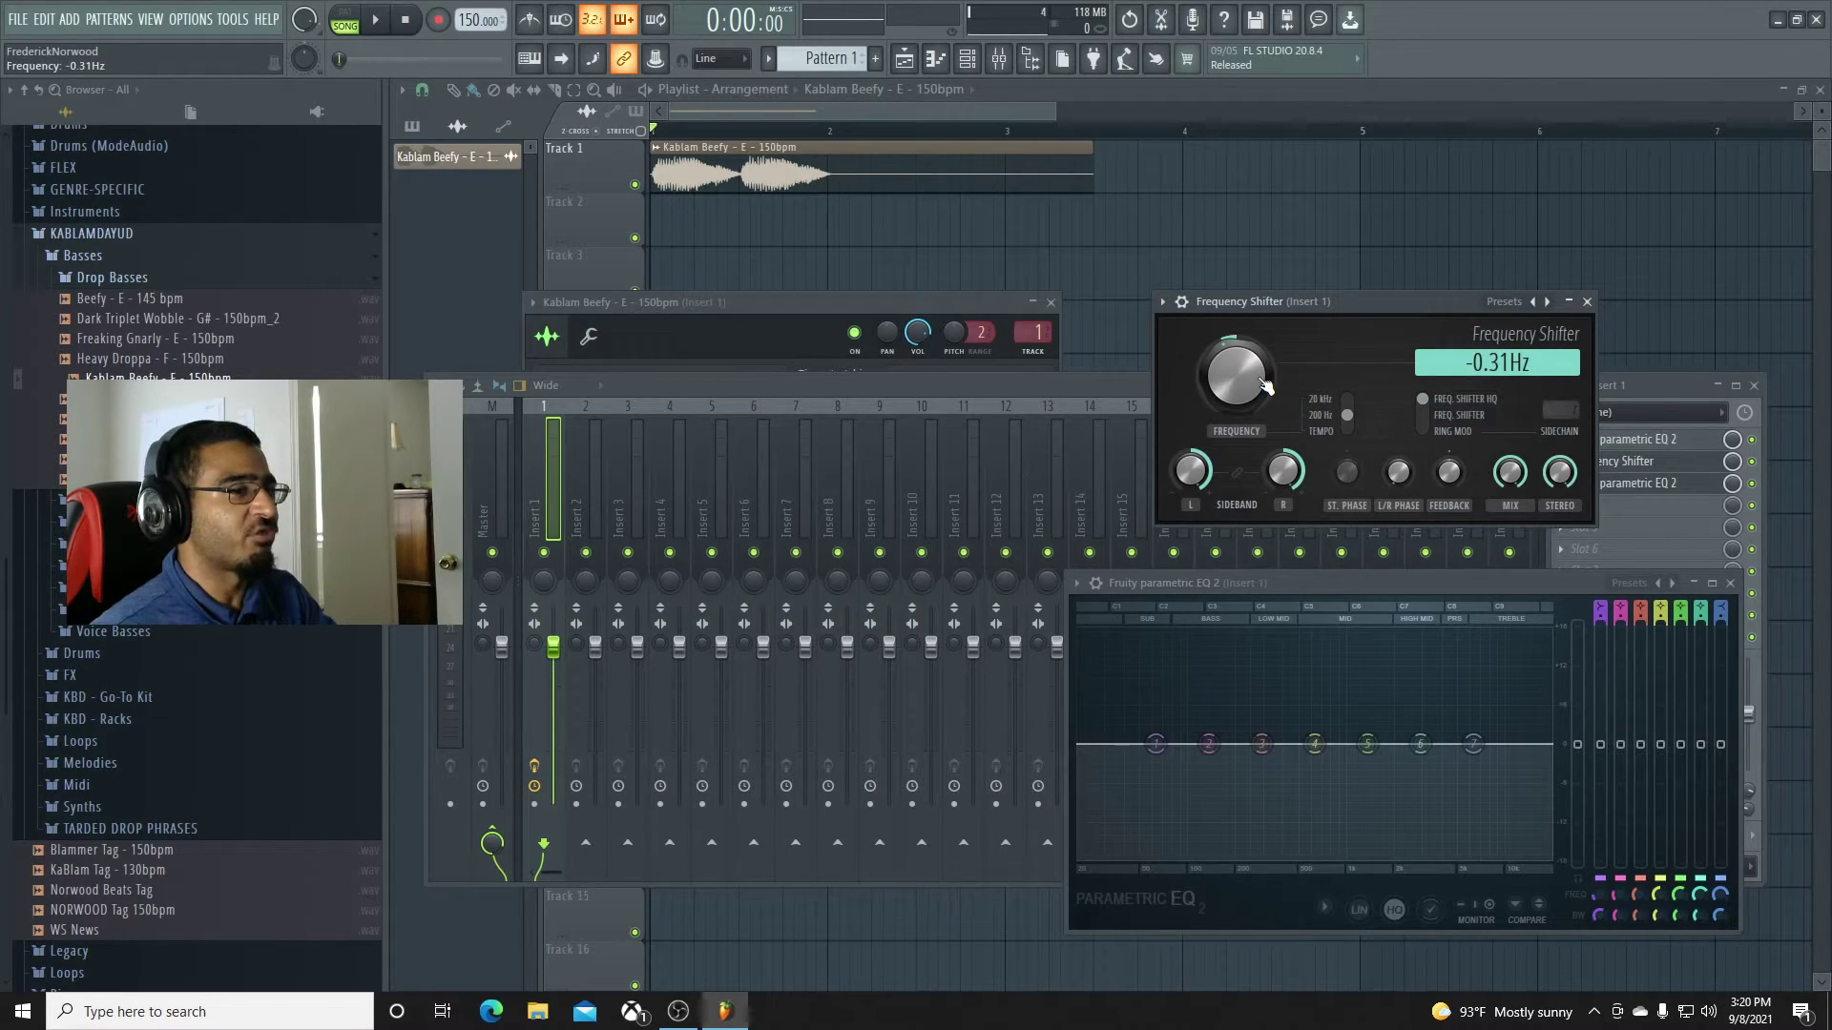
pyautogui.moveTo(1241, 393); pyautogui.dragTo(1238, 384)
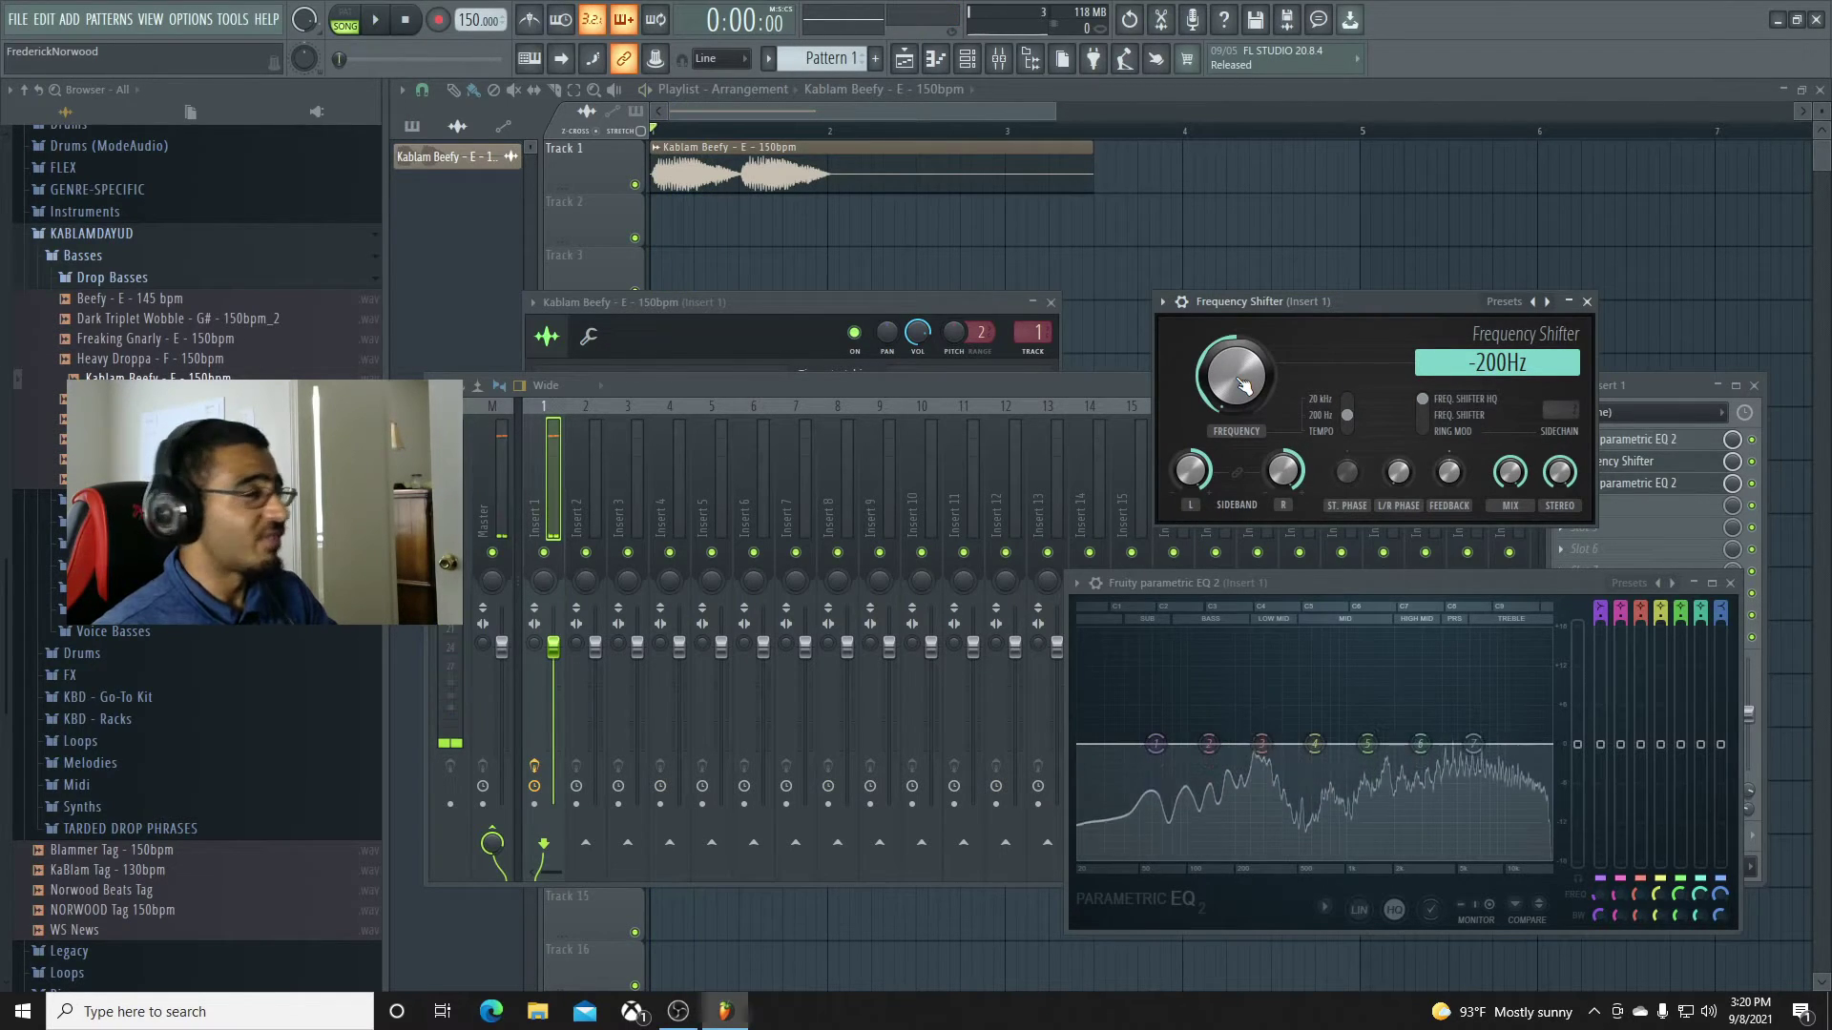
# Compare the clip's sound with the Frequency Shifter bypassed and with it enabled again.
pyautogui.click(1755, 463)
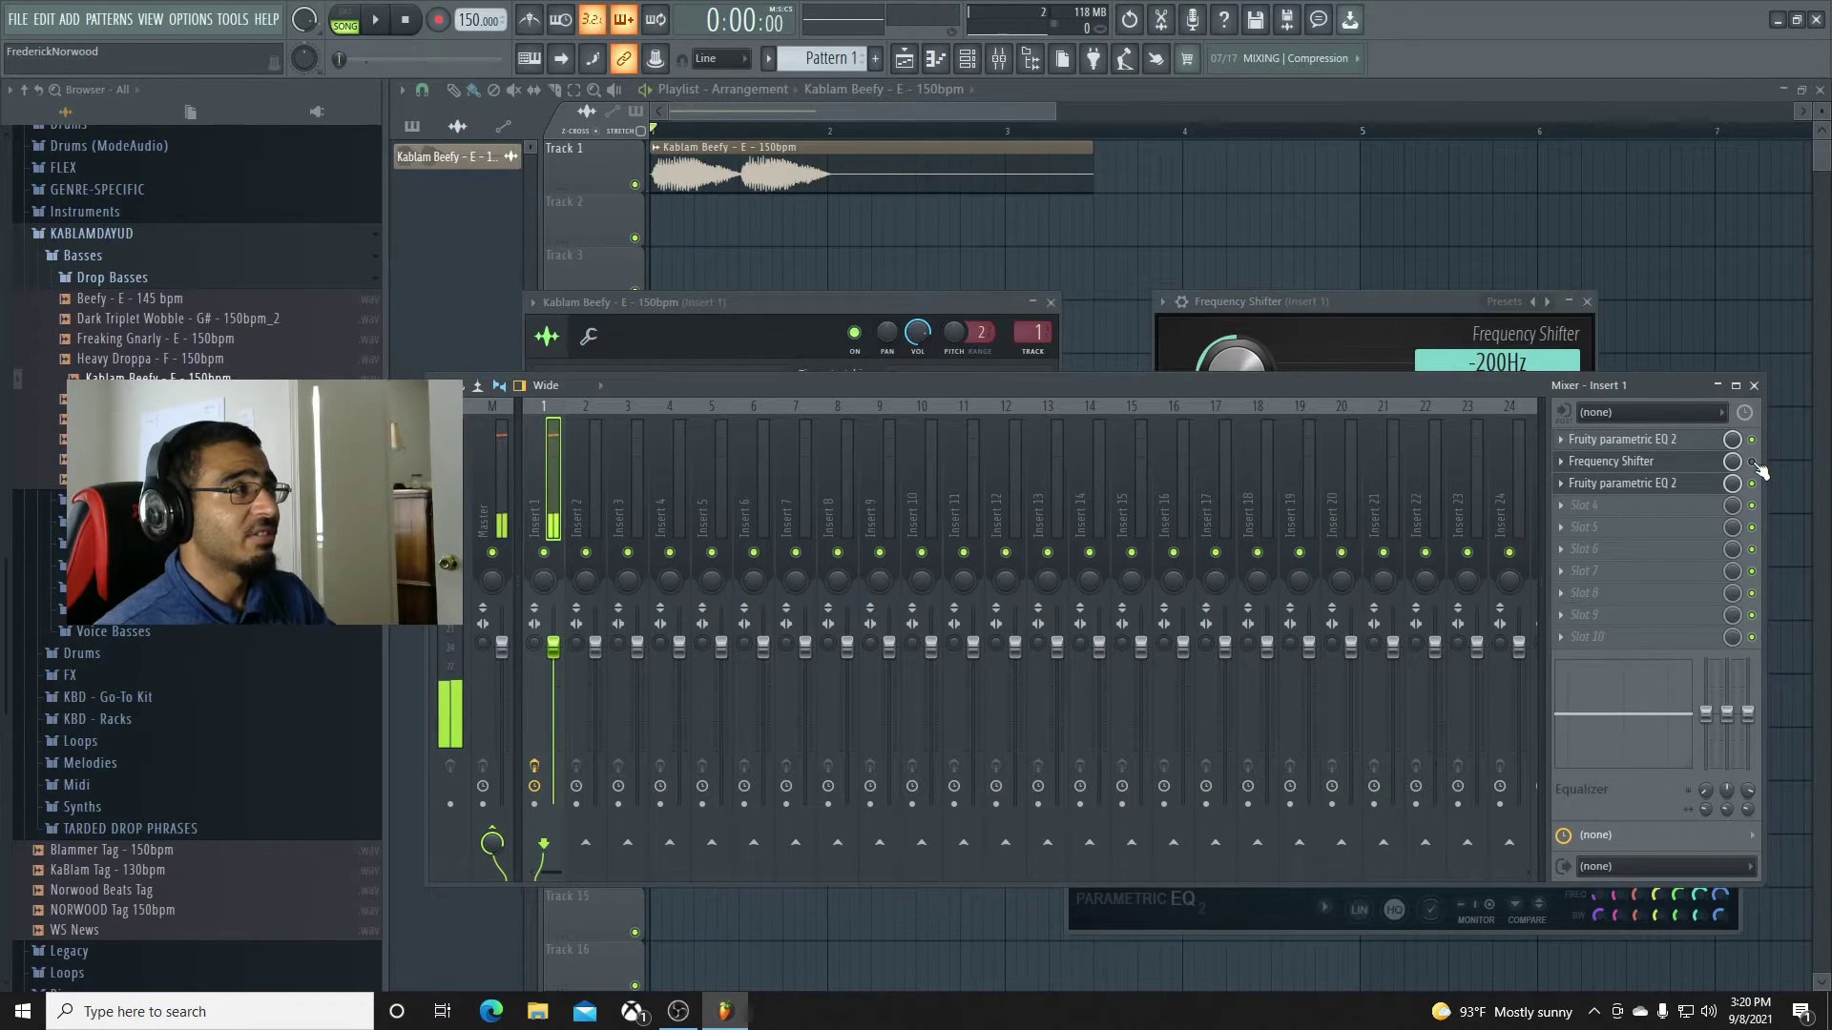
pyautogui.press('space')
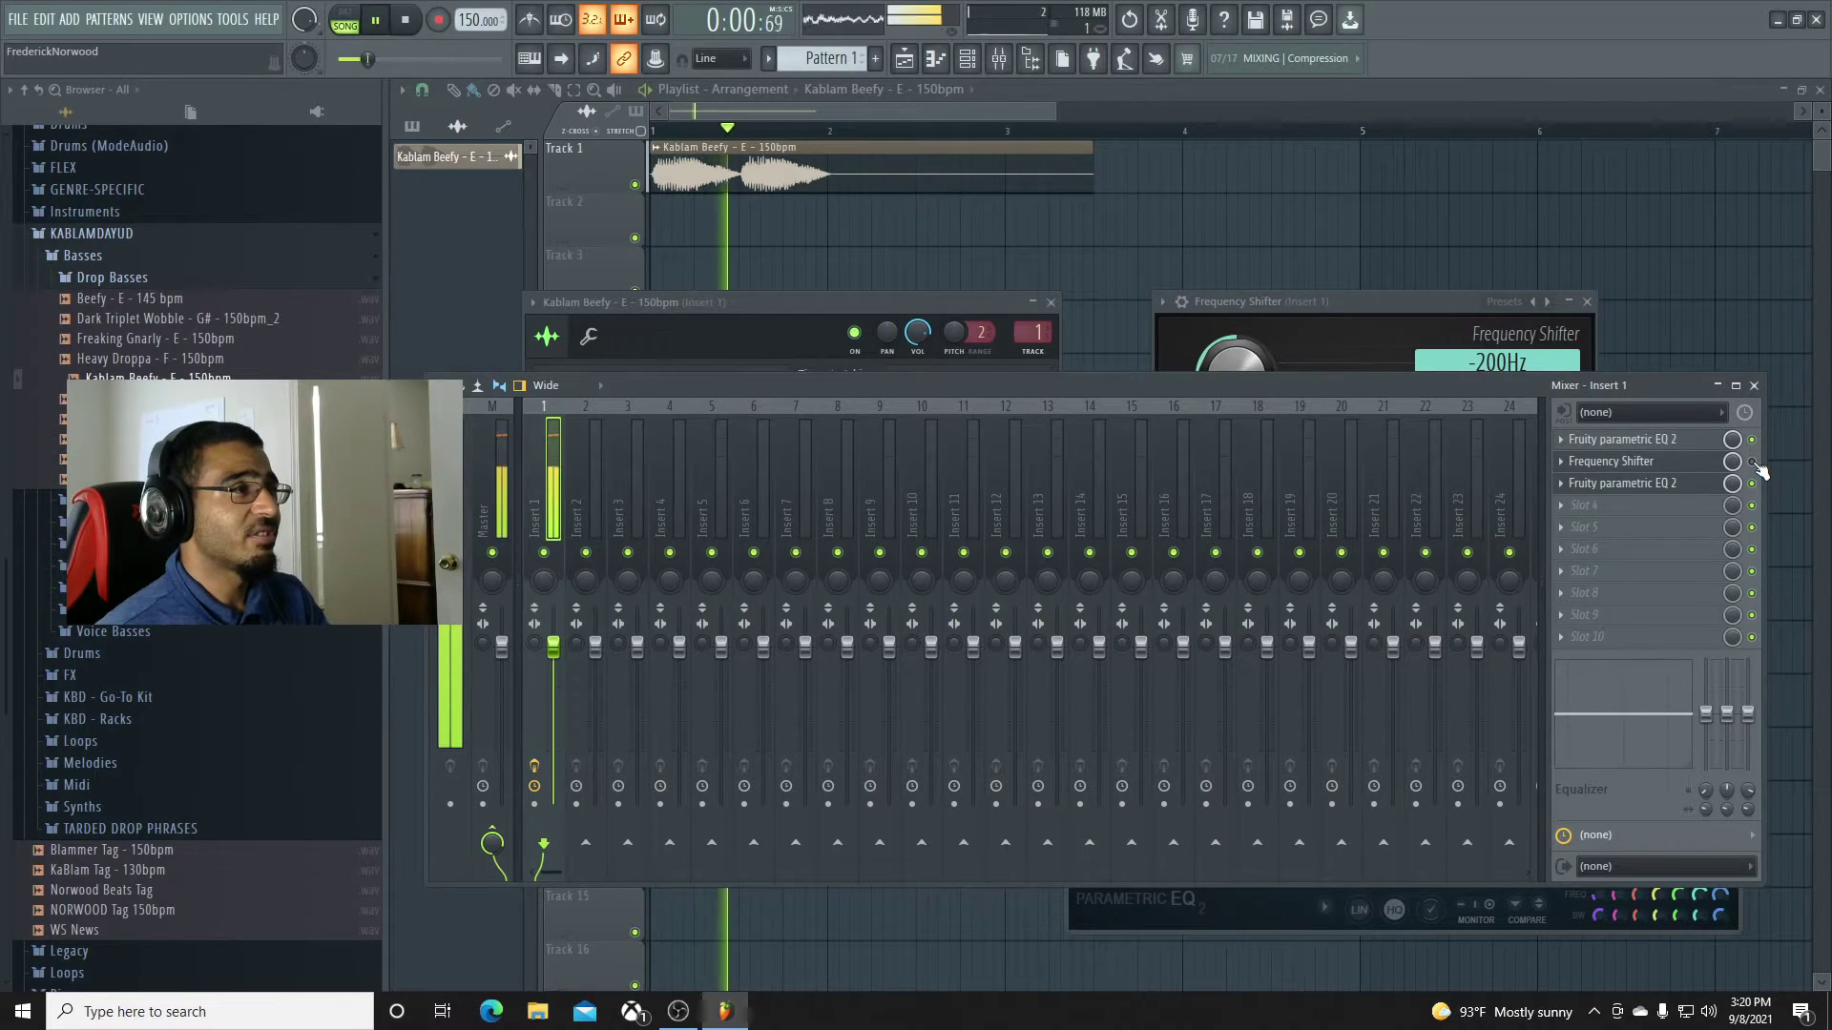
pyautogui.press('space')
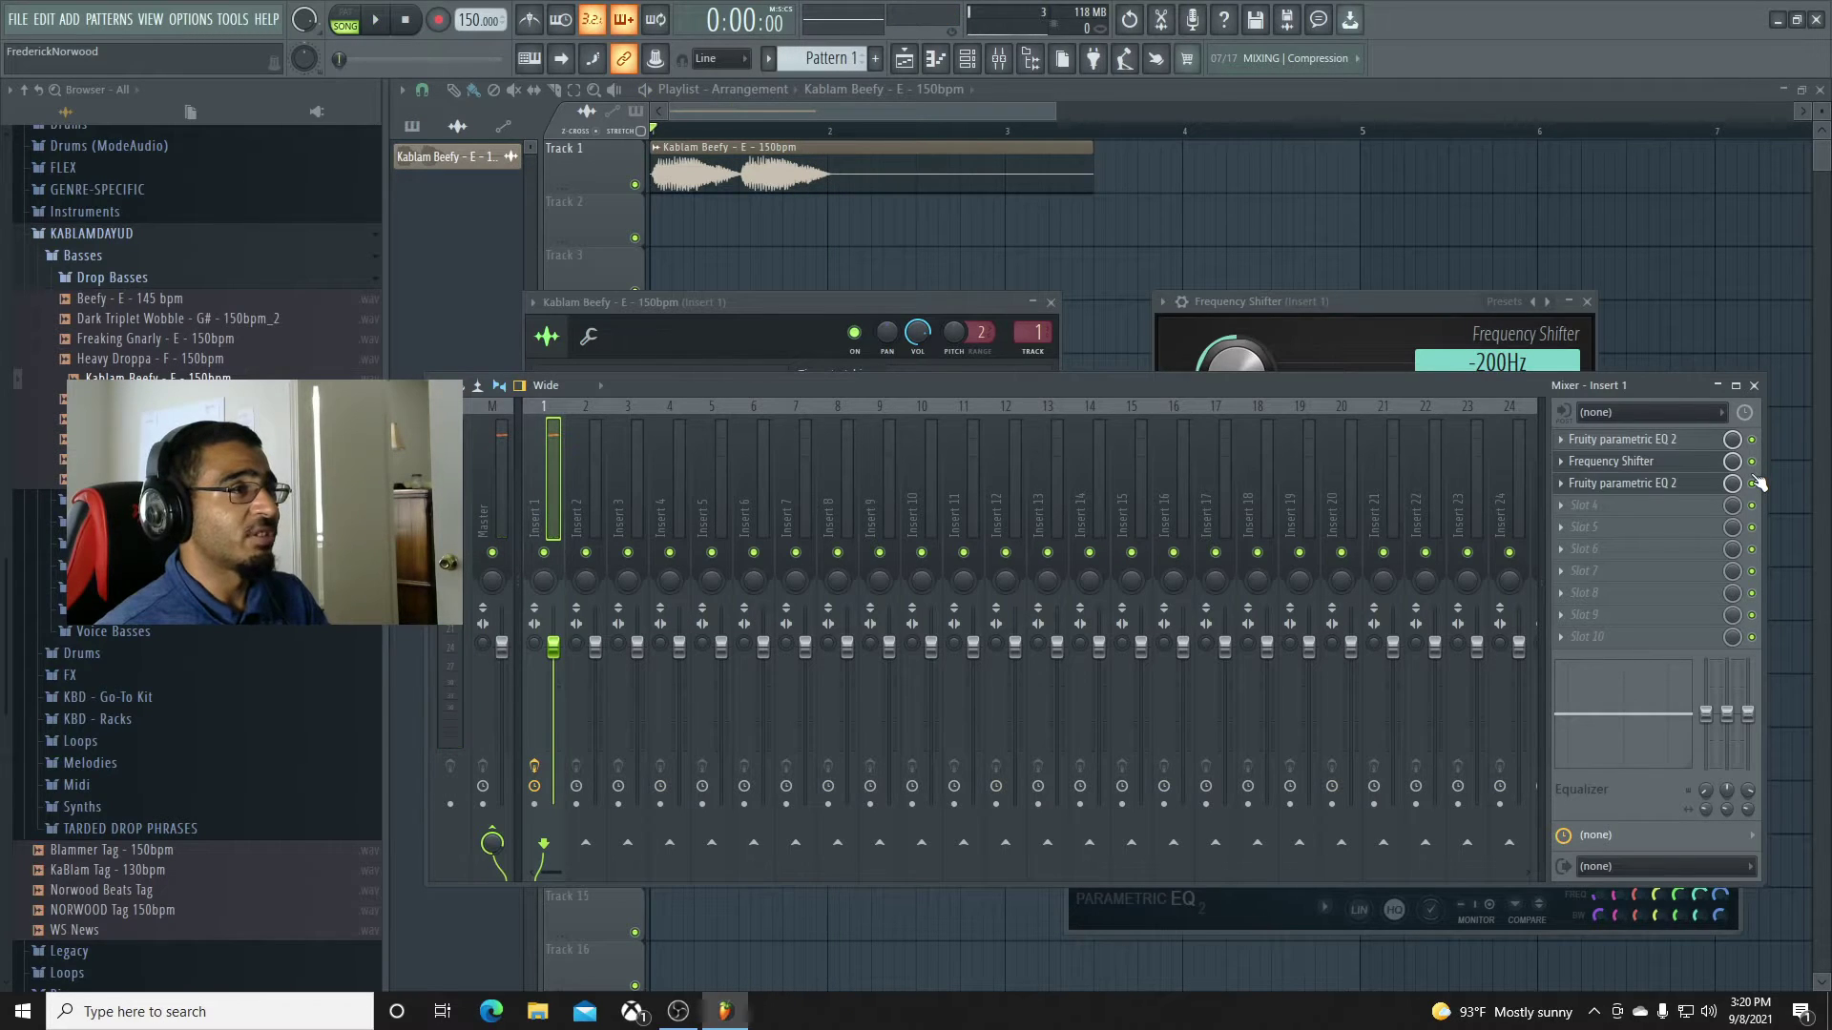
pyautogui.press('space')
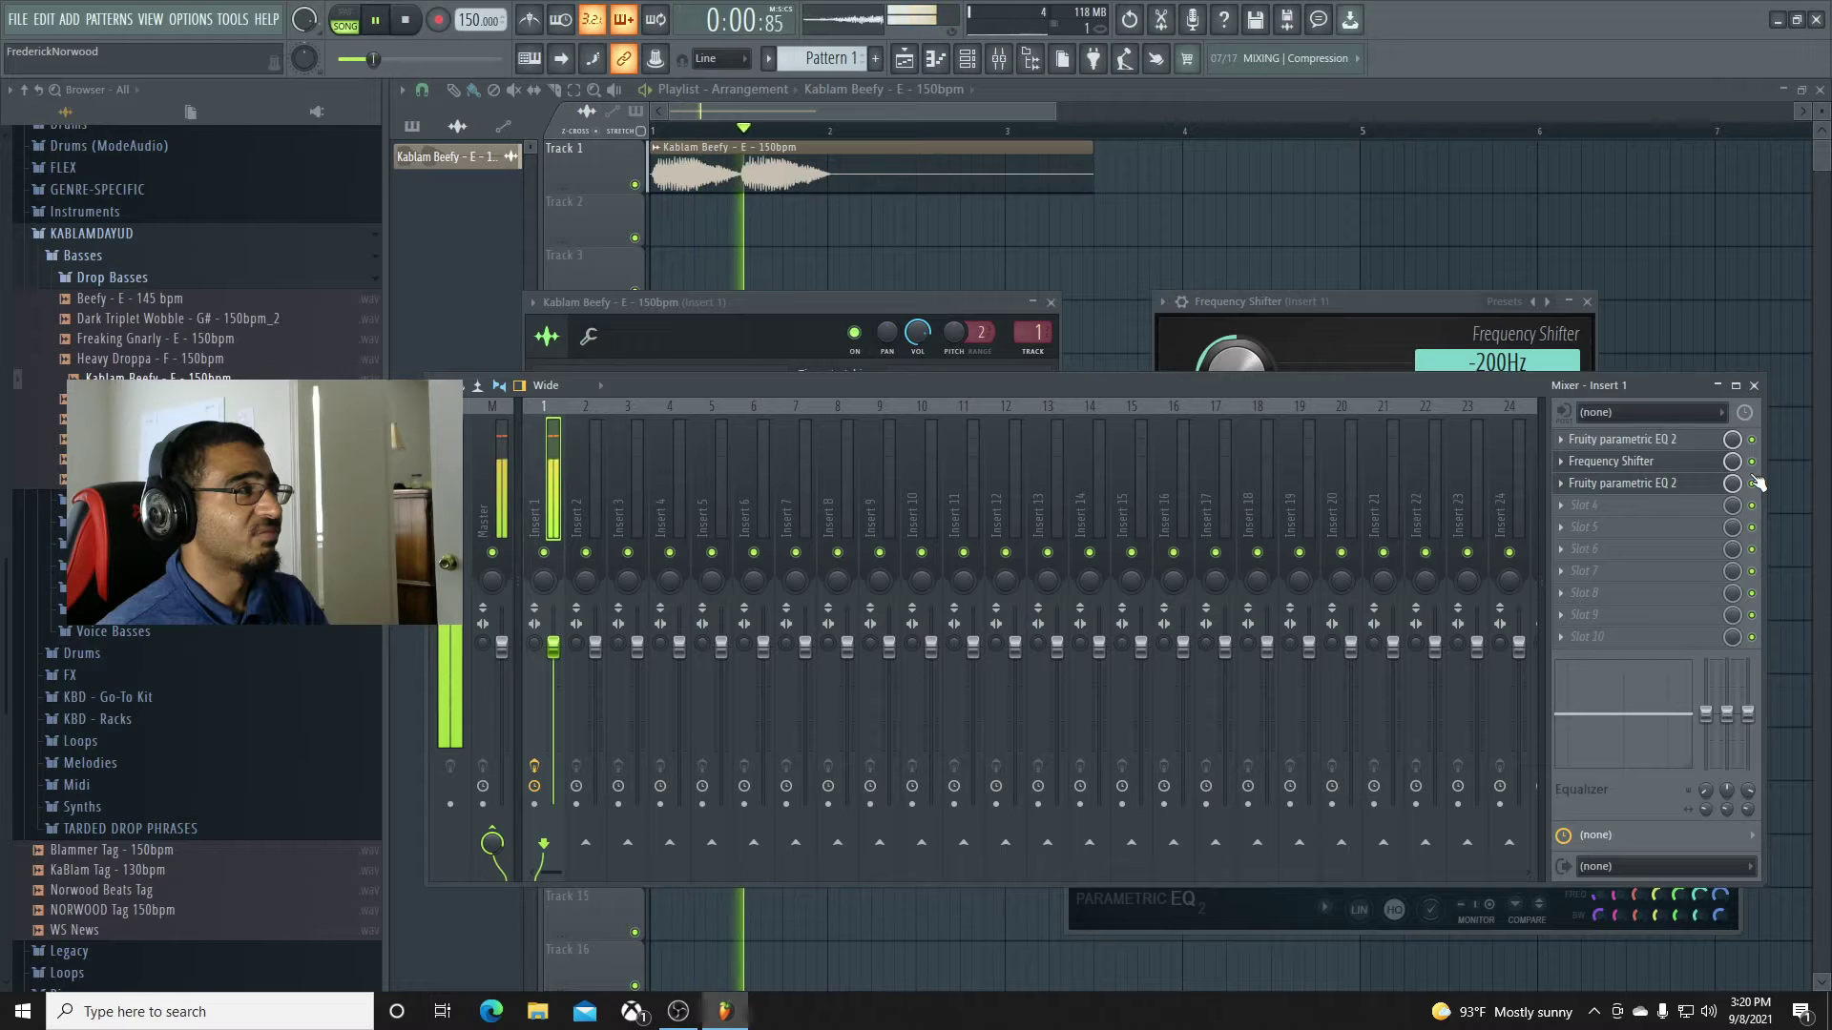
pyautogui.press('space')
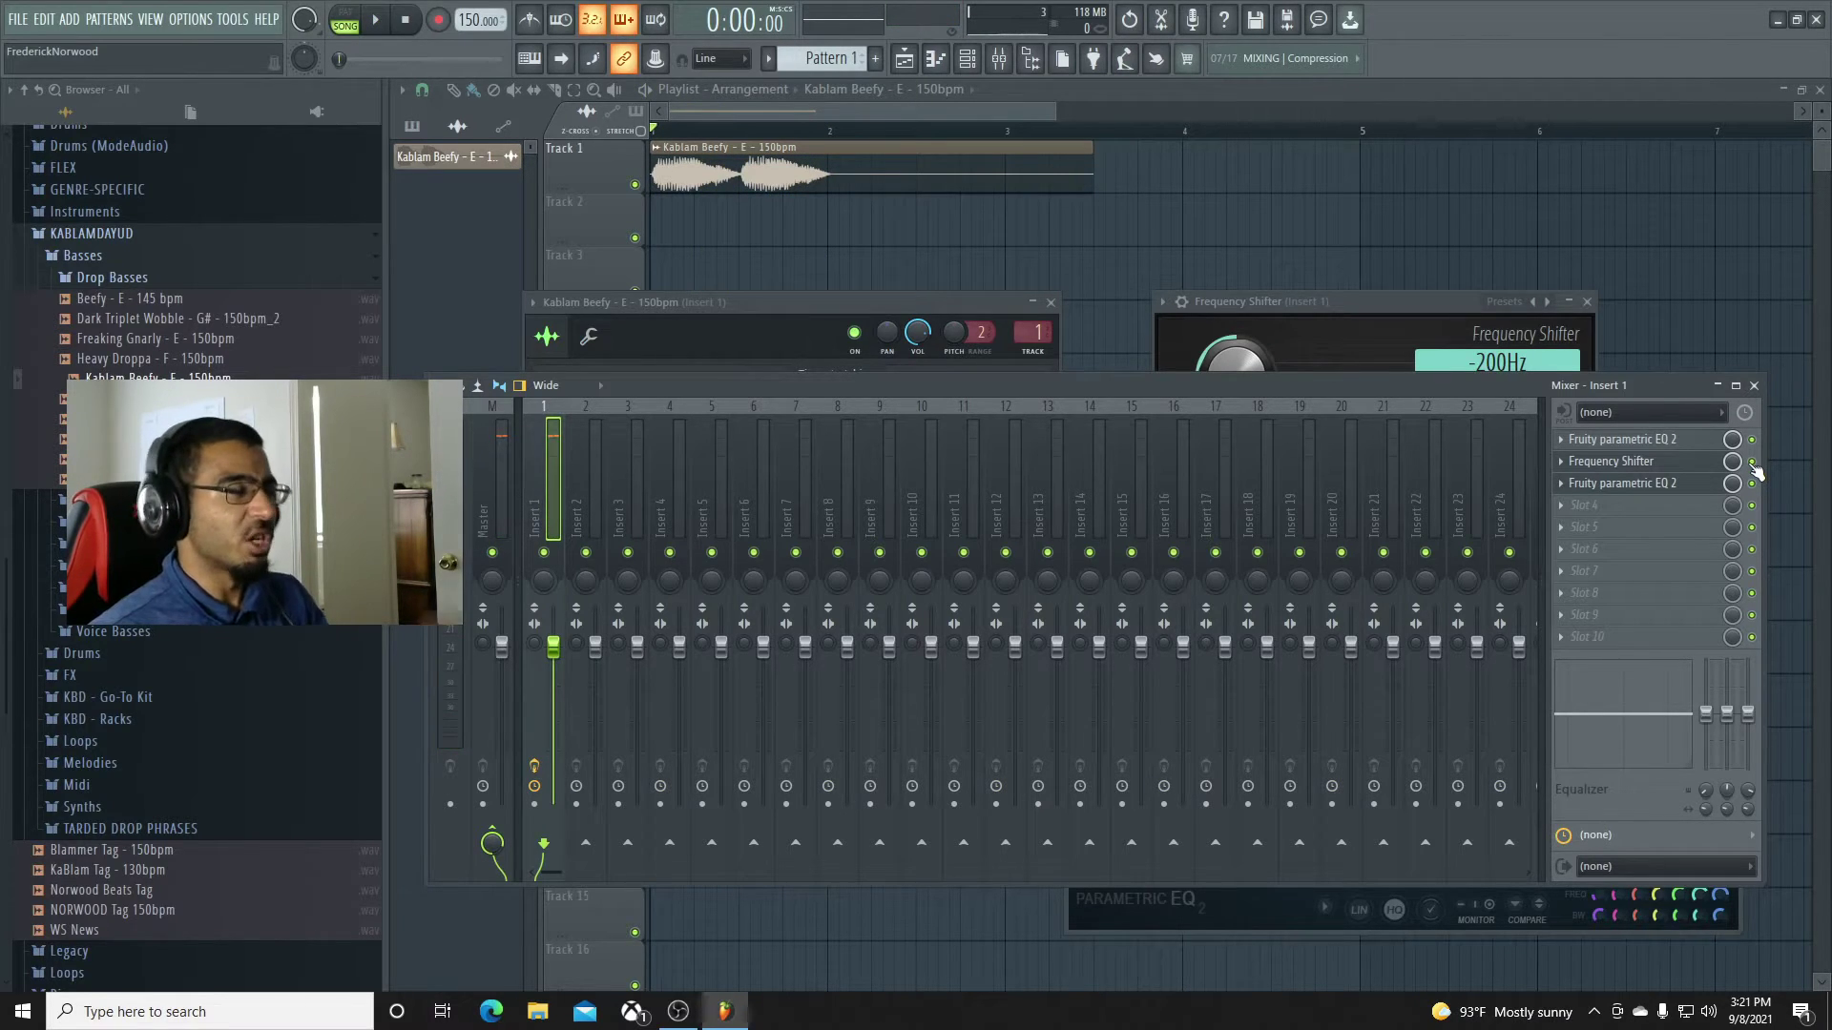
# Close the open plugin windows and remove the Kablam Beefy clip from Track 1.
pyautogui.click(1394, 305)
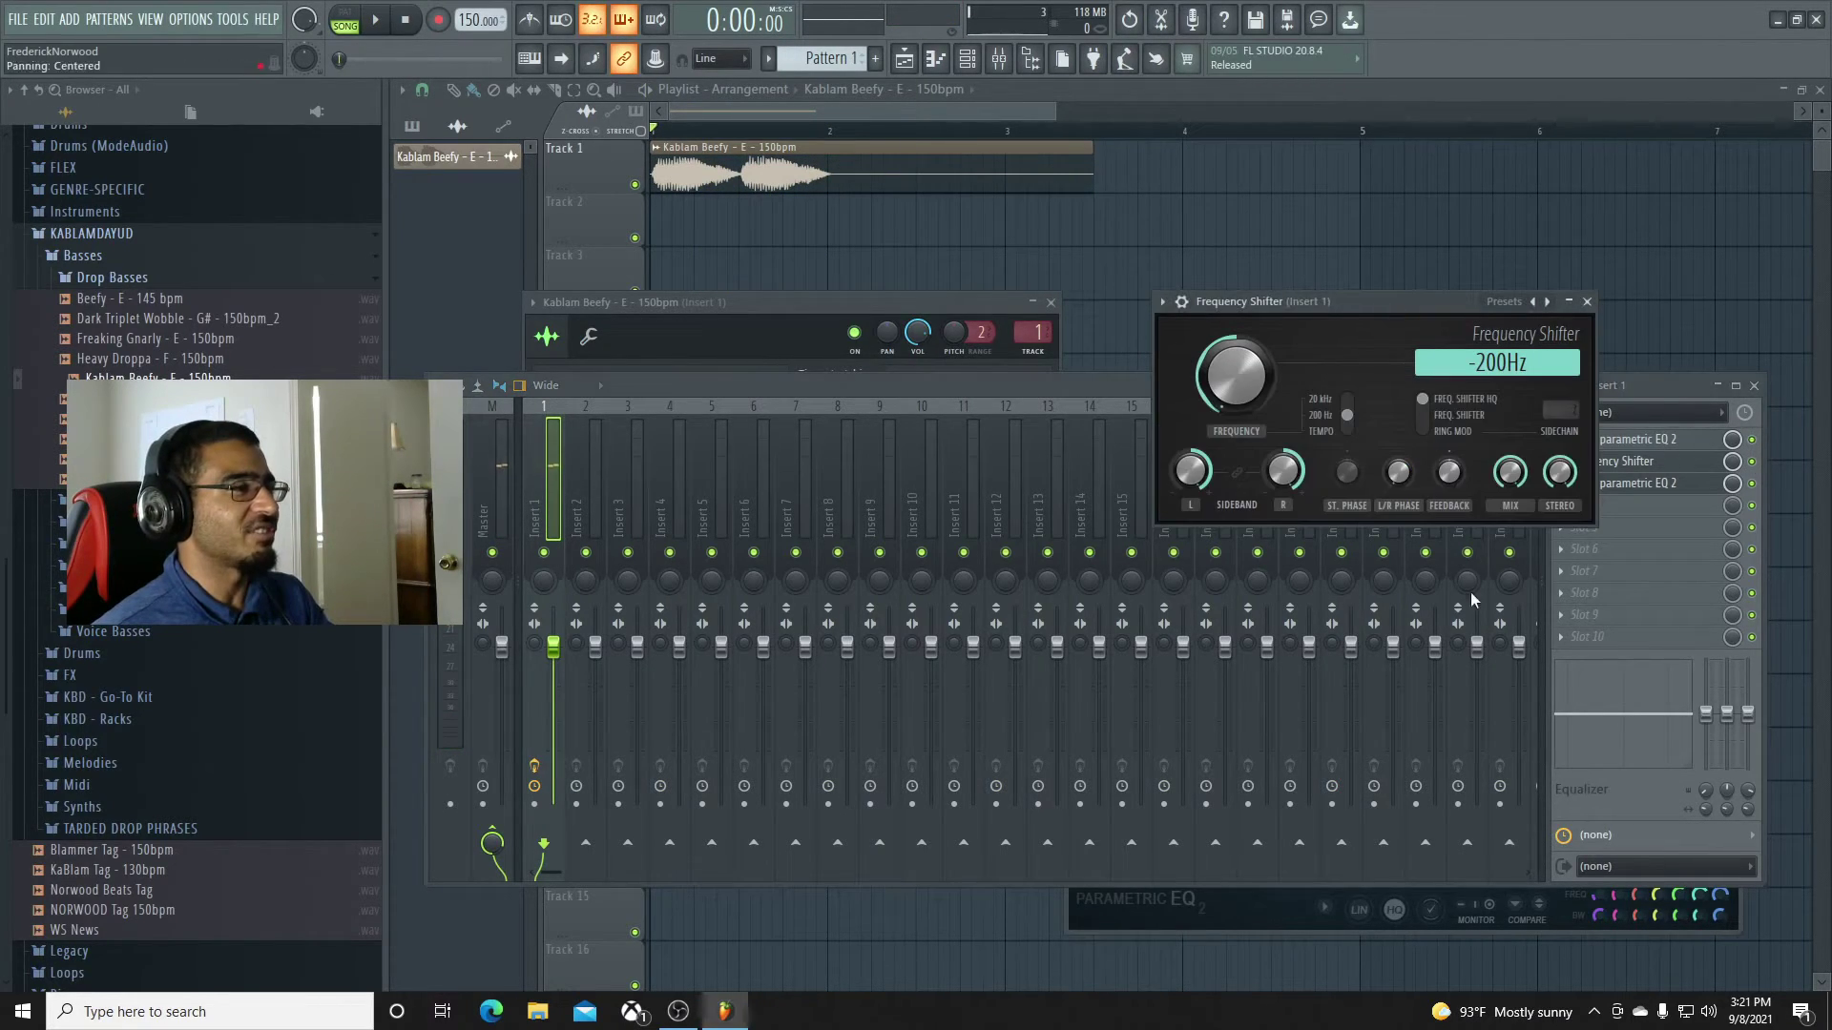
pyautogui.press('F12')
pyautogui.hotkey('ctrl', 'z')
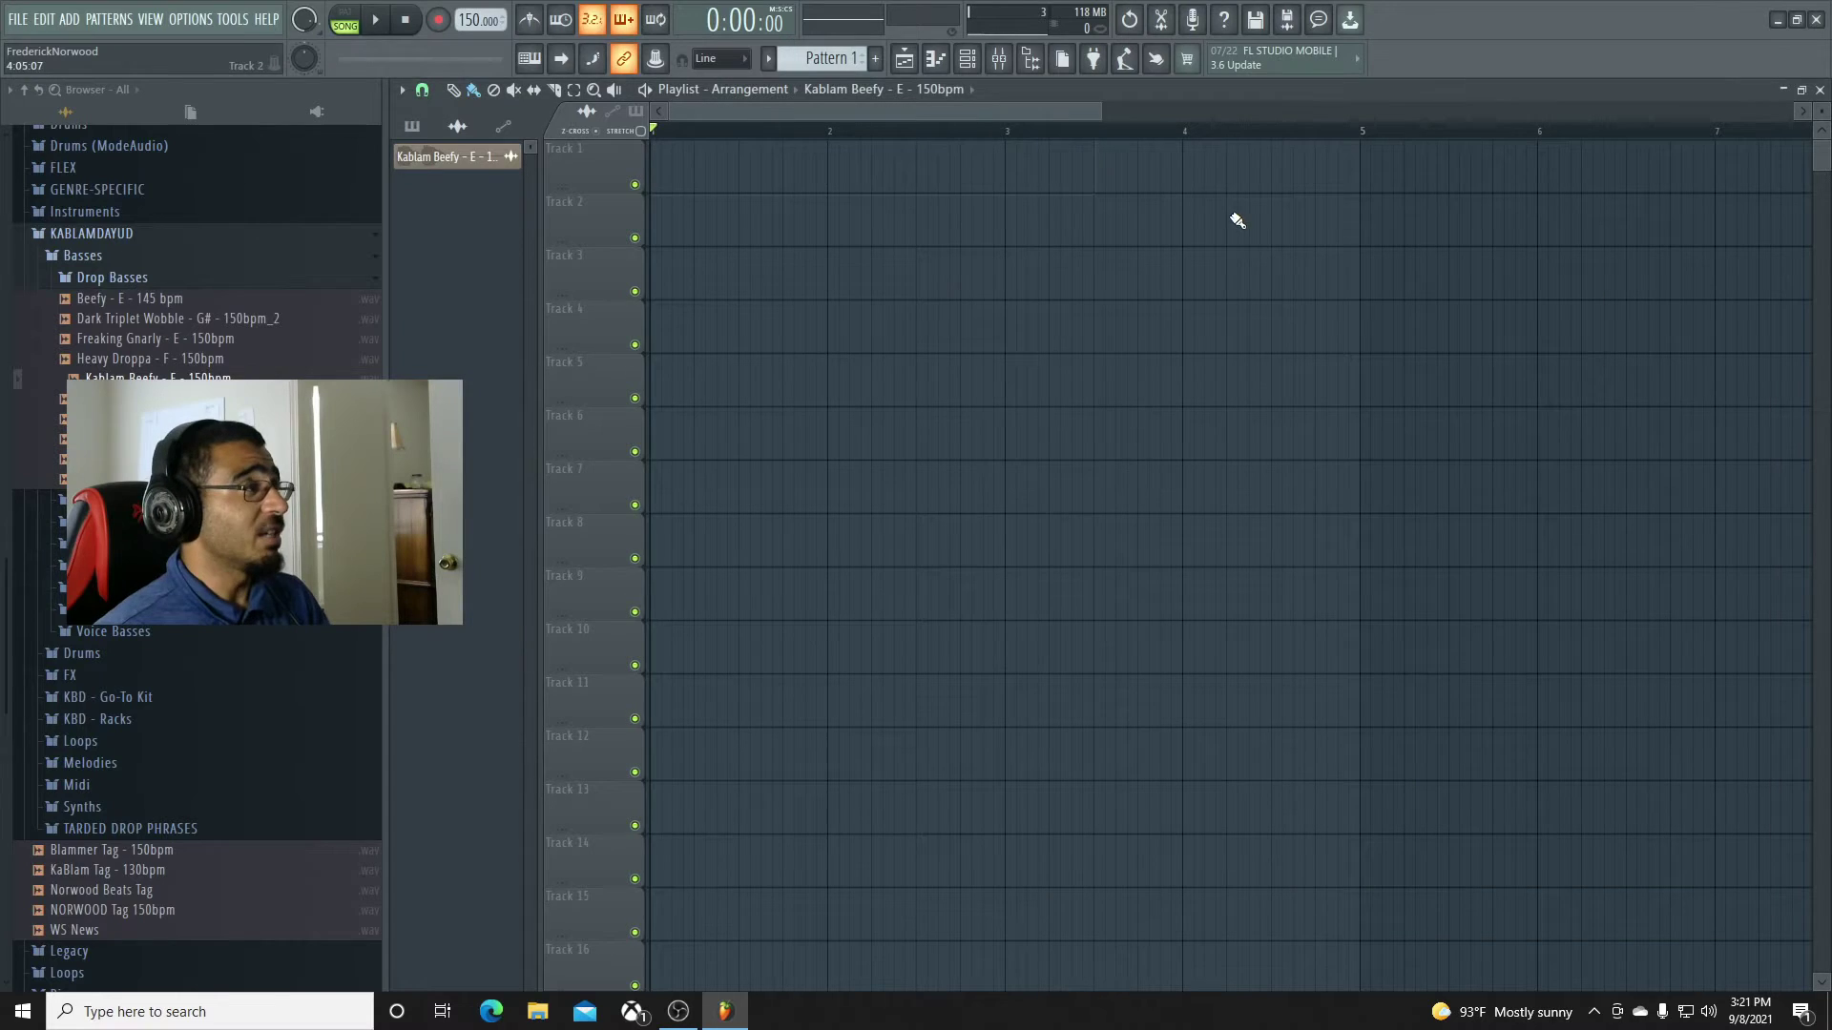
# Place the Seriously - F - 130bpm sample from the Rhythm Basses folder at the start of Track 1 and audition it.
pyautogui.click(1009, 65)
pyautogui.scroll(-3, 191, 572)
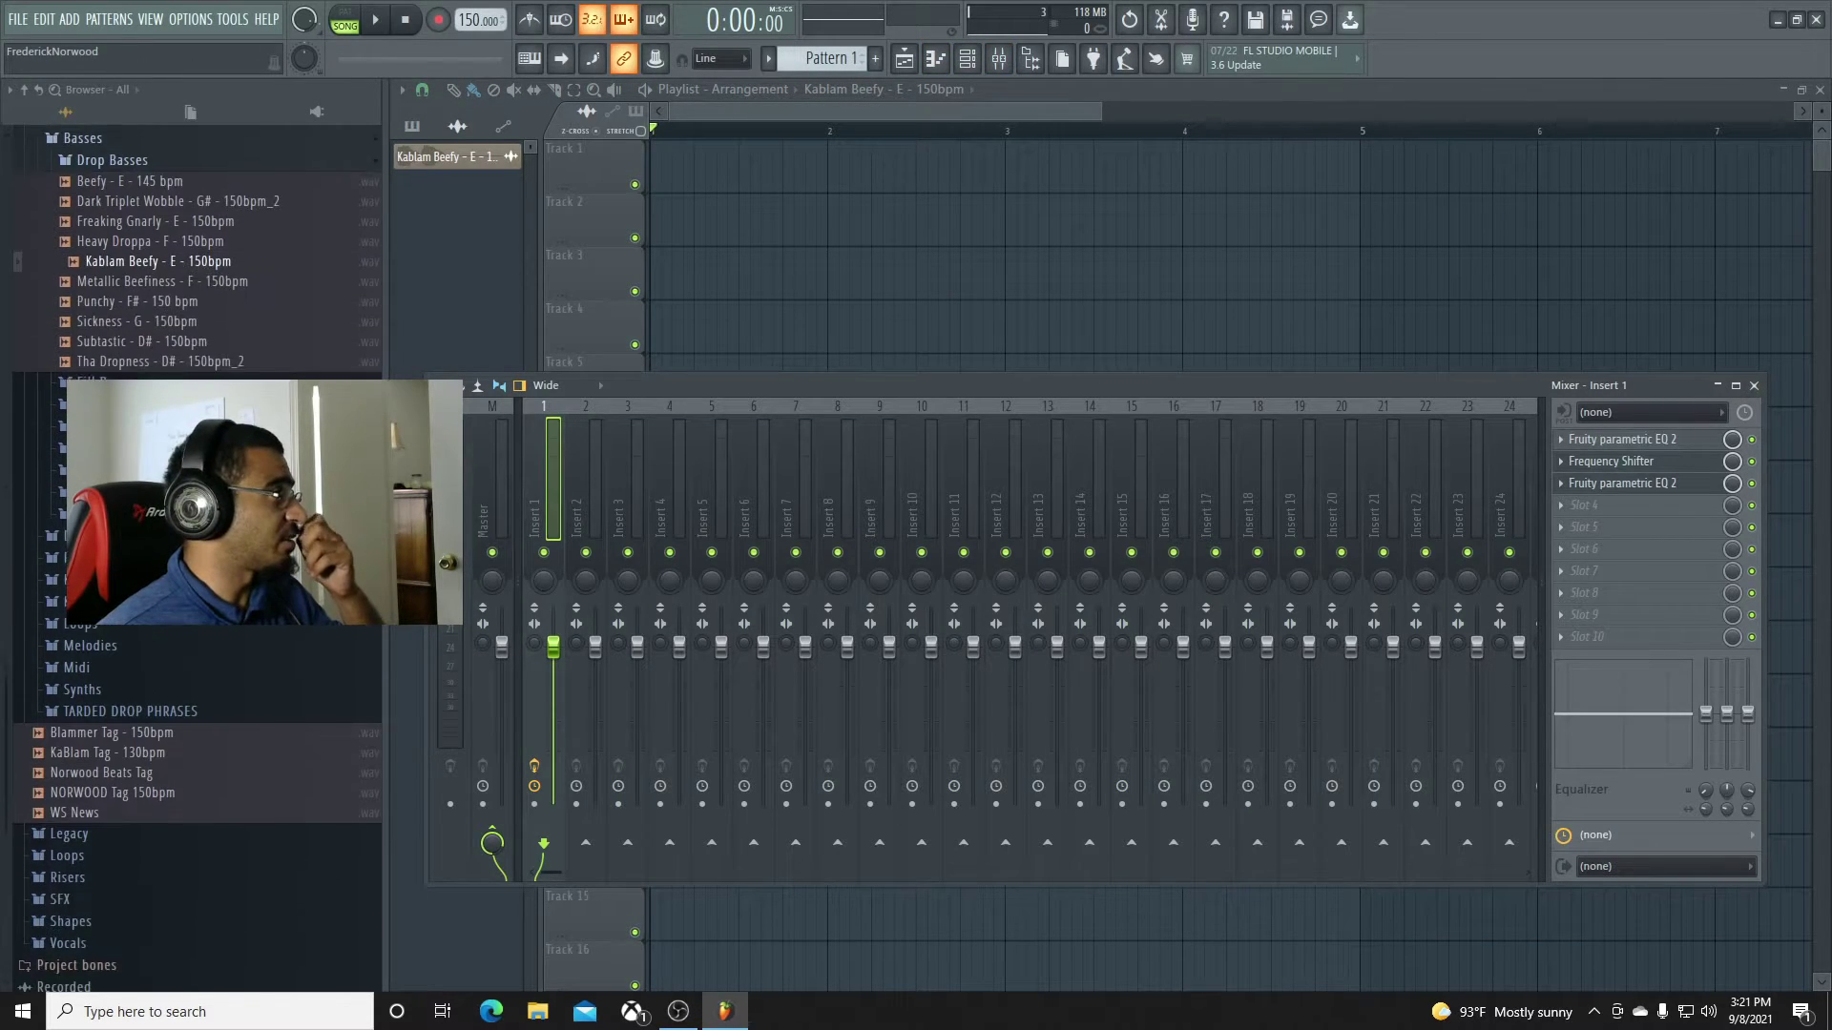
pyautogui.click(119, 467)
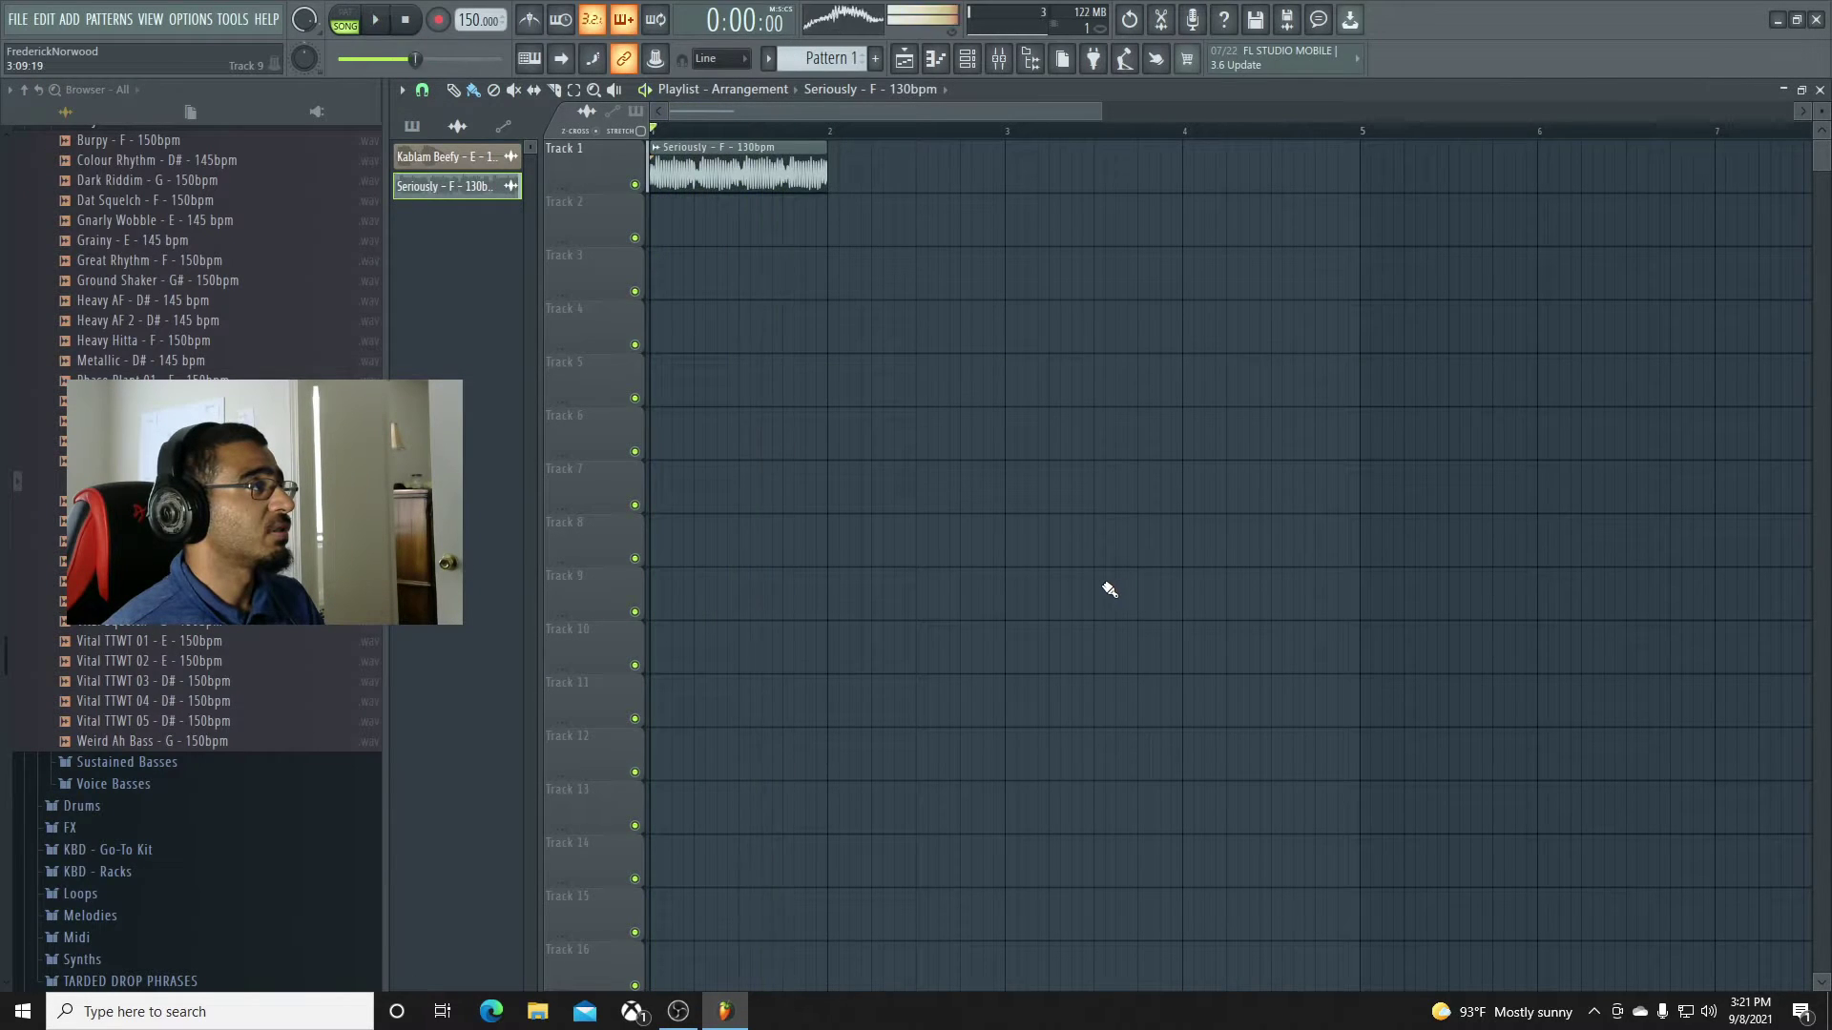
pyautogui.press('space')
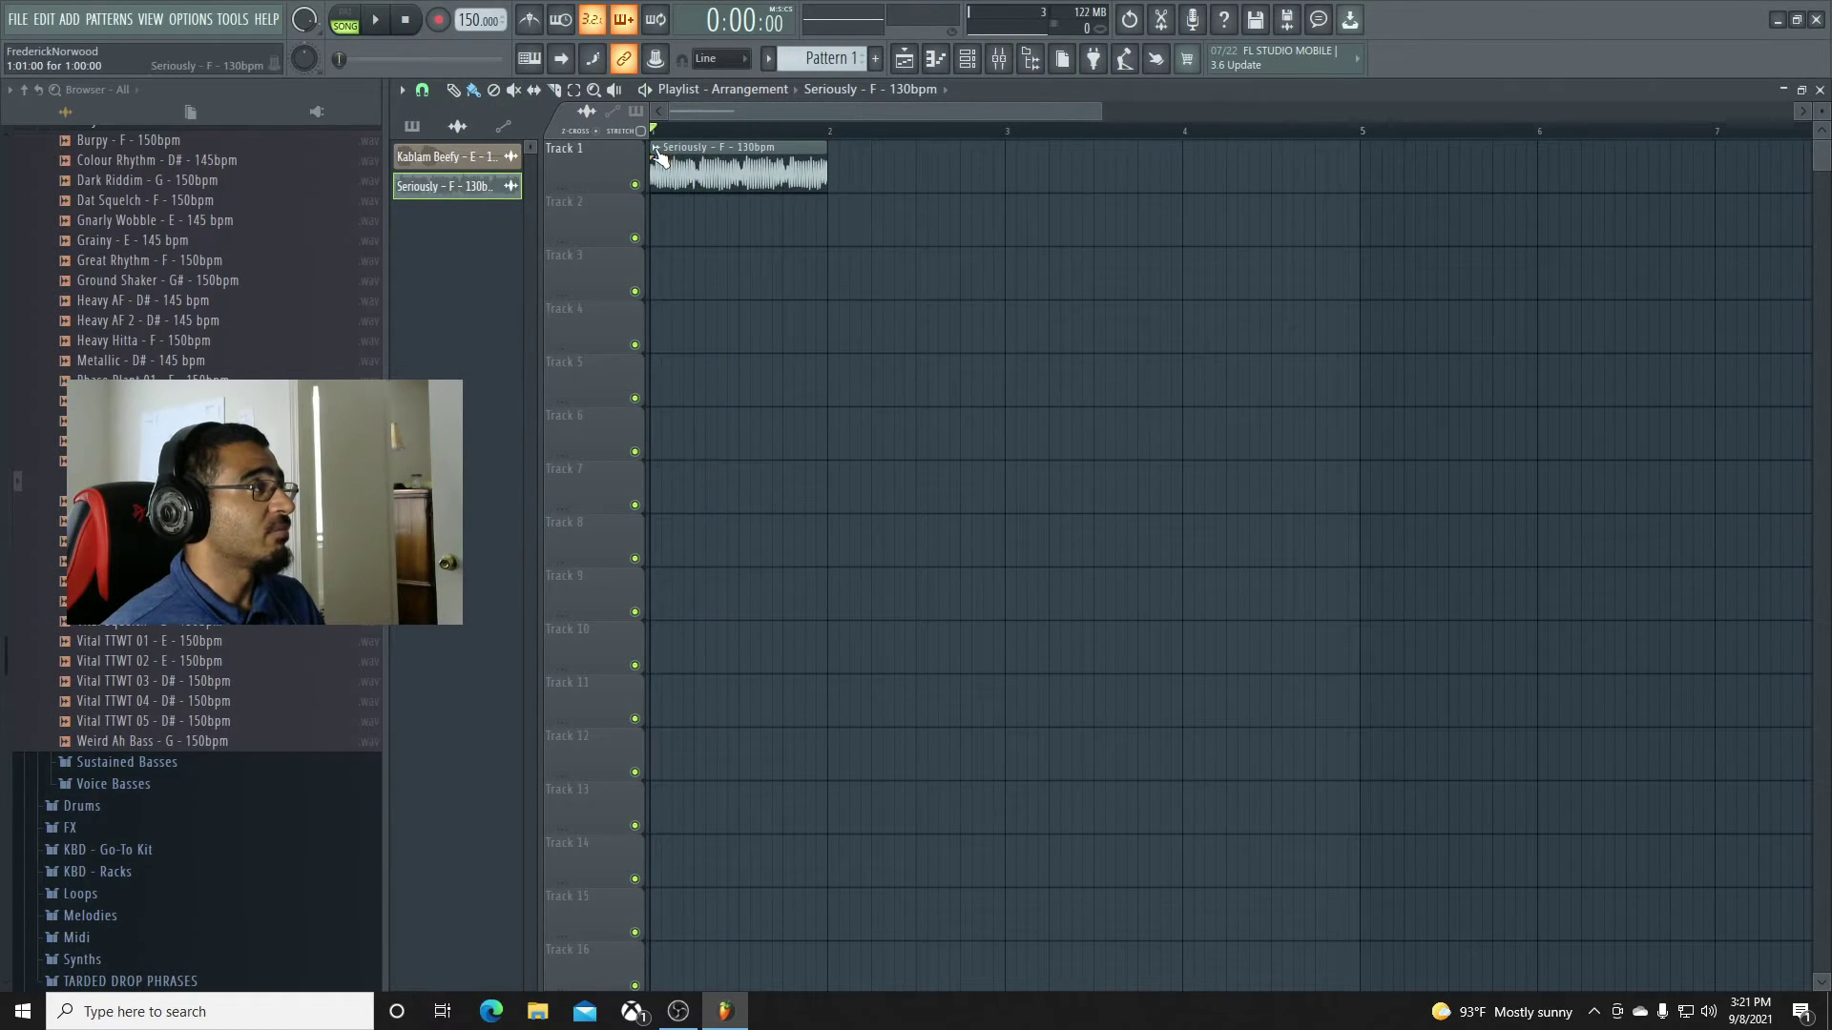
# Route the Seriously clip to mixer track 1 and show the mixer.
pyautogui.doubleClick(660, 162)
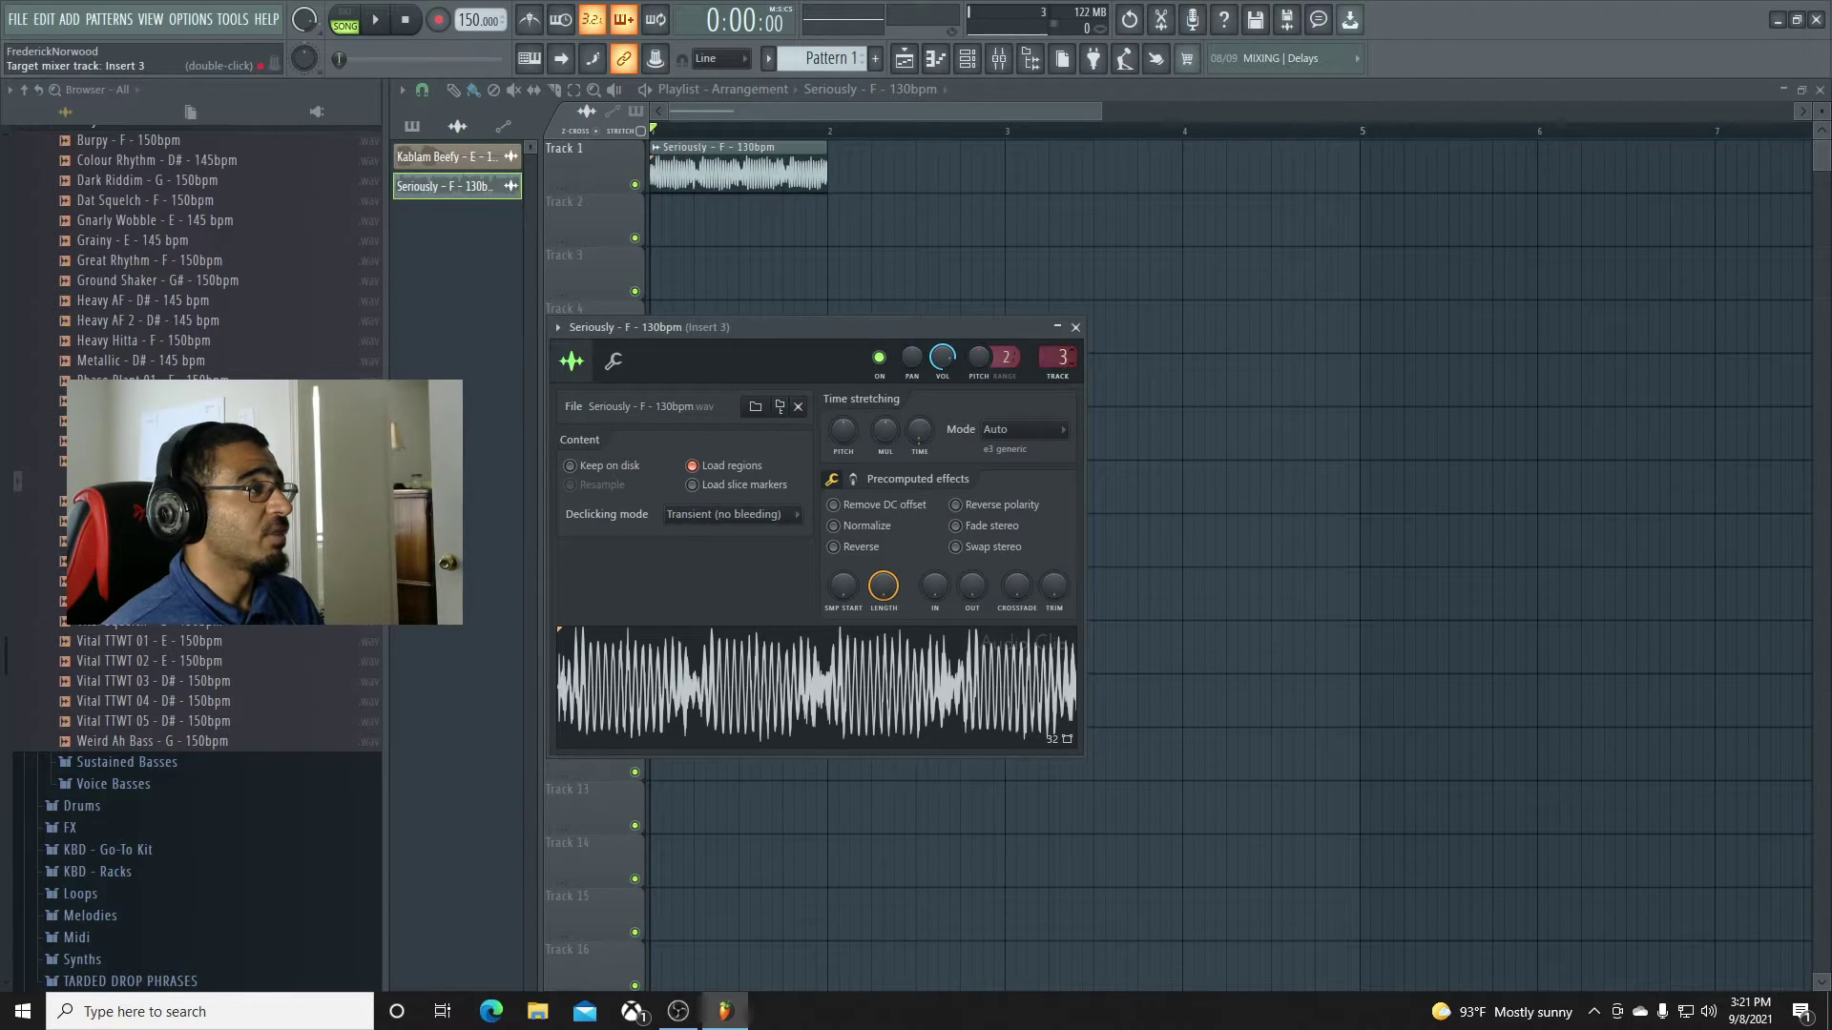
pyautogui.click(999, 58)
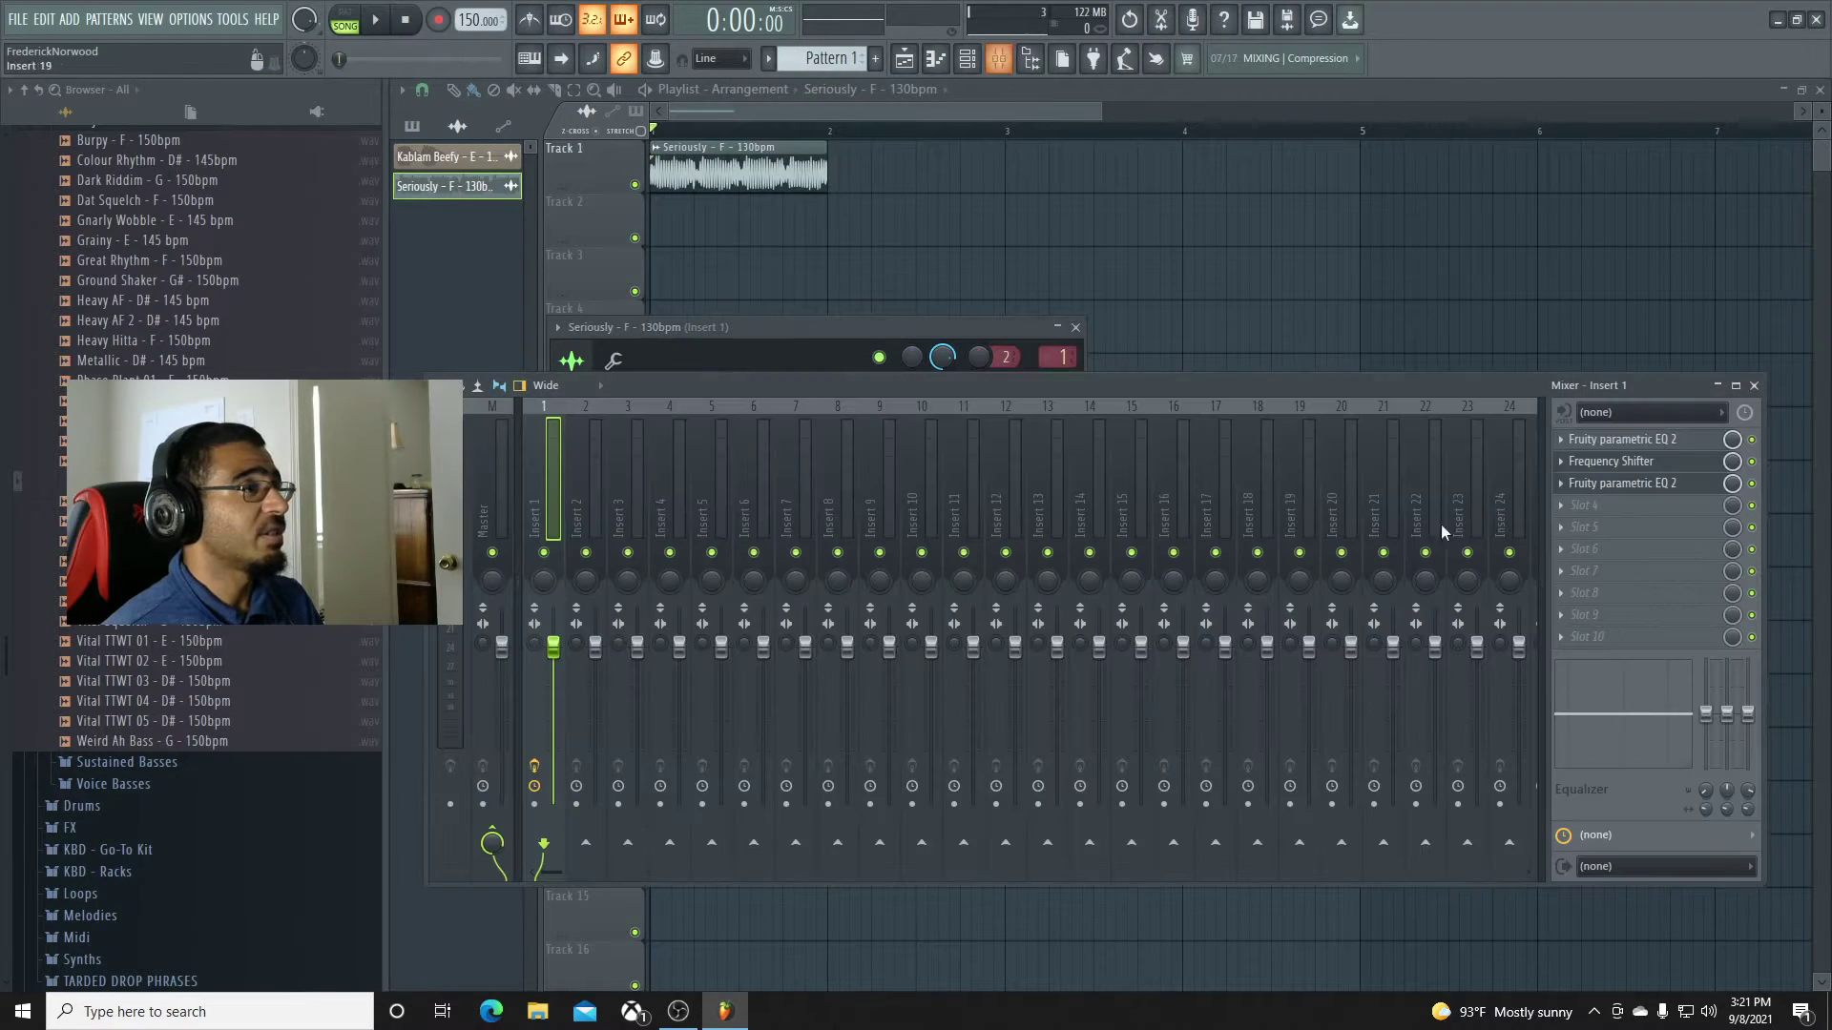
# Bypass the Frequency Shifter on Insert 1 and play the Seriously clip.
pyautogui.click(1753, 462)
pyautogui.press('space')
pyautogui.press('space')
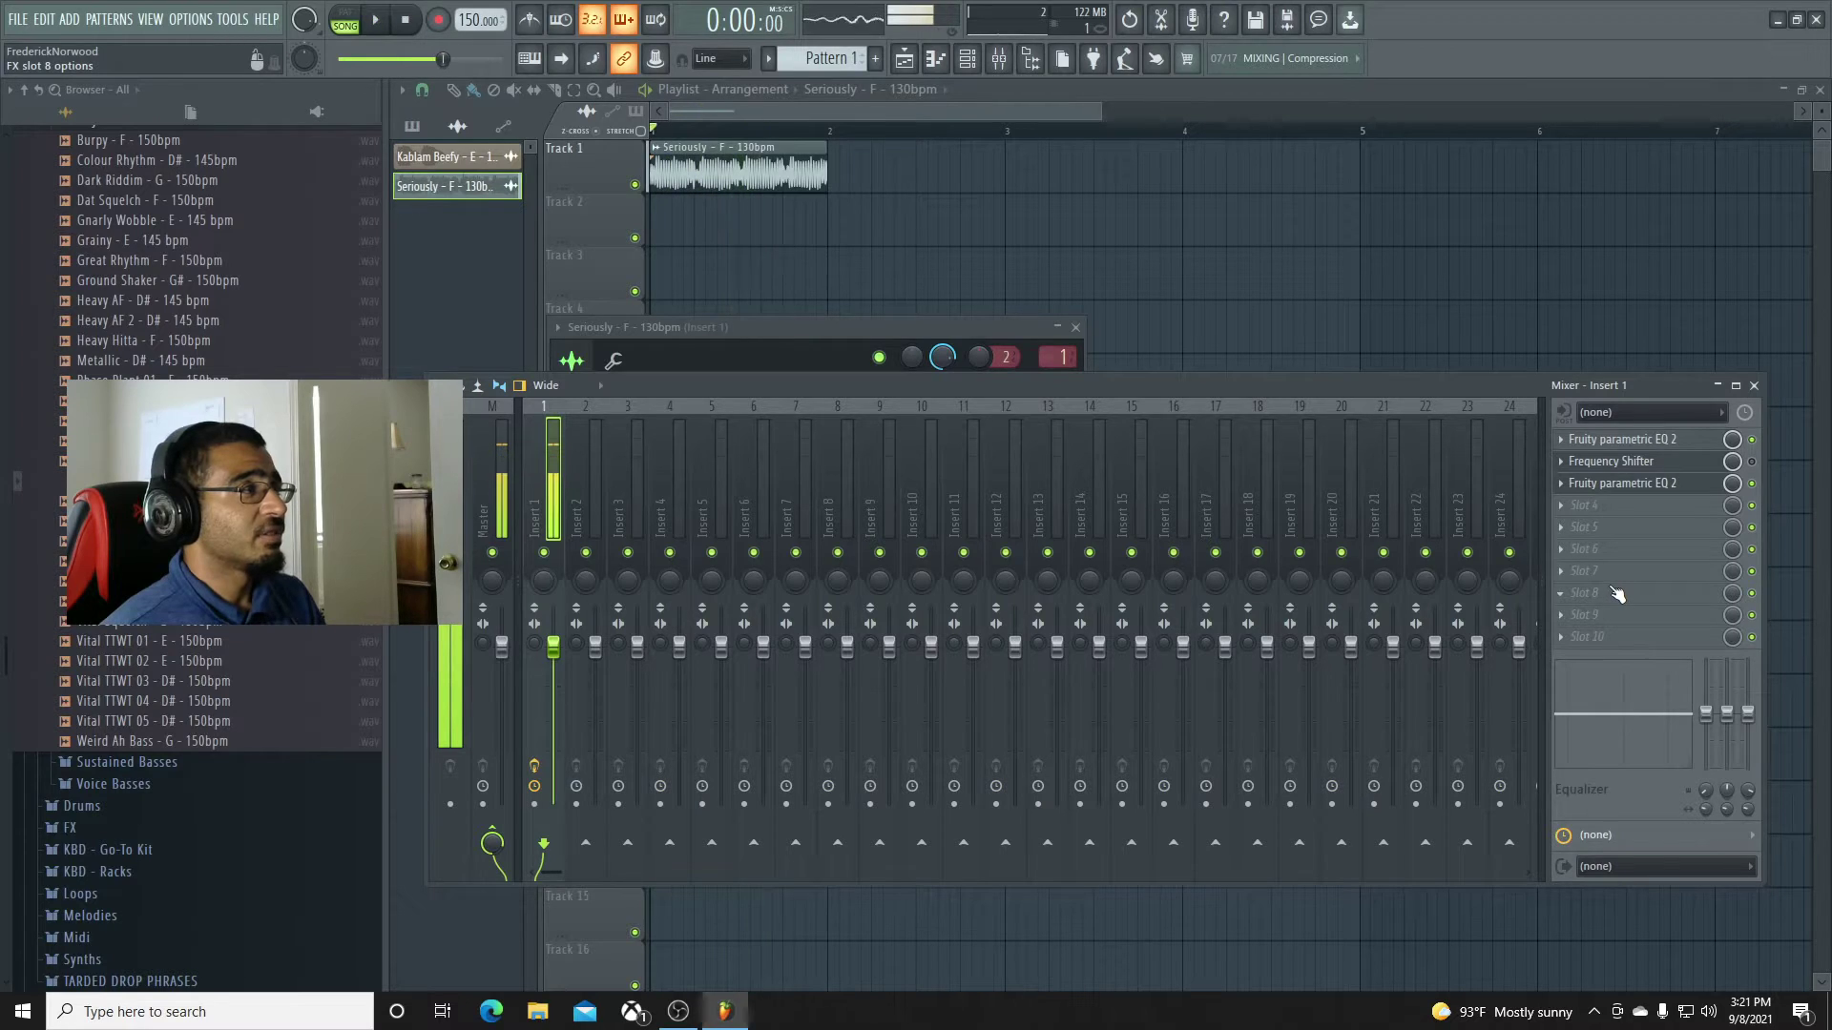
# Reset the Frequency Shifter's frequency to 0.00 Hz, play the clip and re-enable the effect.
pyautogui.click(1629, 464)
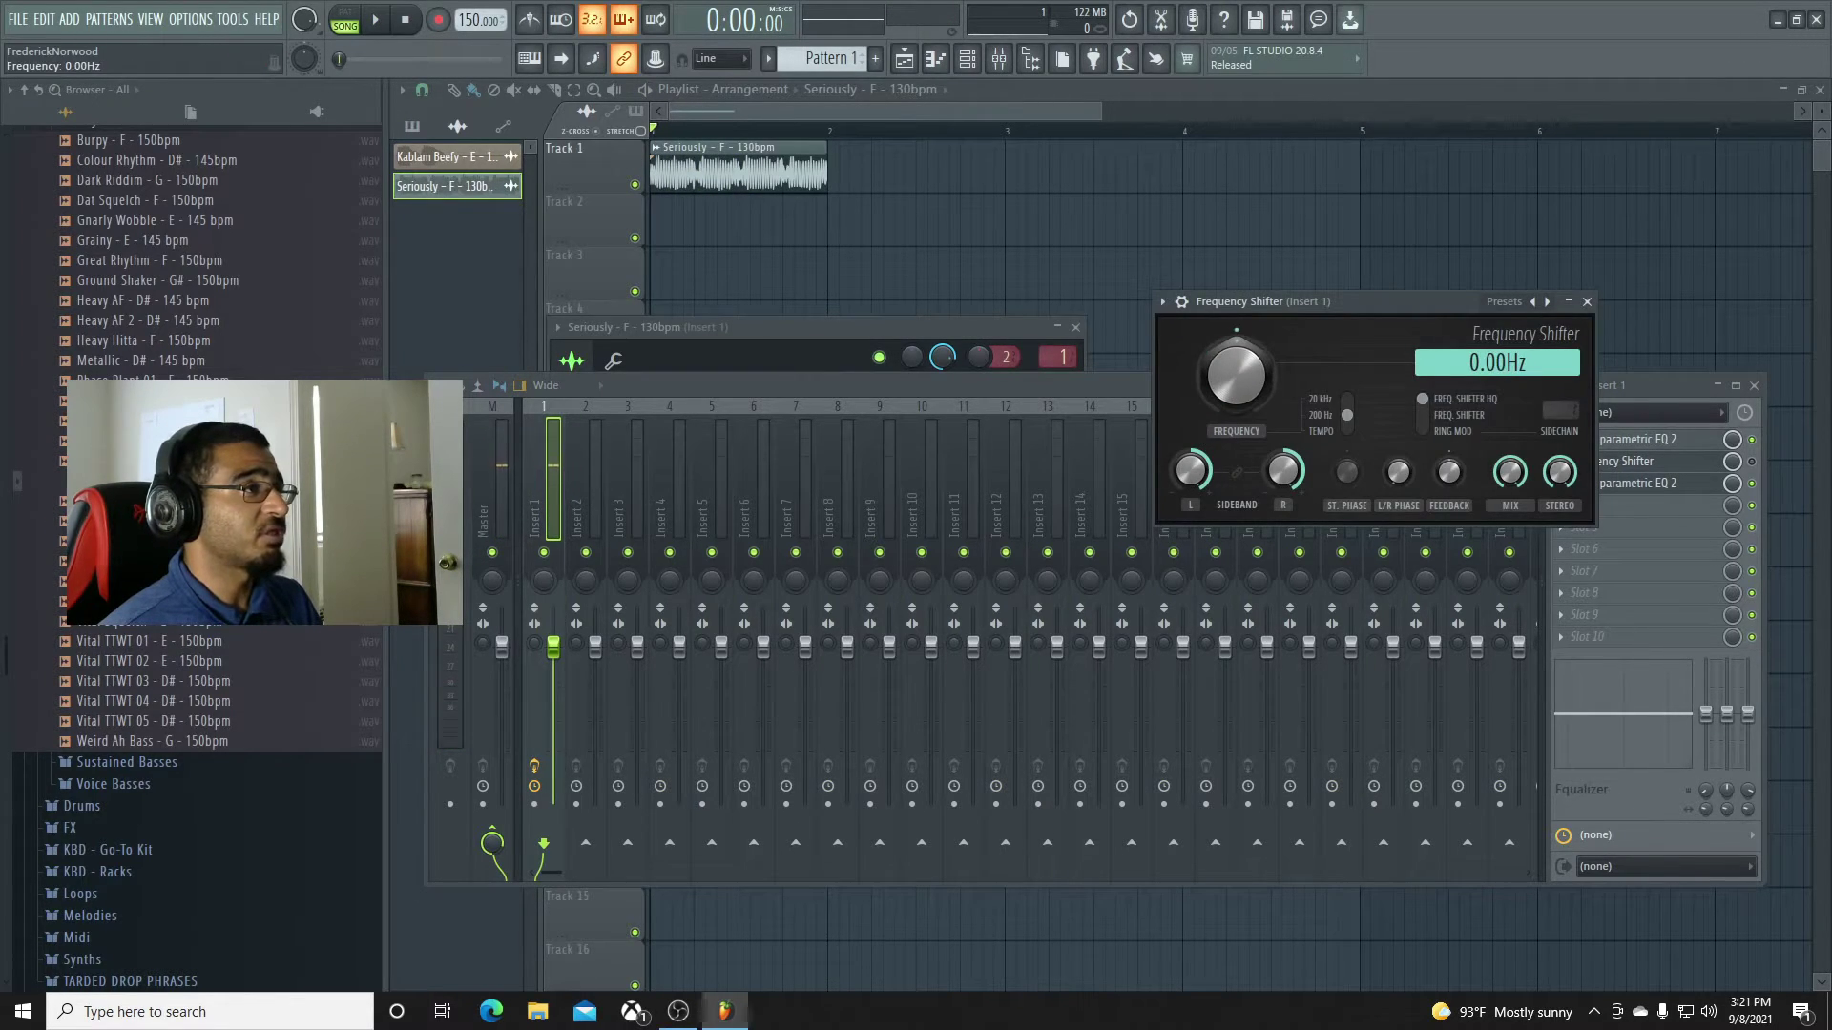
pyautogui.click(1677, 465)
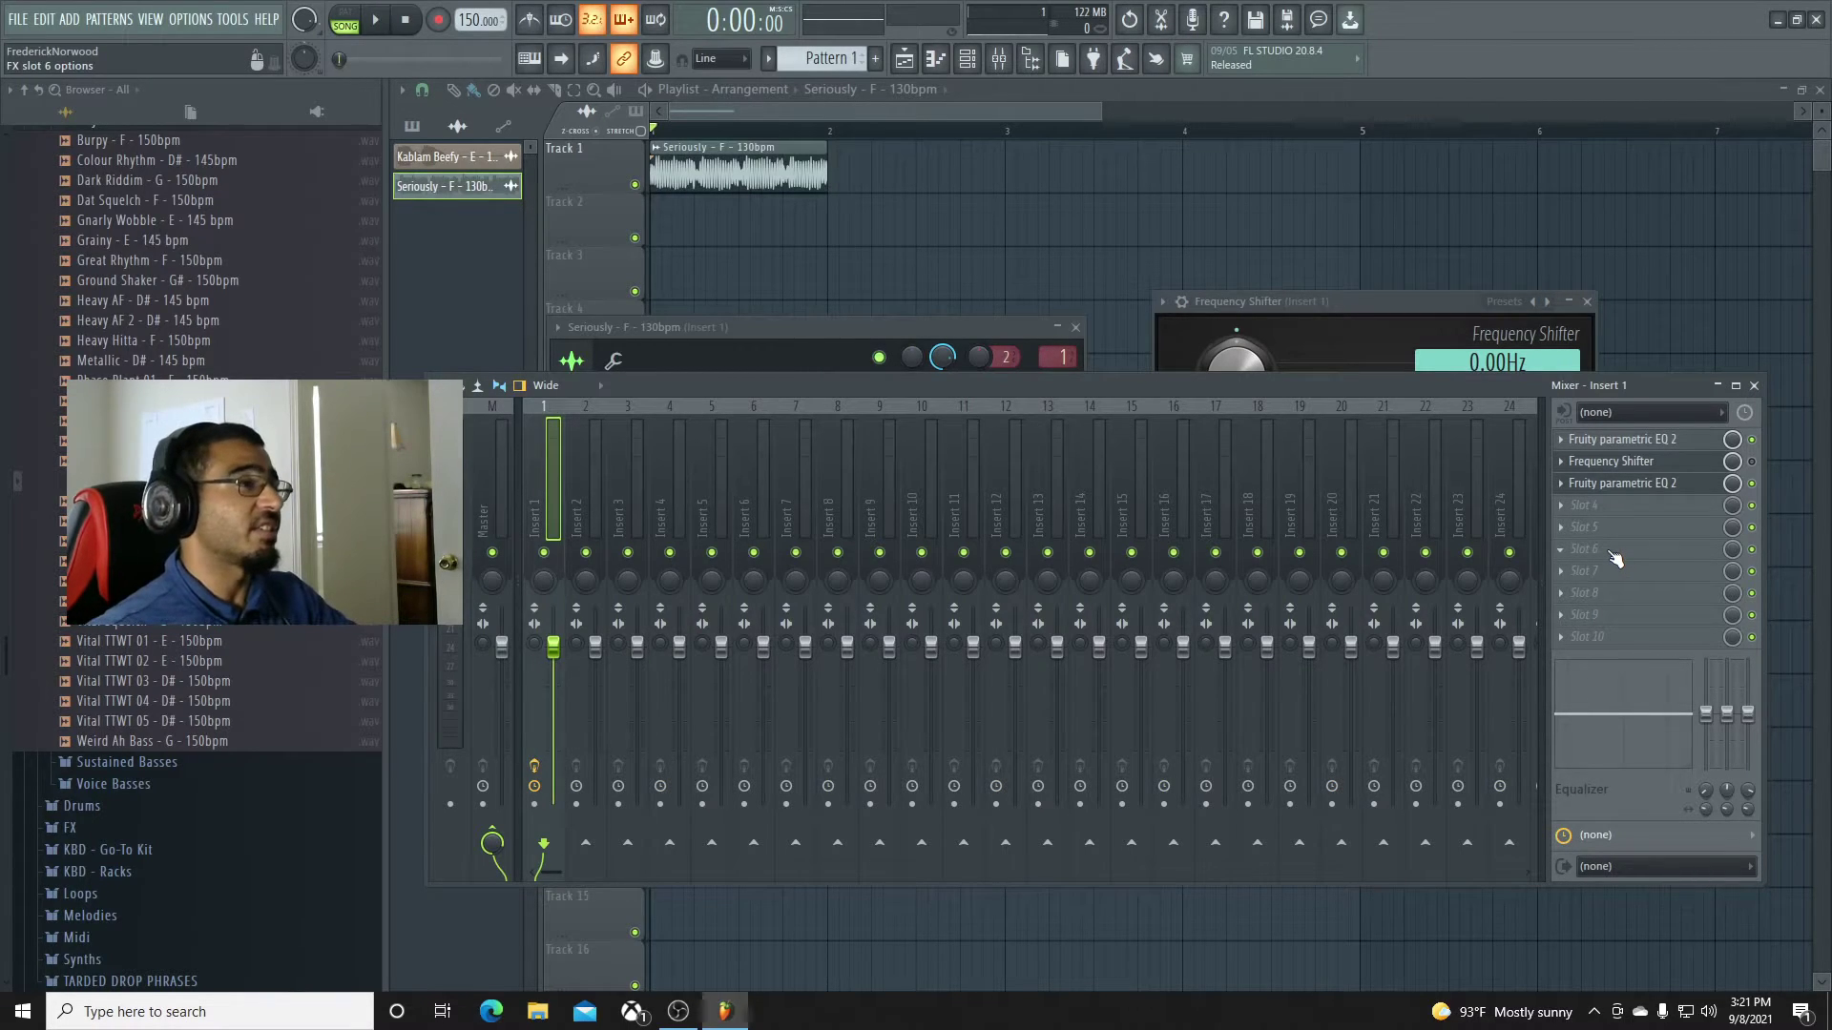
pyautogui.press('space')
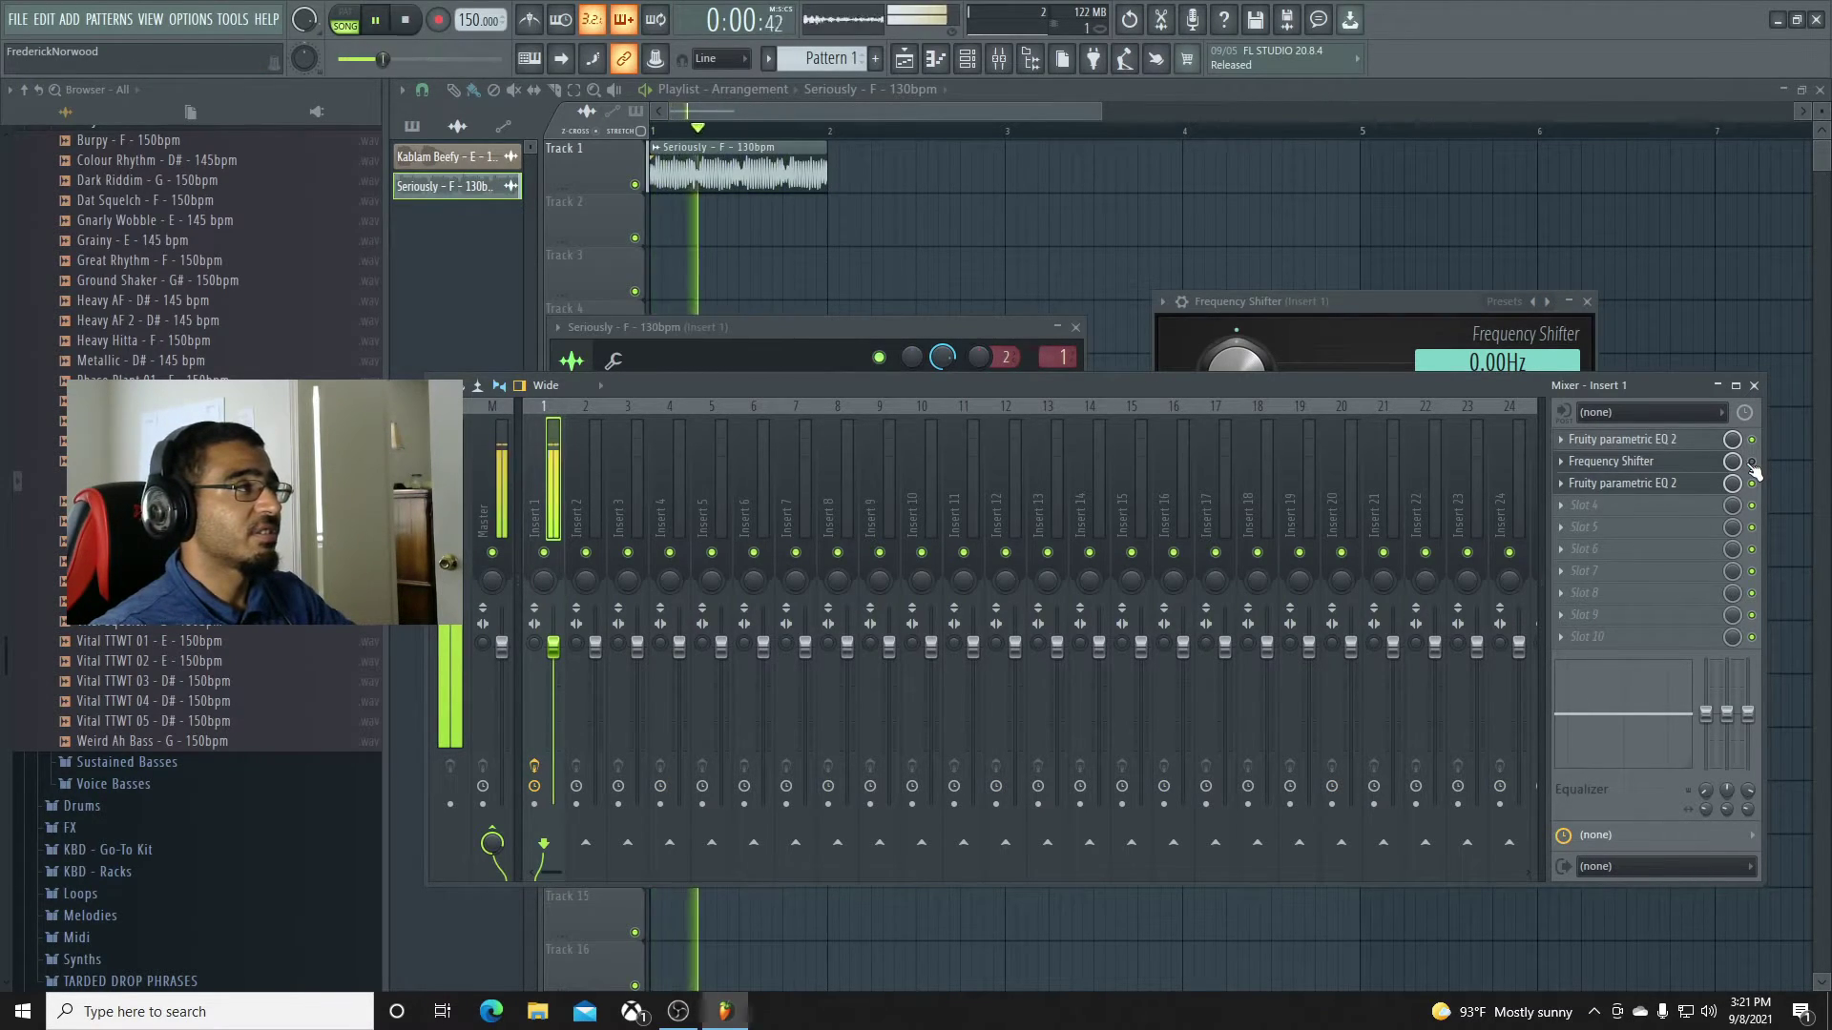
pyautogui.press('space')
pyautogui.click(1674, 462)
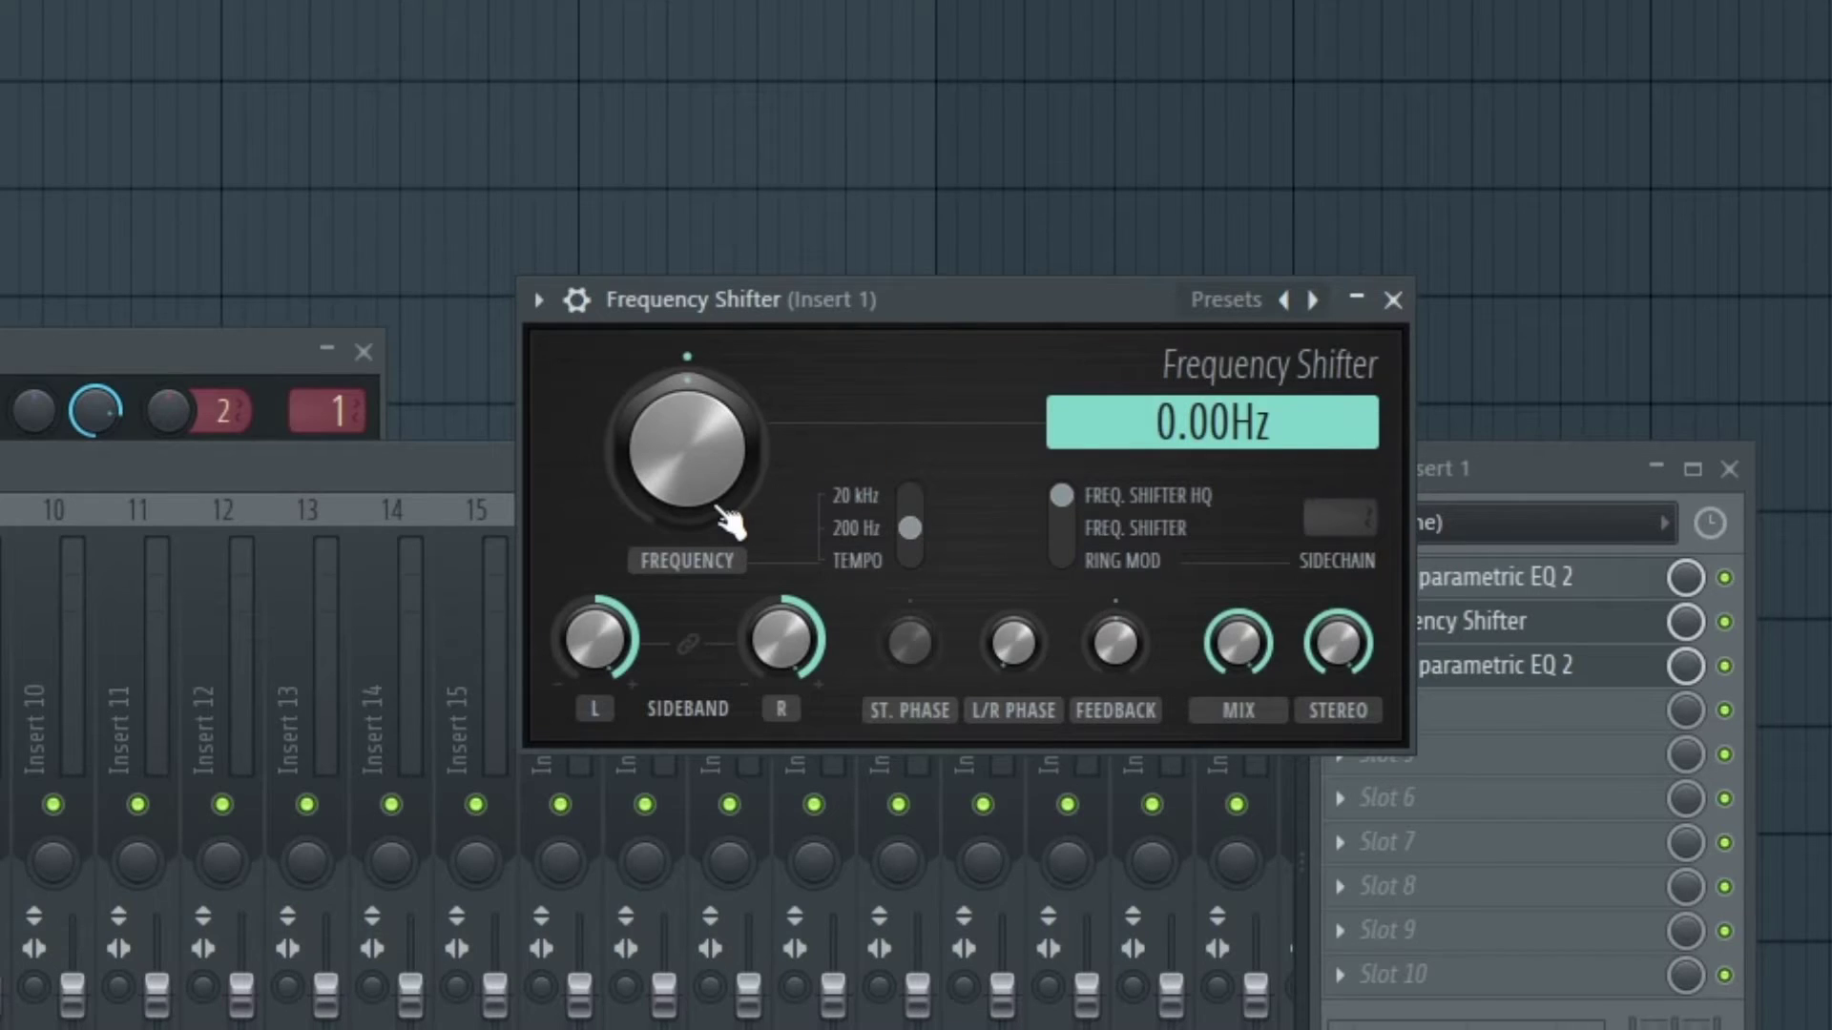
# Lower the Frequency Shifter's frequency to -1.21 Hz, then switch to the 20 kHz range and lower it to -247 Hz.
pyautogui.moveTo(725, 523); pyautogui.dragTo(726, 501)
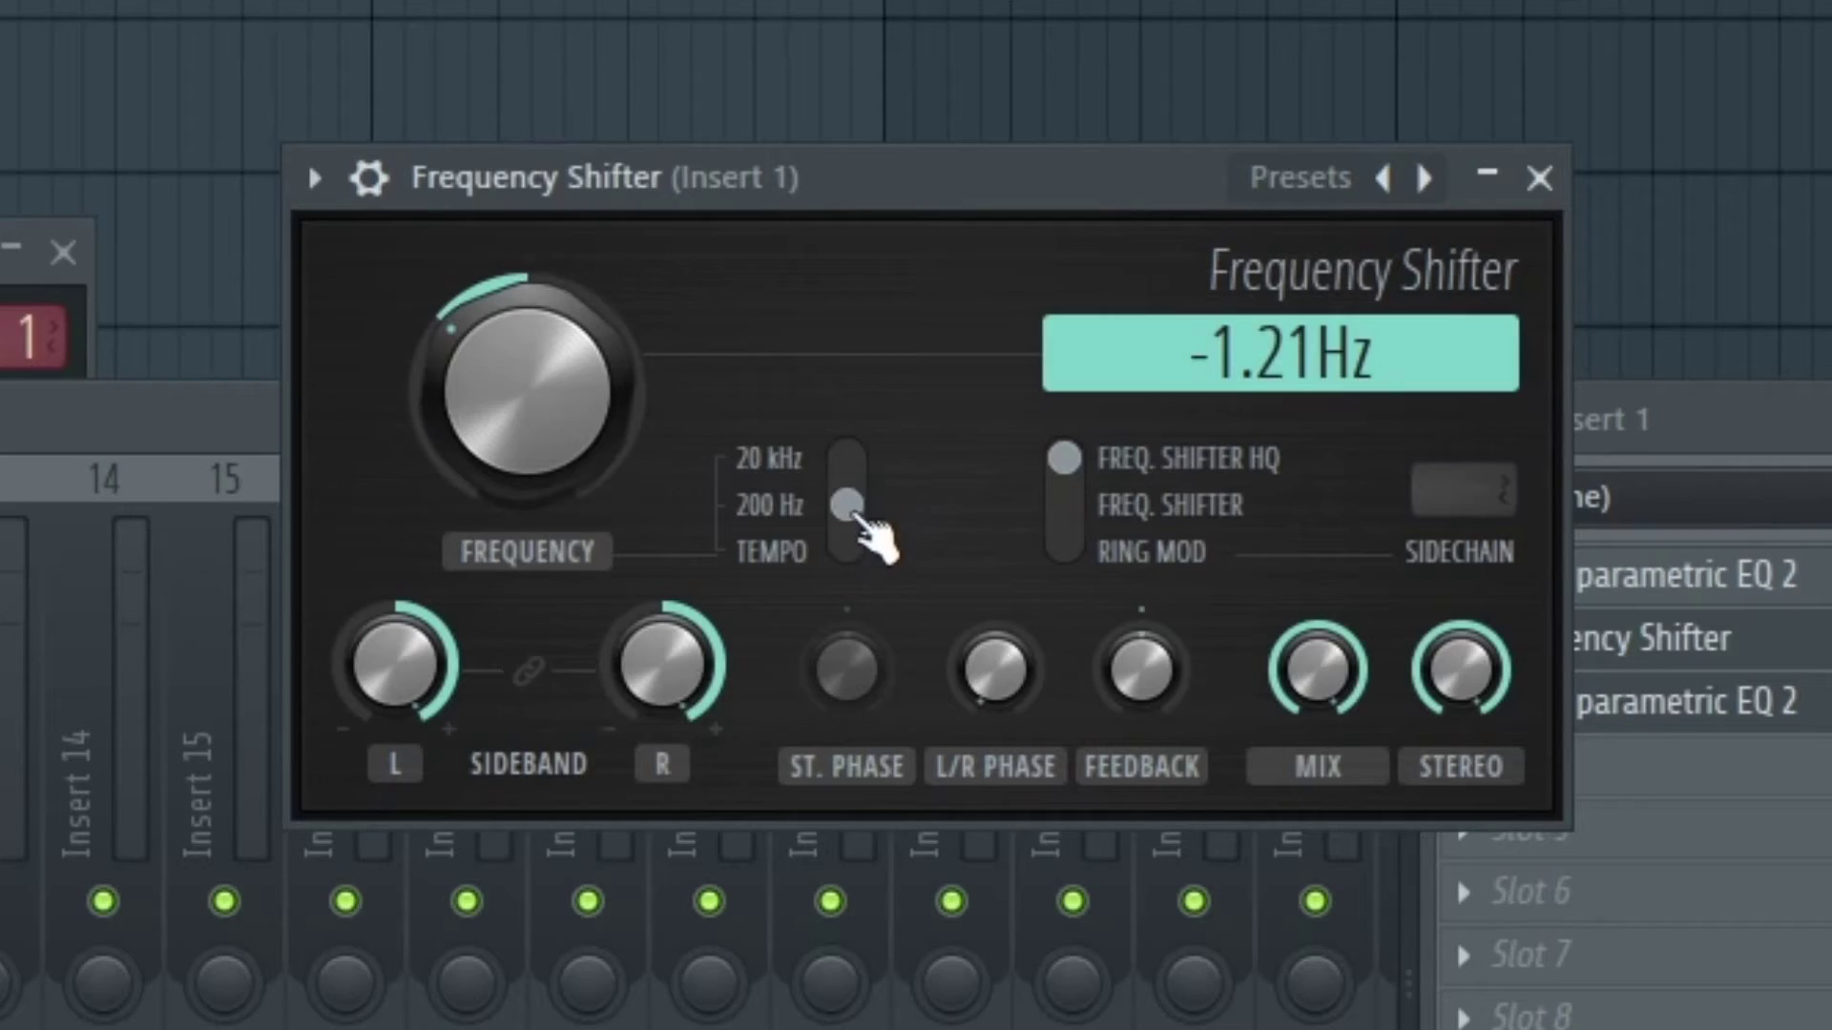
pyautogui.click(848, 500)
pyautogui.moveTo(527, 392)
pyautogui.mouseDown()
pyautogui.moveTo(527, 354)
pyautogui.moveTo(527, 383)
pyautogui.mouseUp()
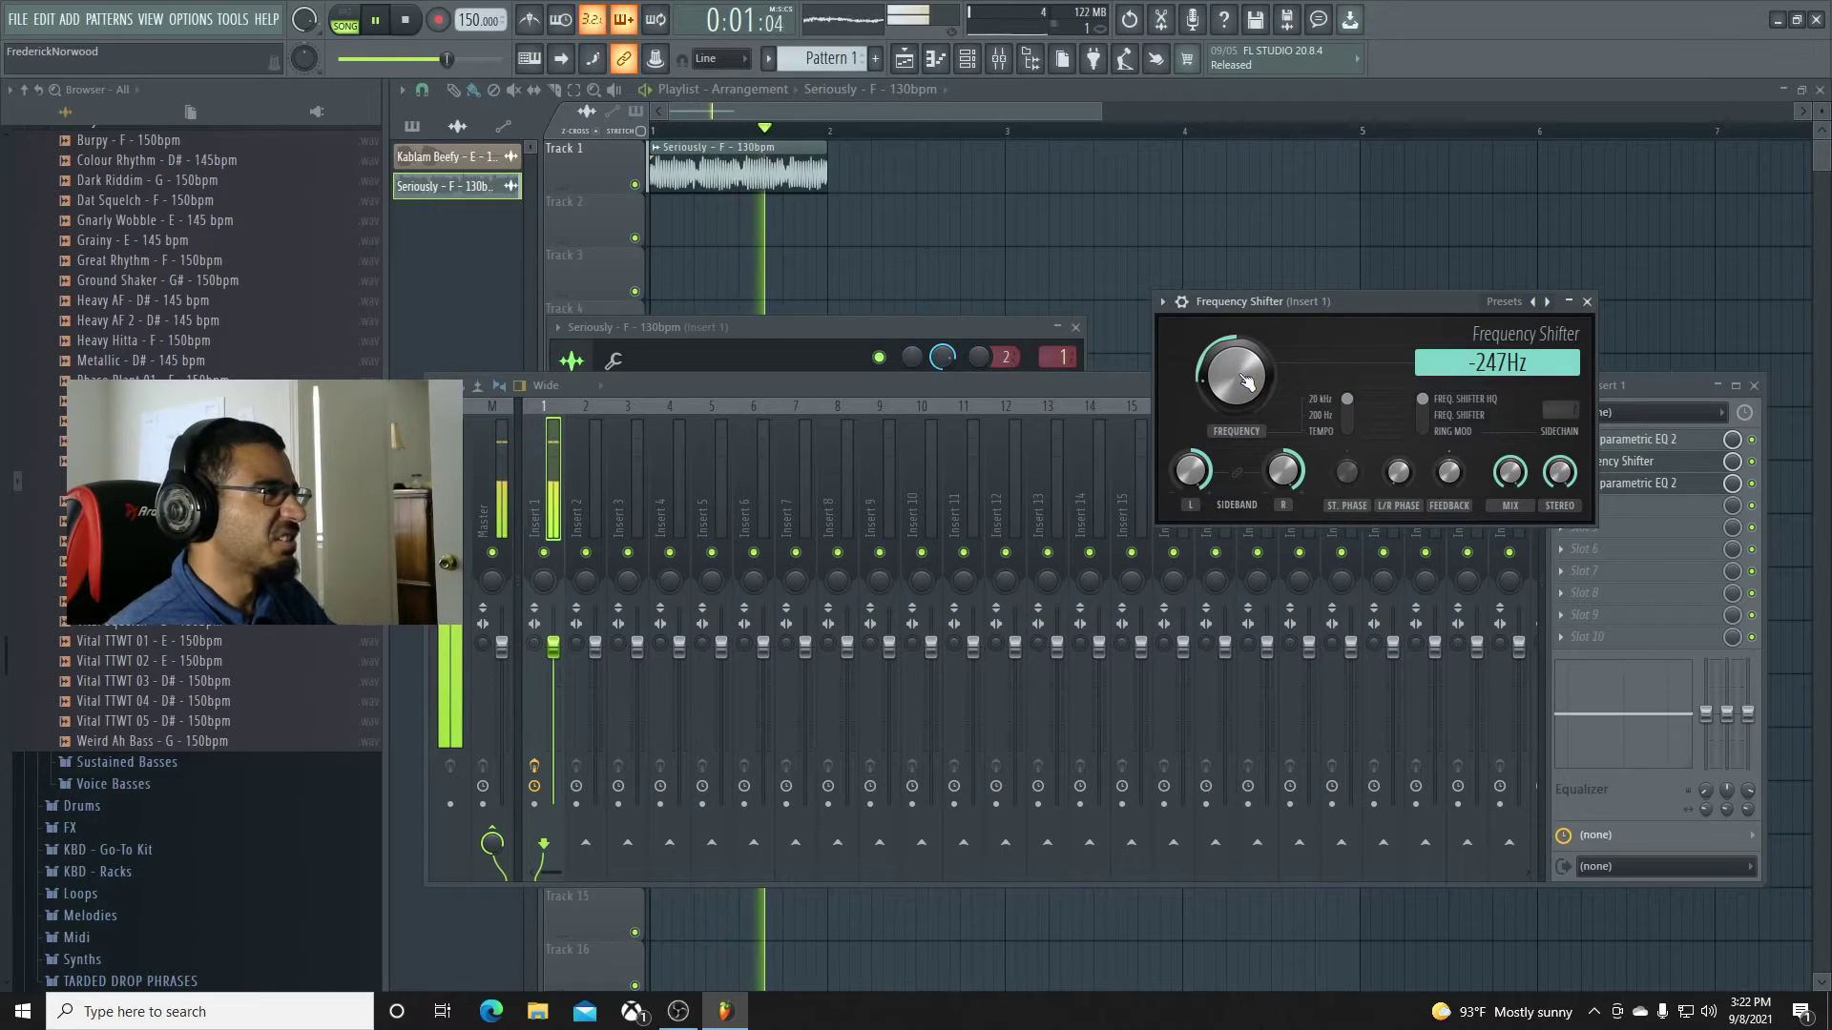
pyautogui.press('space')
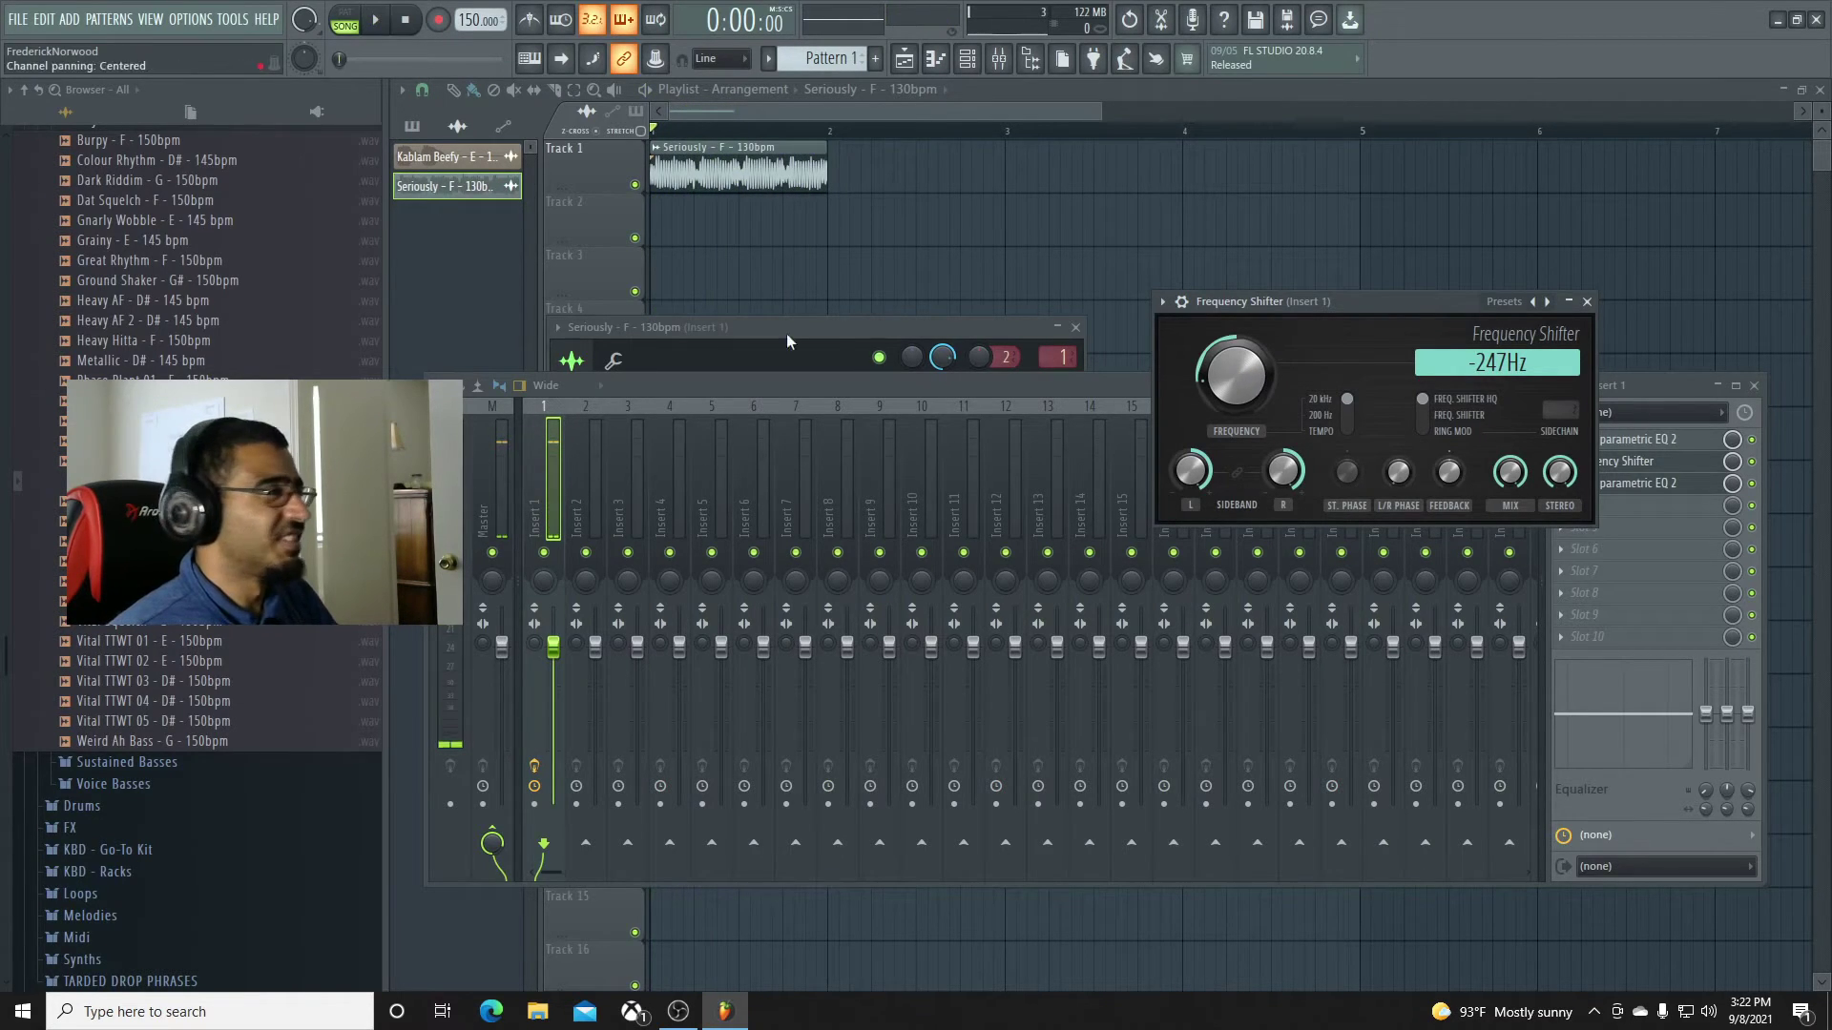
# Close the open plugin windows and delete the Seriously clip from Track 1.
pyautogui.press('F12')
pyautogui.rightClick(748, 176)
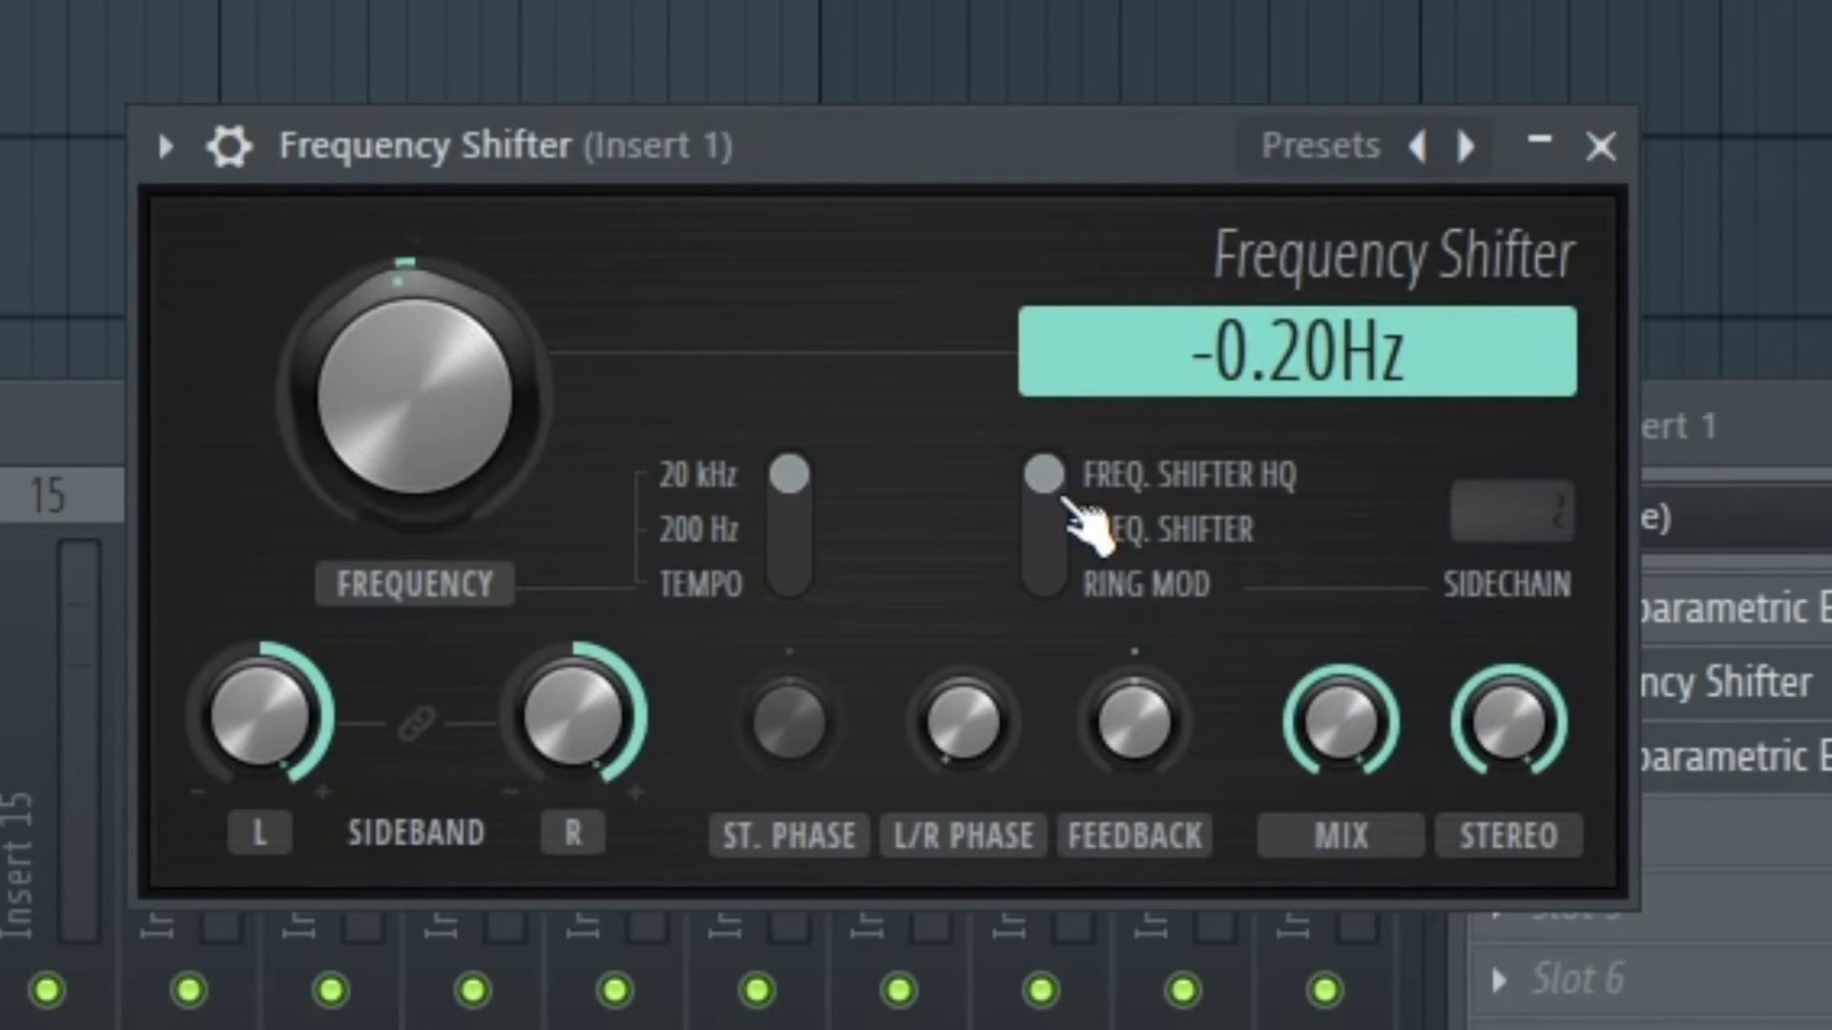
# Set the plugin's mode to Freq. Shifter and its range to 200 Hz, and lower the frequency to -200 Hz during playback.
pyautogui.click(1068, 505)
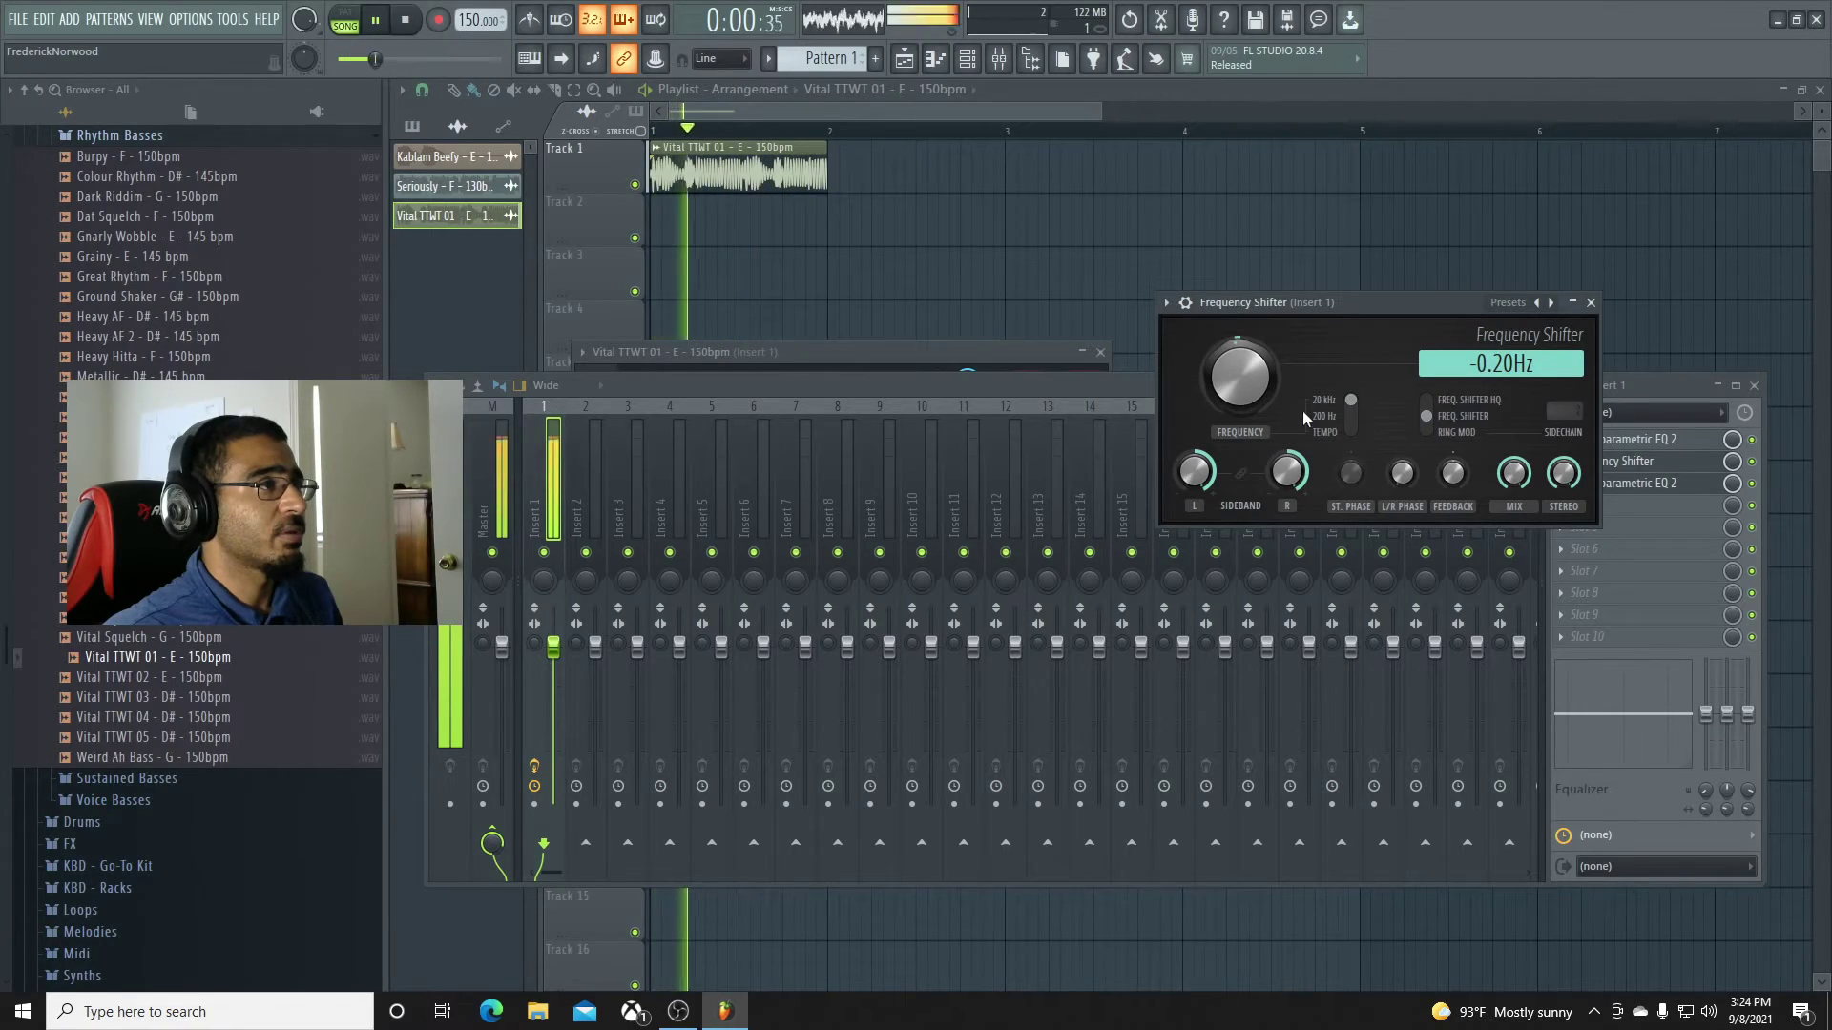
pyautogui.click(1350, 416)
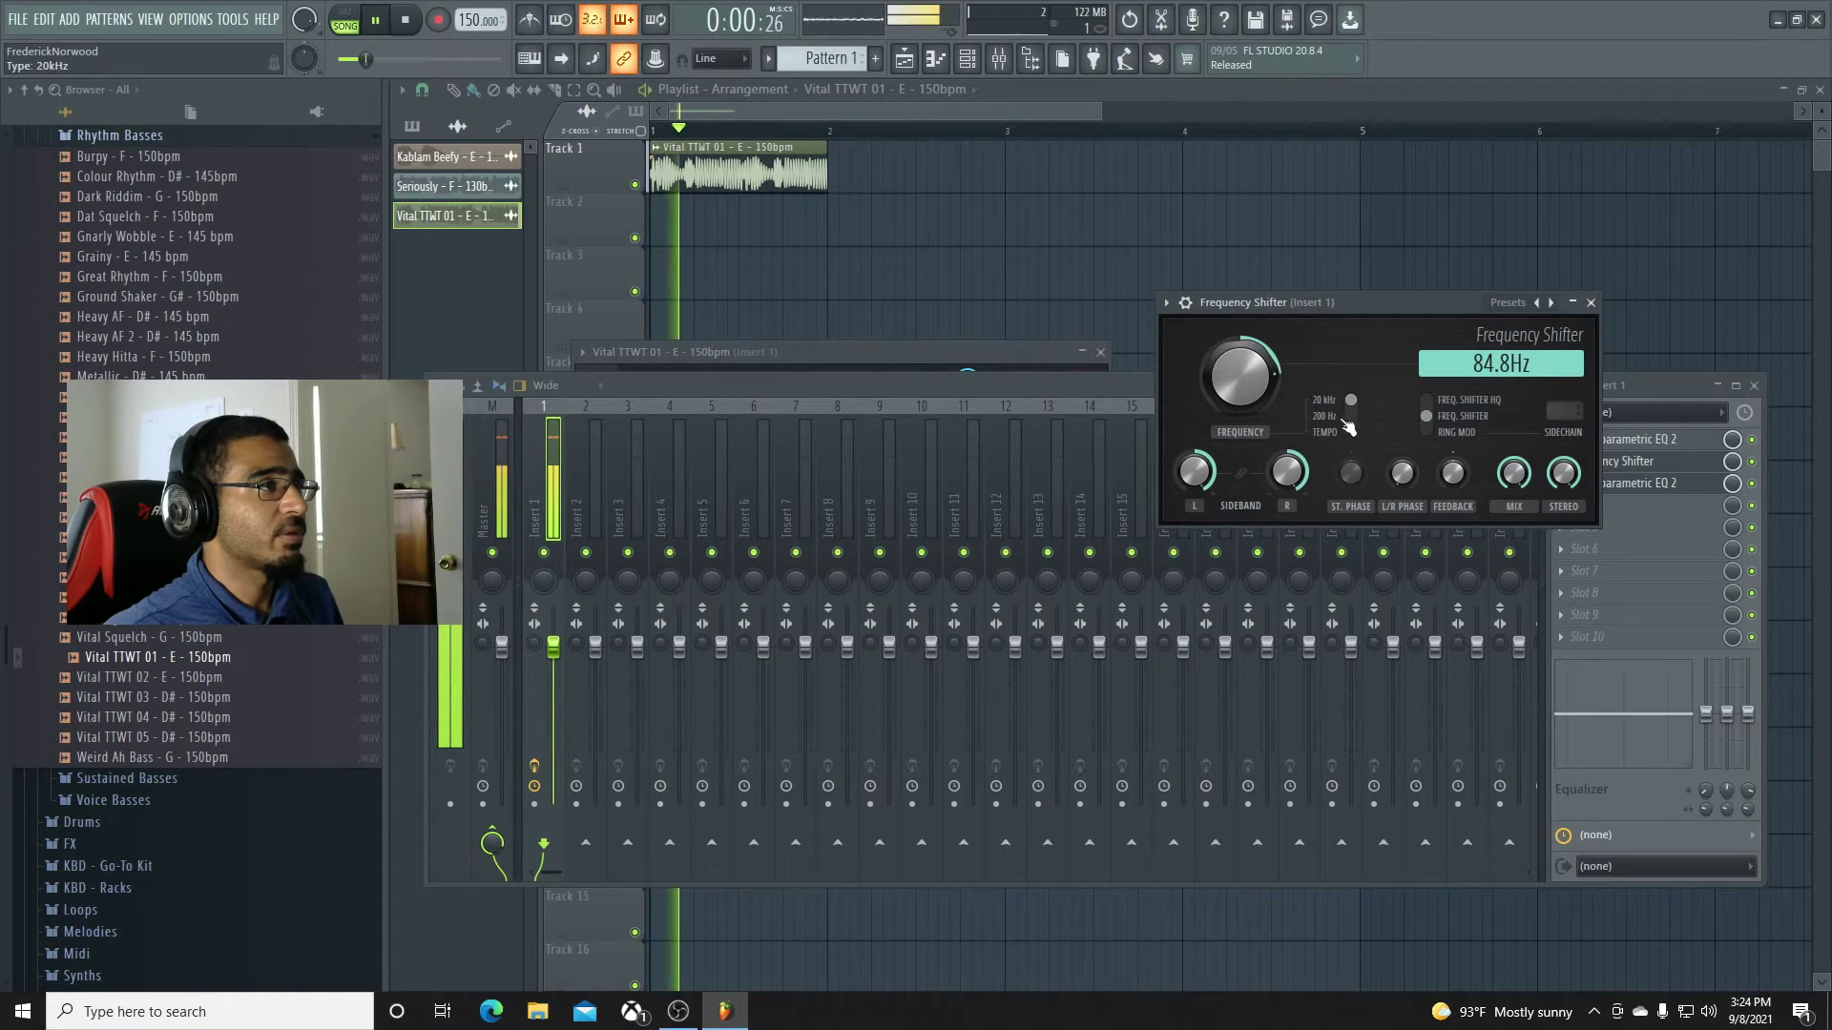
pyautogui.moveTo(1240, 376); pyautogui.dragTo(1240, 496)
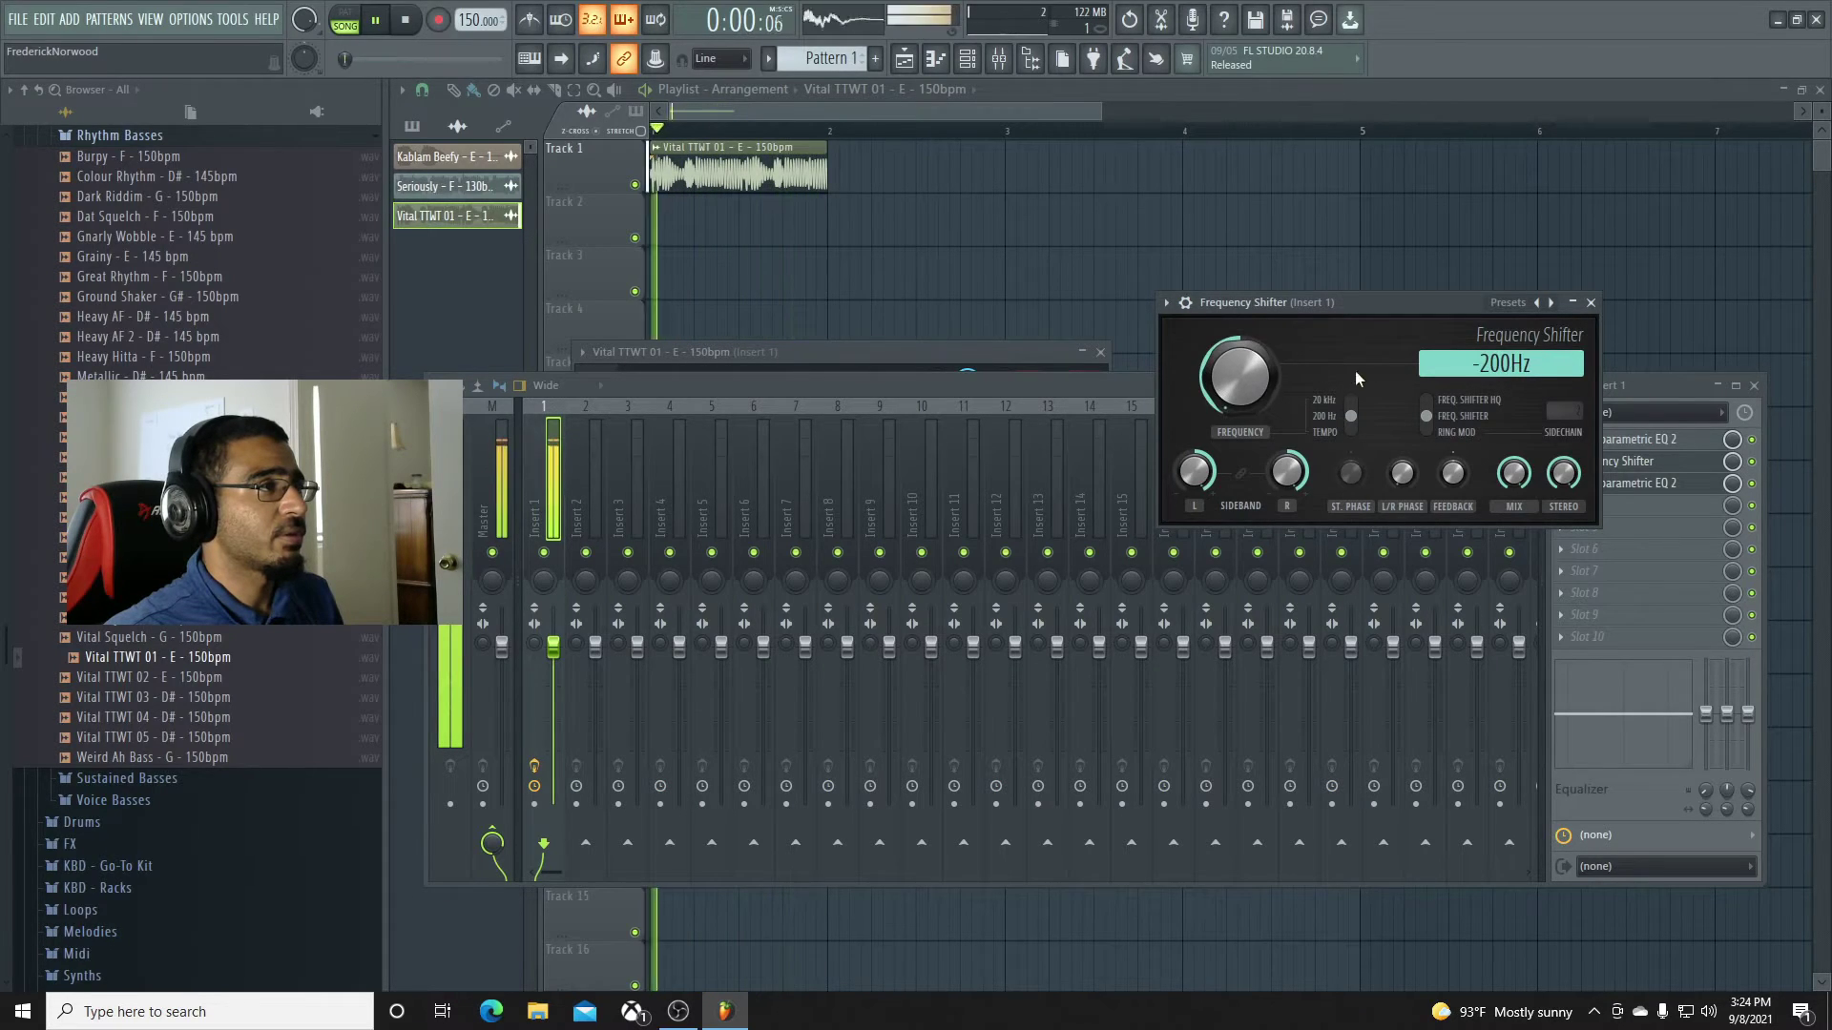
# Stop playback and switch the plugin's mode back to Freq. Shifter HQ.
pyautogui.press('space')
pyautogui.click(1436, 400)
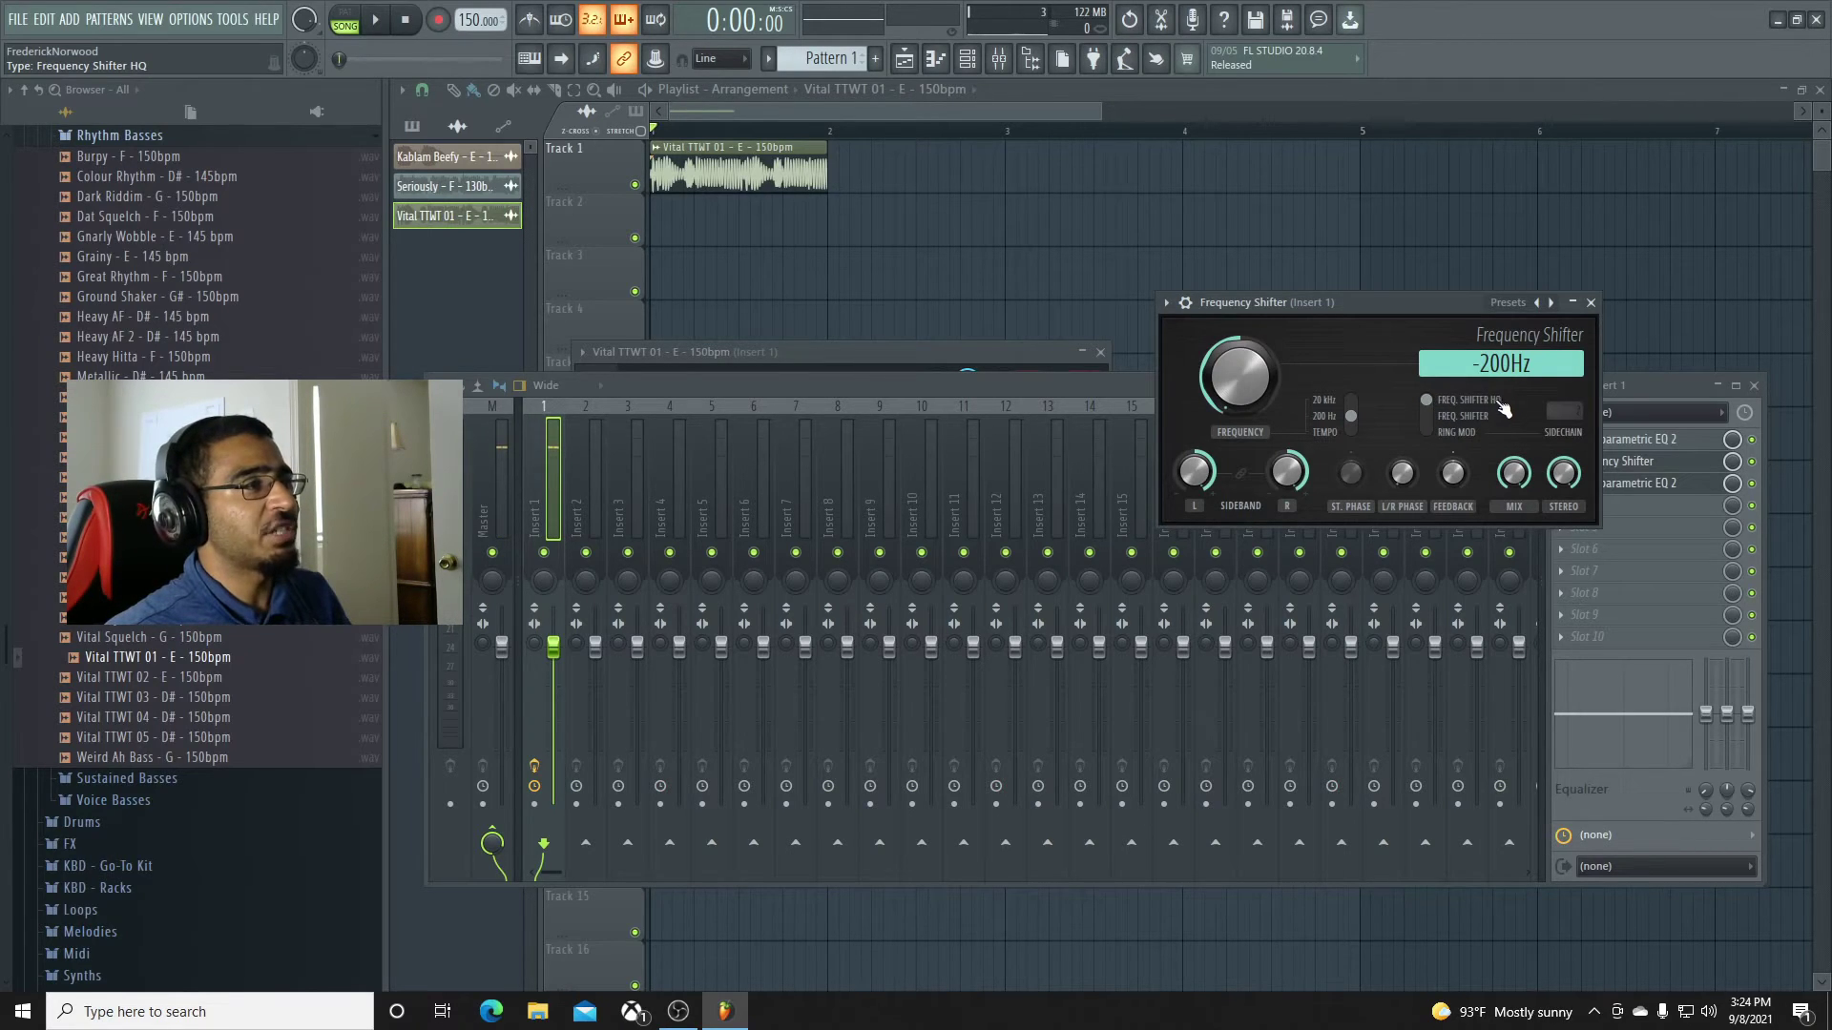
pyautogui.click(1433, 406)
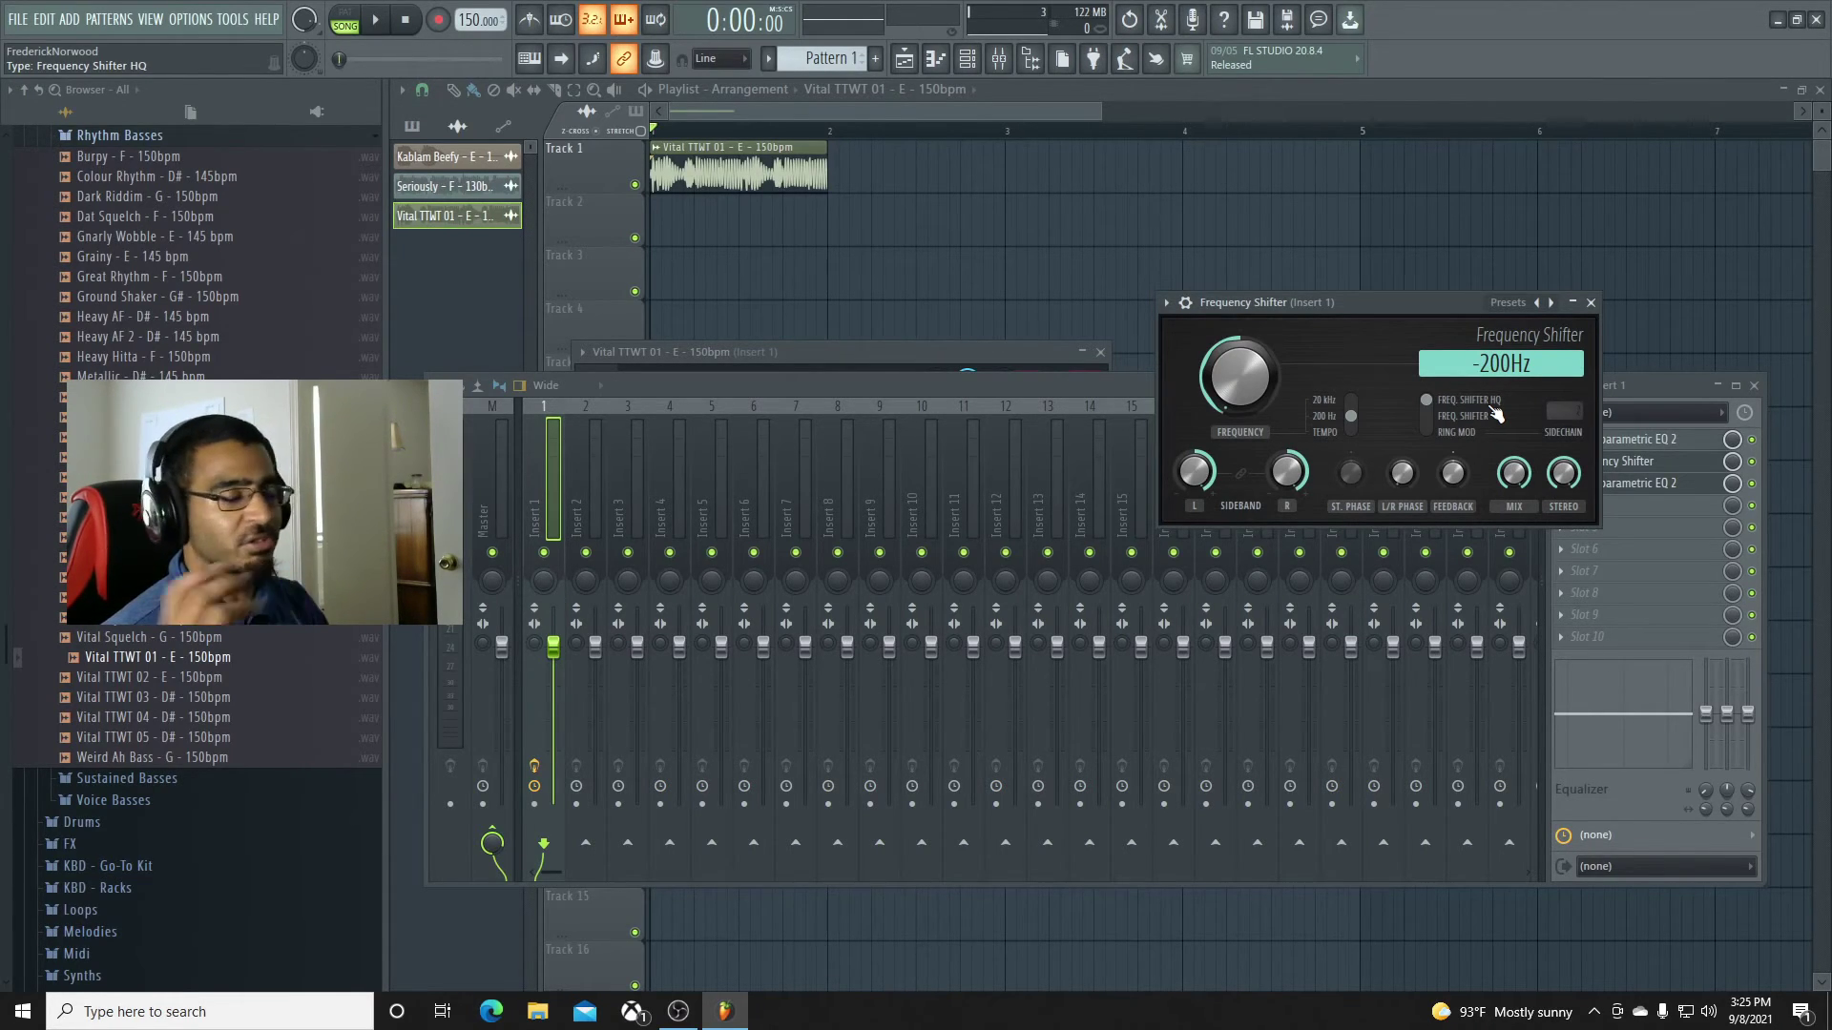
# Switch the plugin to Ring Mod, sweep its frequency and settle at 8.60 Hz while auditioning the Vital TTWT 01 clip.
pyautogui.click(1426, 431)
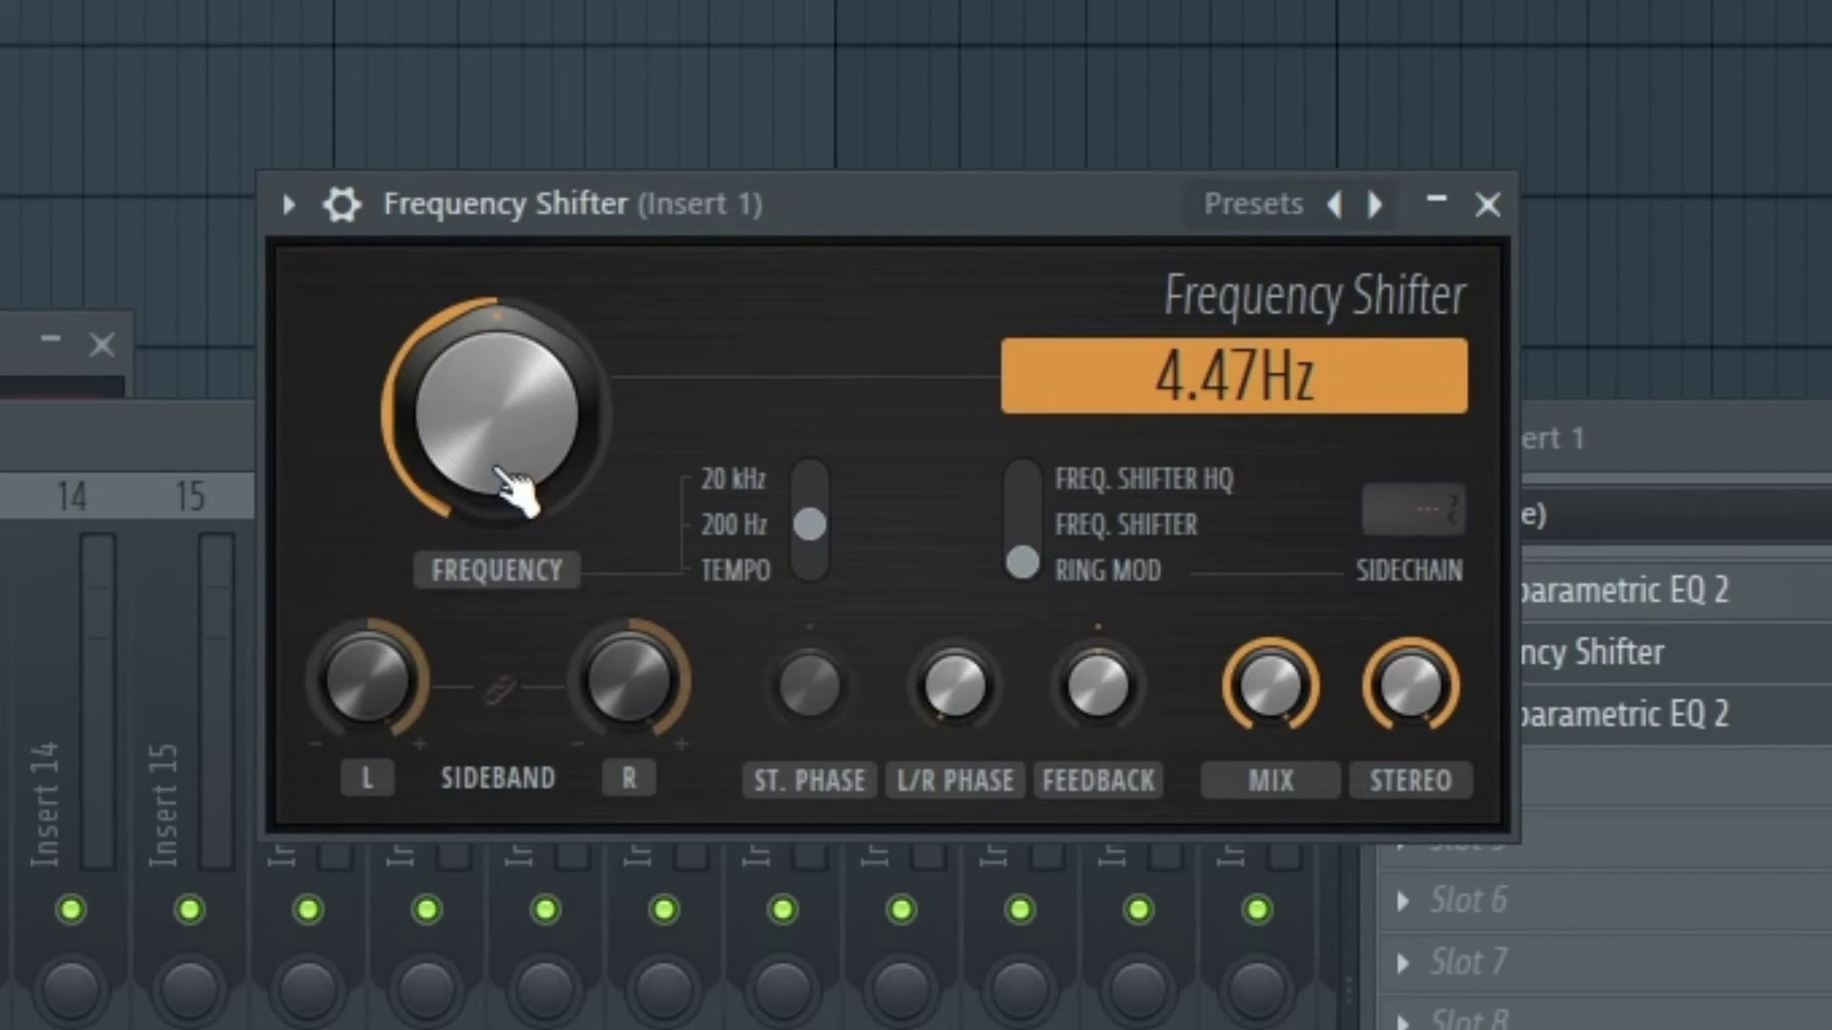
pyautogui.moveTo(1261, 396); pyautogui.dragTo(1261, 453)
pyautogui.moveTo(497, 413); pyautogui.dragTo(496, 222)
pyautogui.moveTo(496, 413); pyautogui.dragTo(496, 537)
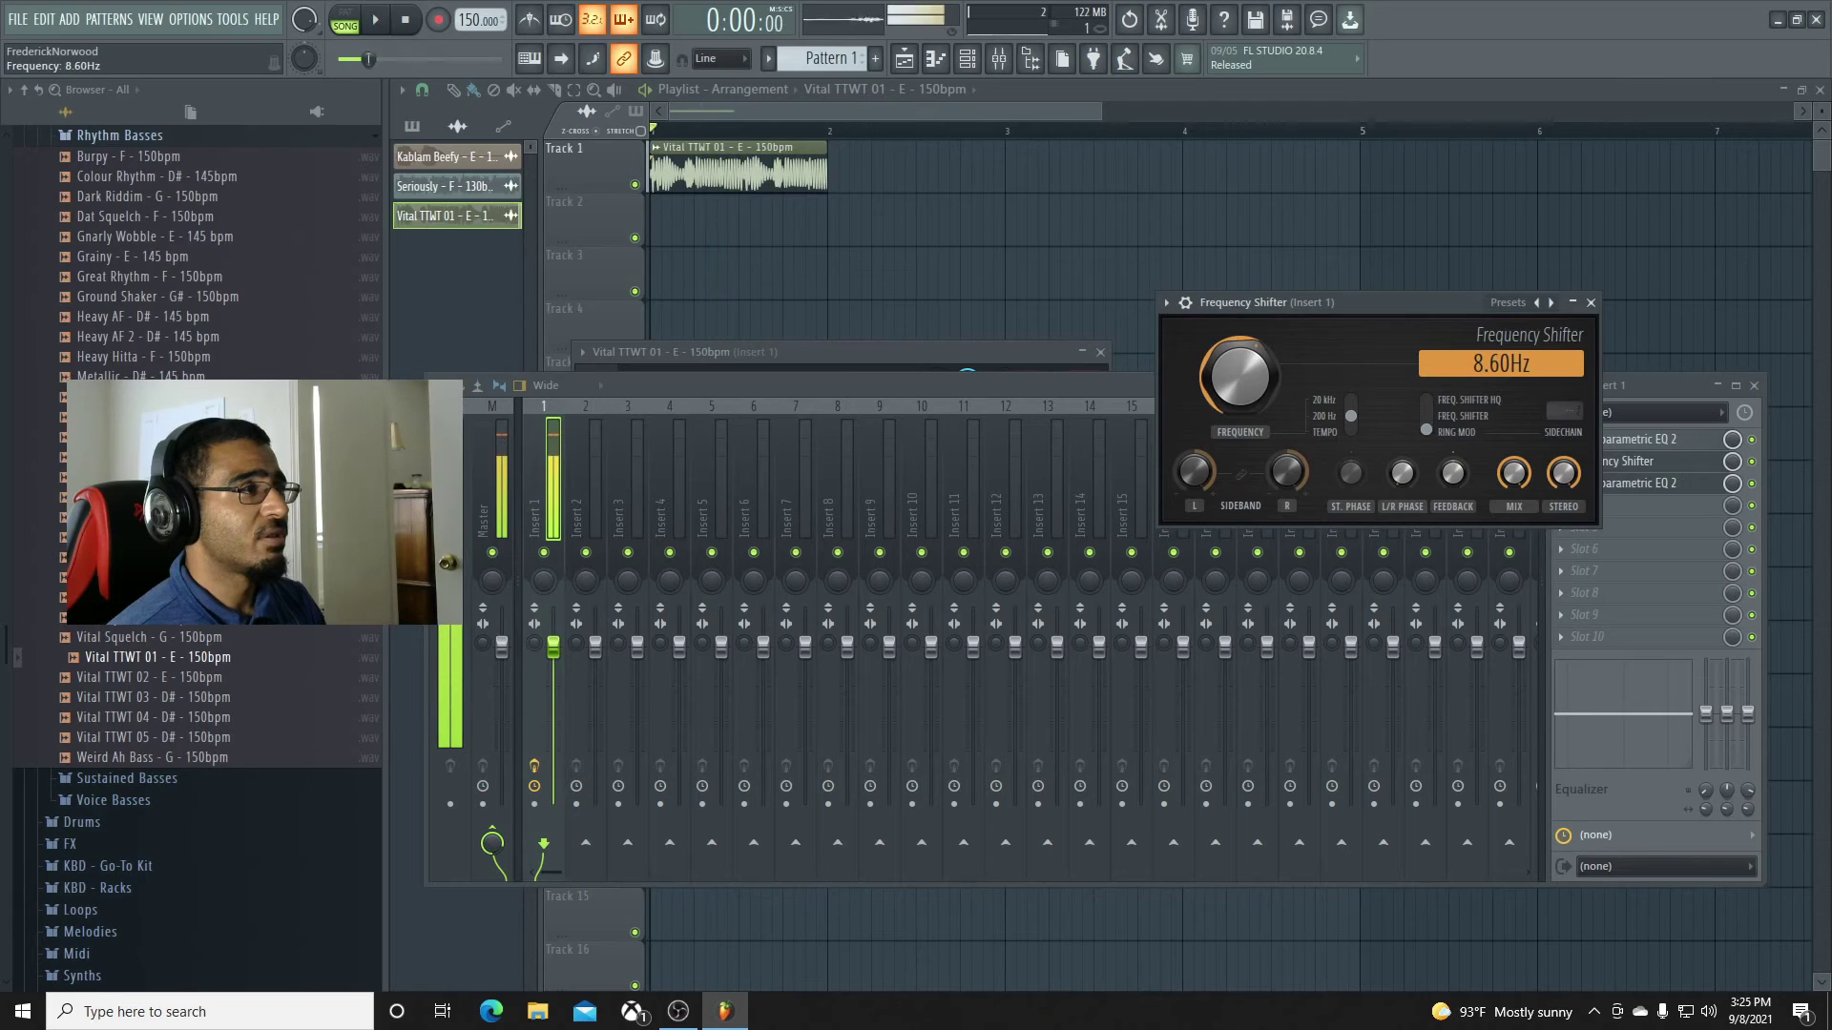
pyautogui.press('space')
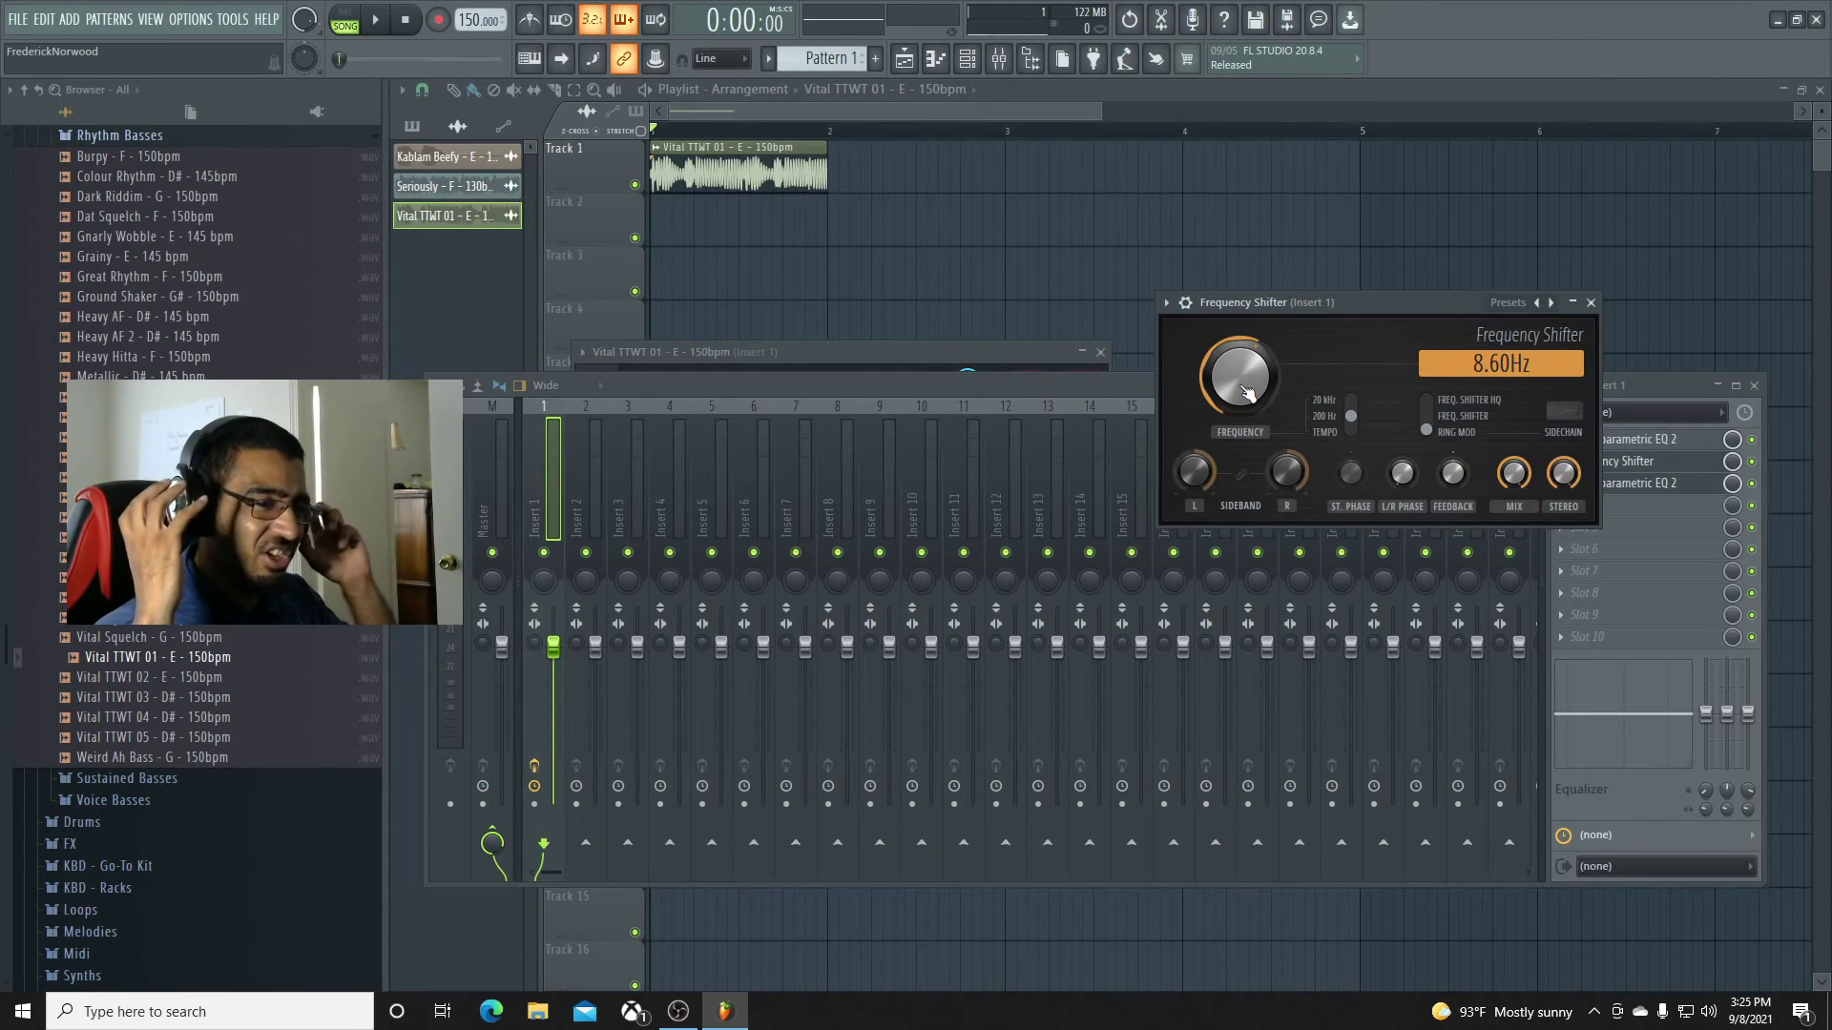
pyautogui.press('space')
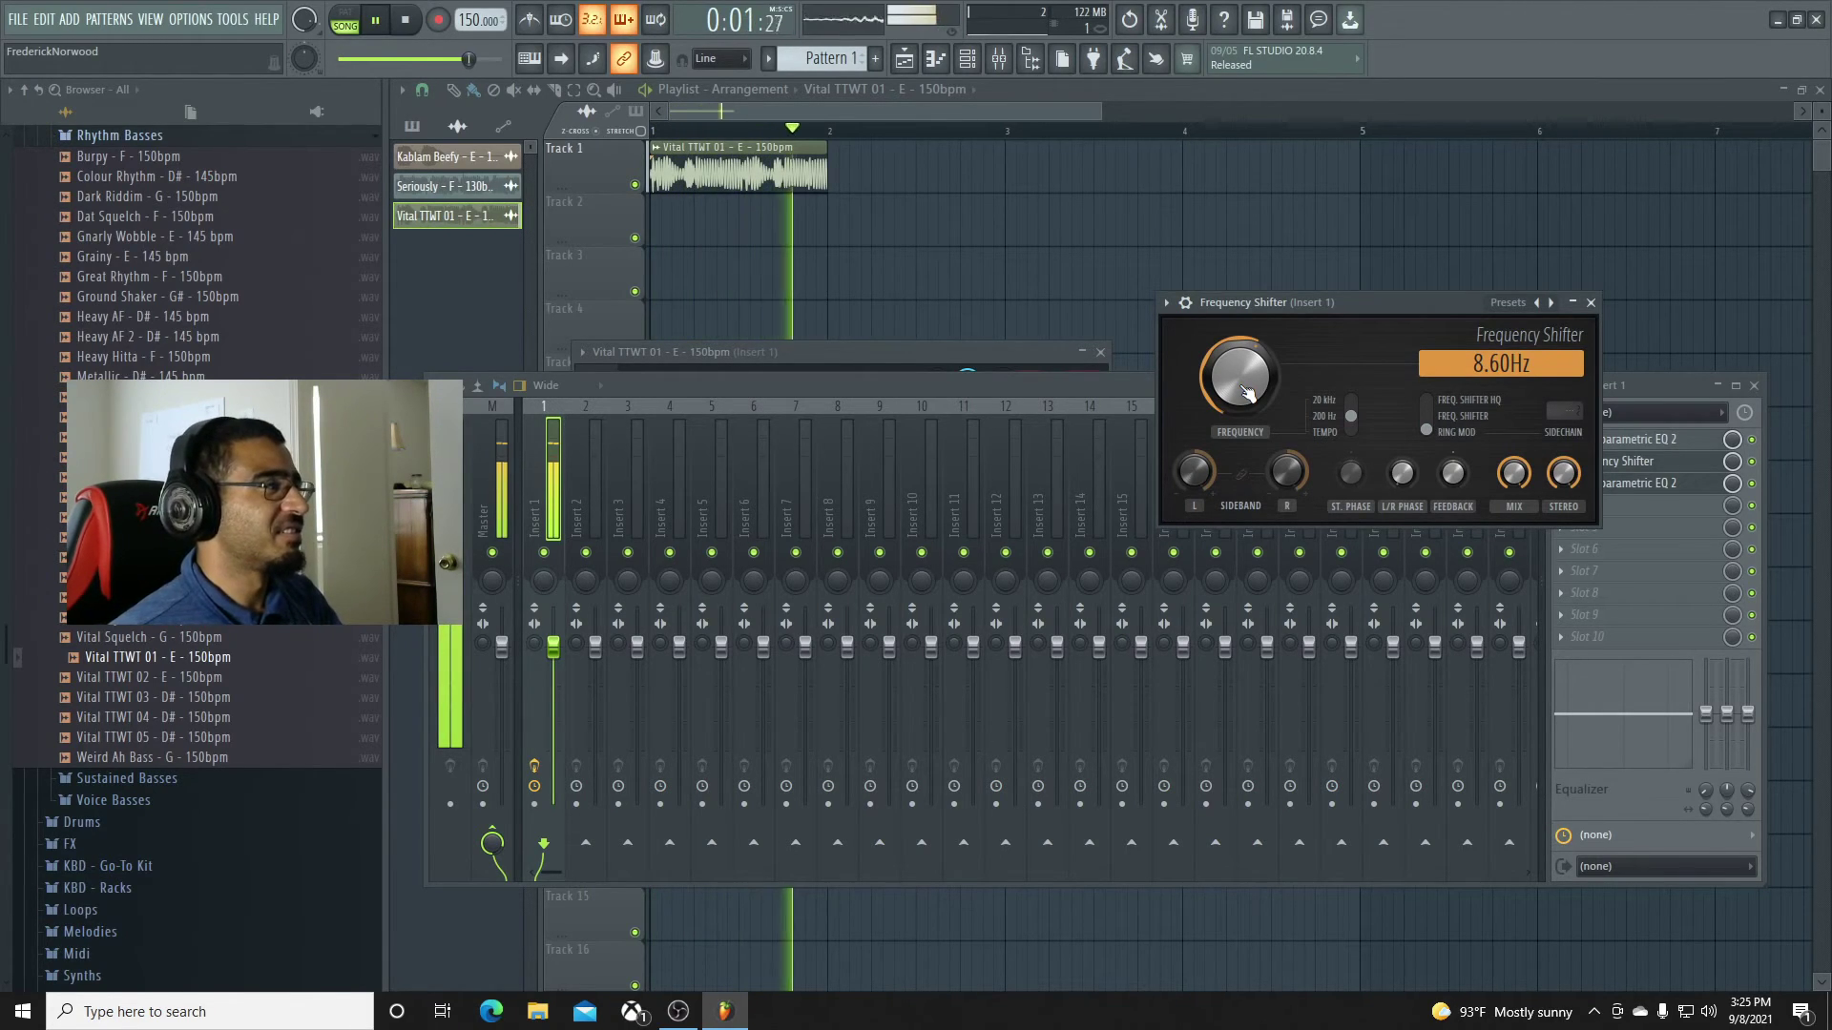
# Return the plugin's mode to Freq. Shifter HQ and reset its frequency to 0.00 Hz.
pyautogui.scroll(-4, 1250, 382)
pyautogui.click(1426, 400)
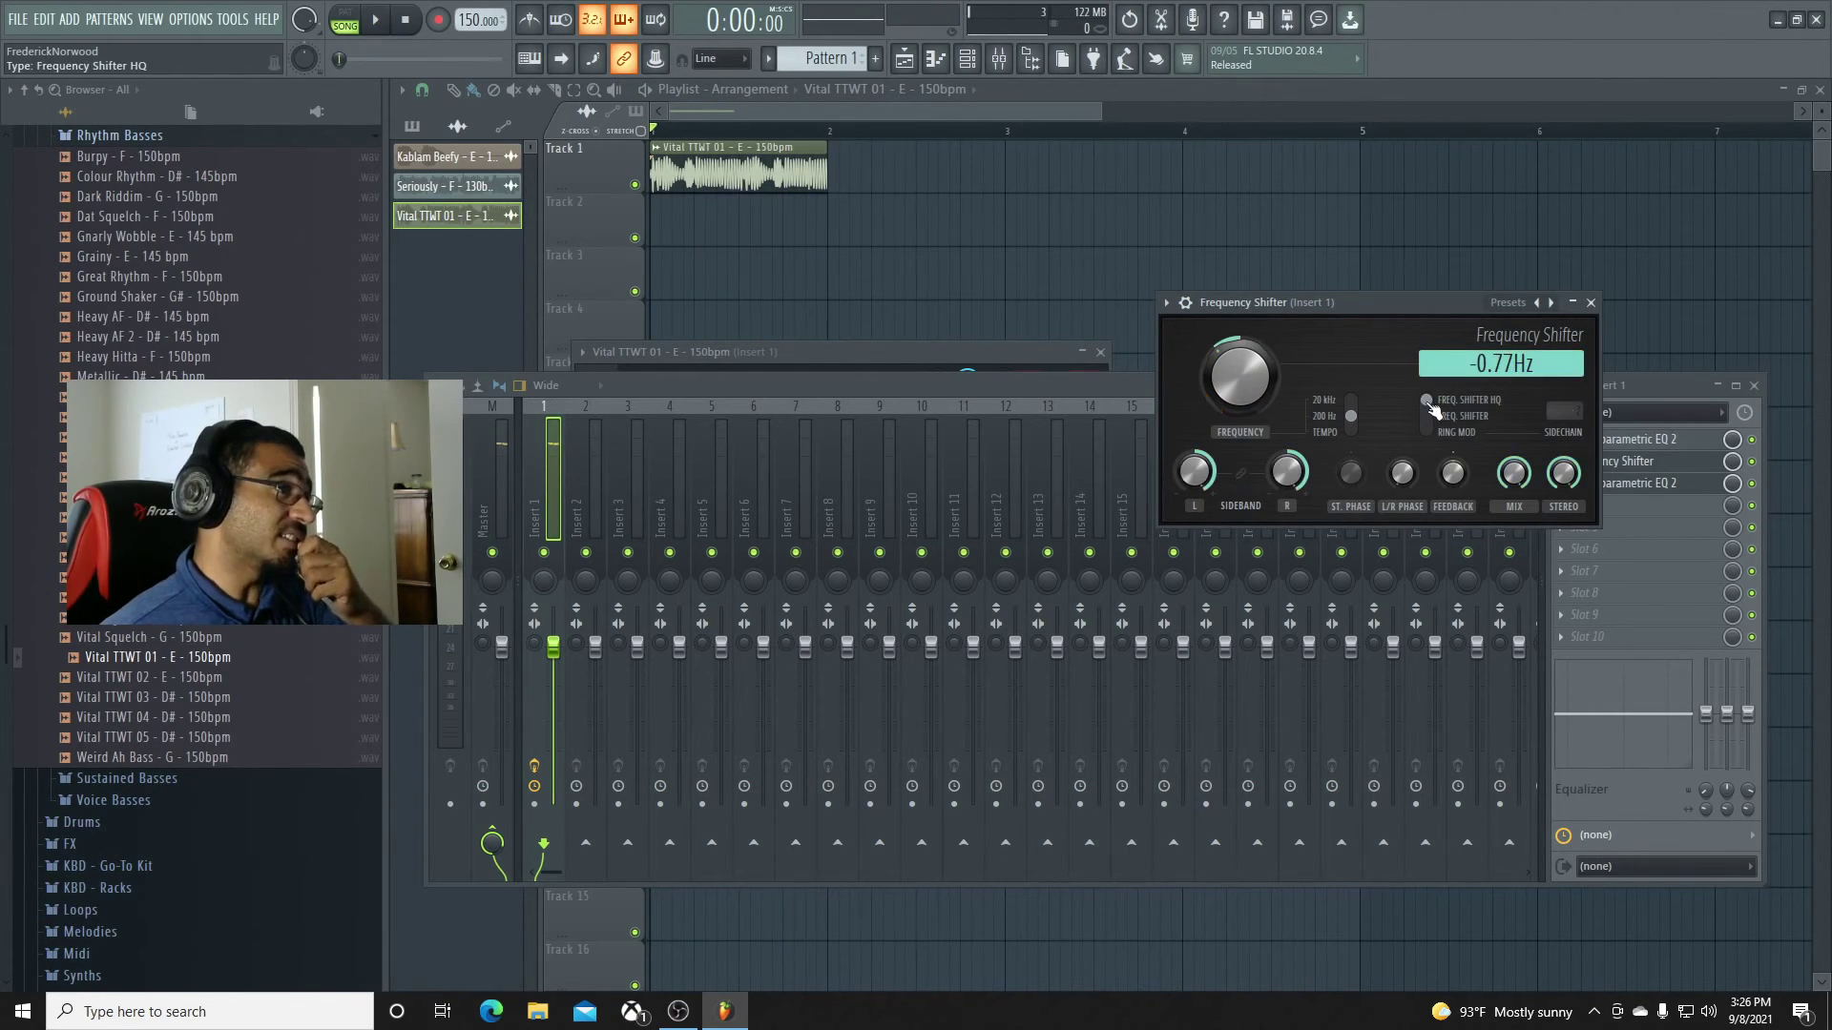
pyautogui.moveTo(1217, 381); pyautogui.dragTo(1216, 364)
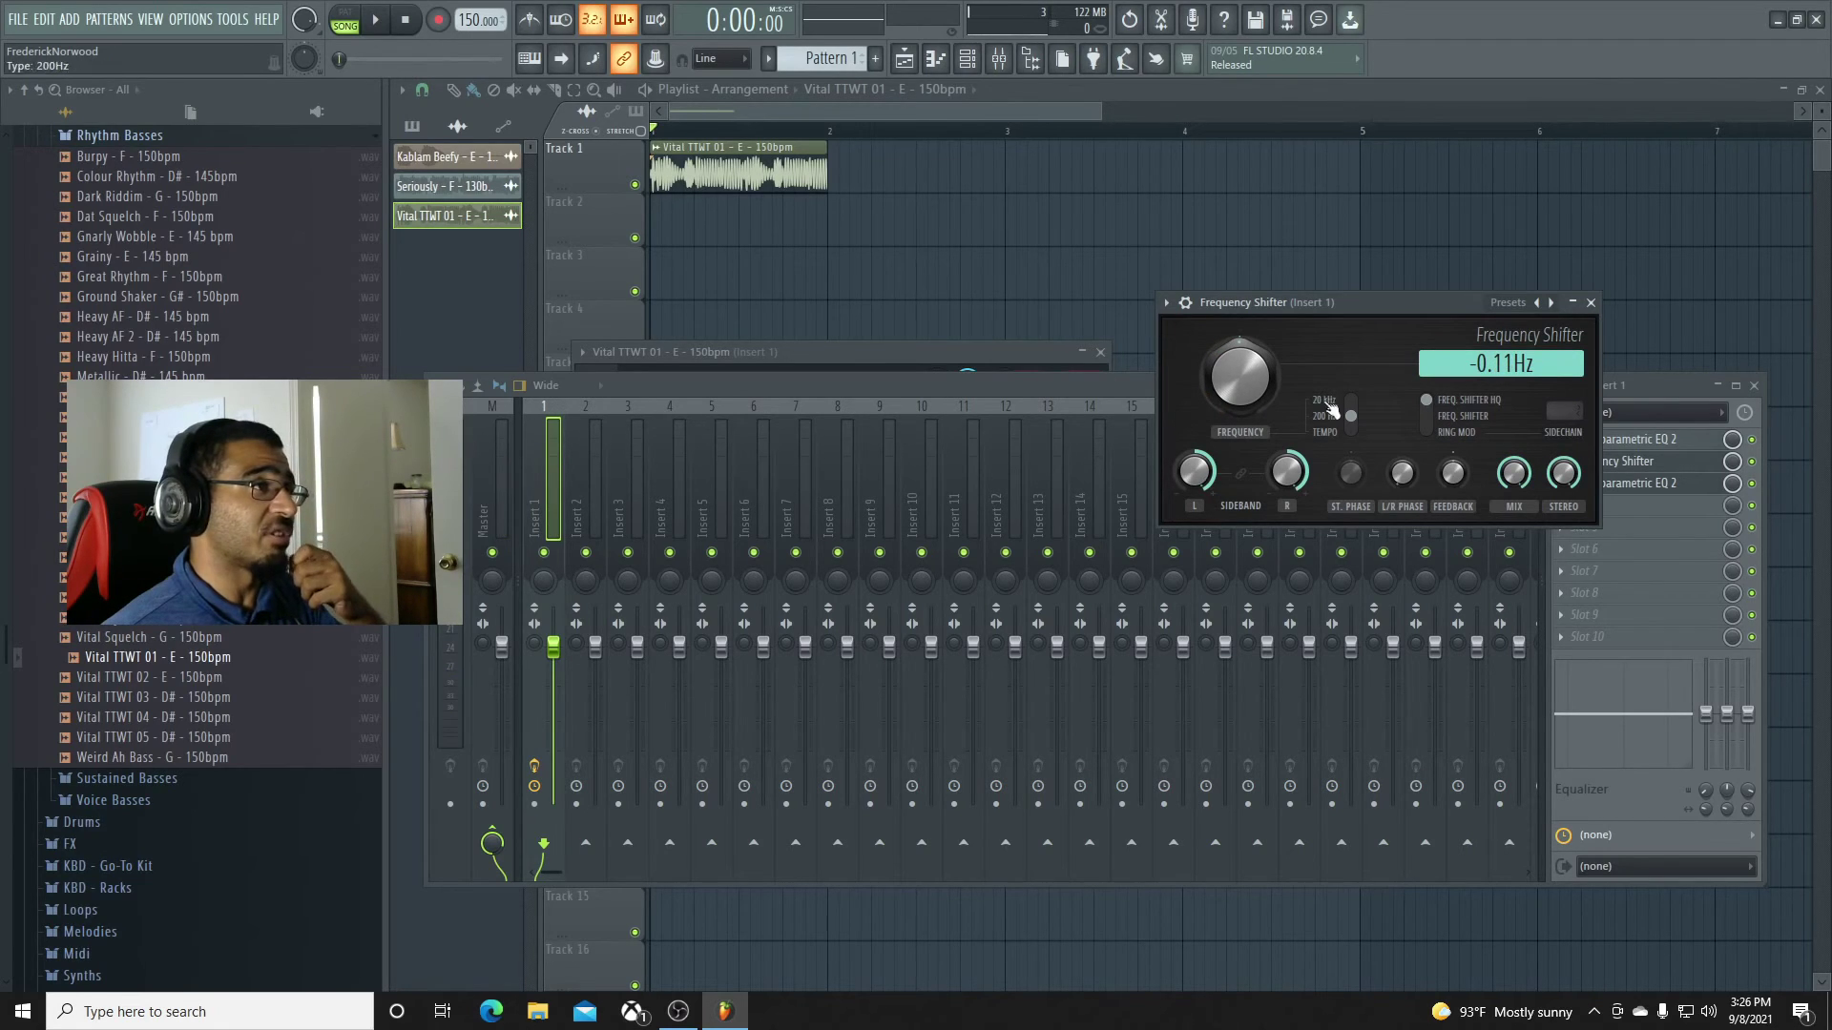
pyautogui.click(1450, 431)
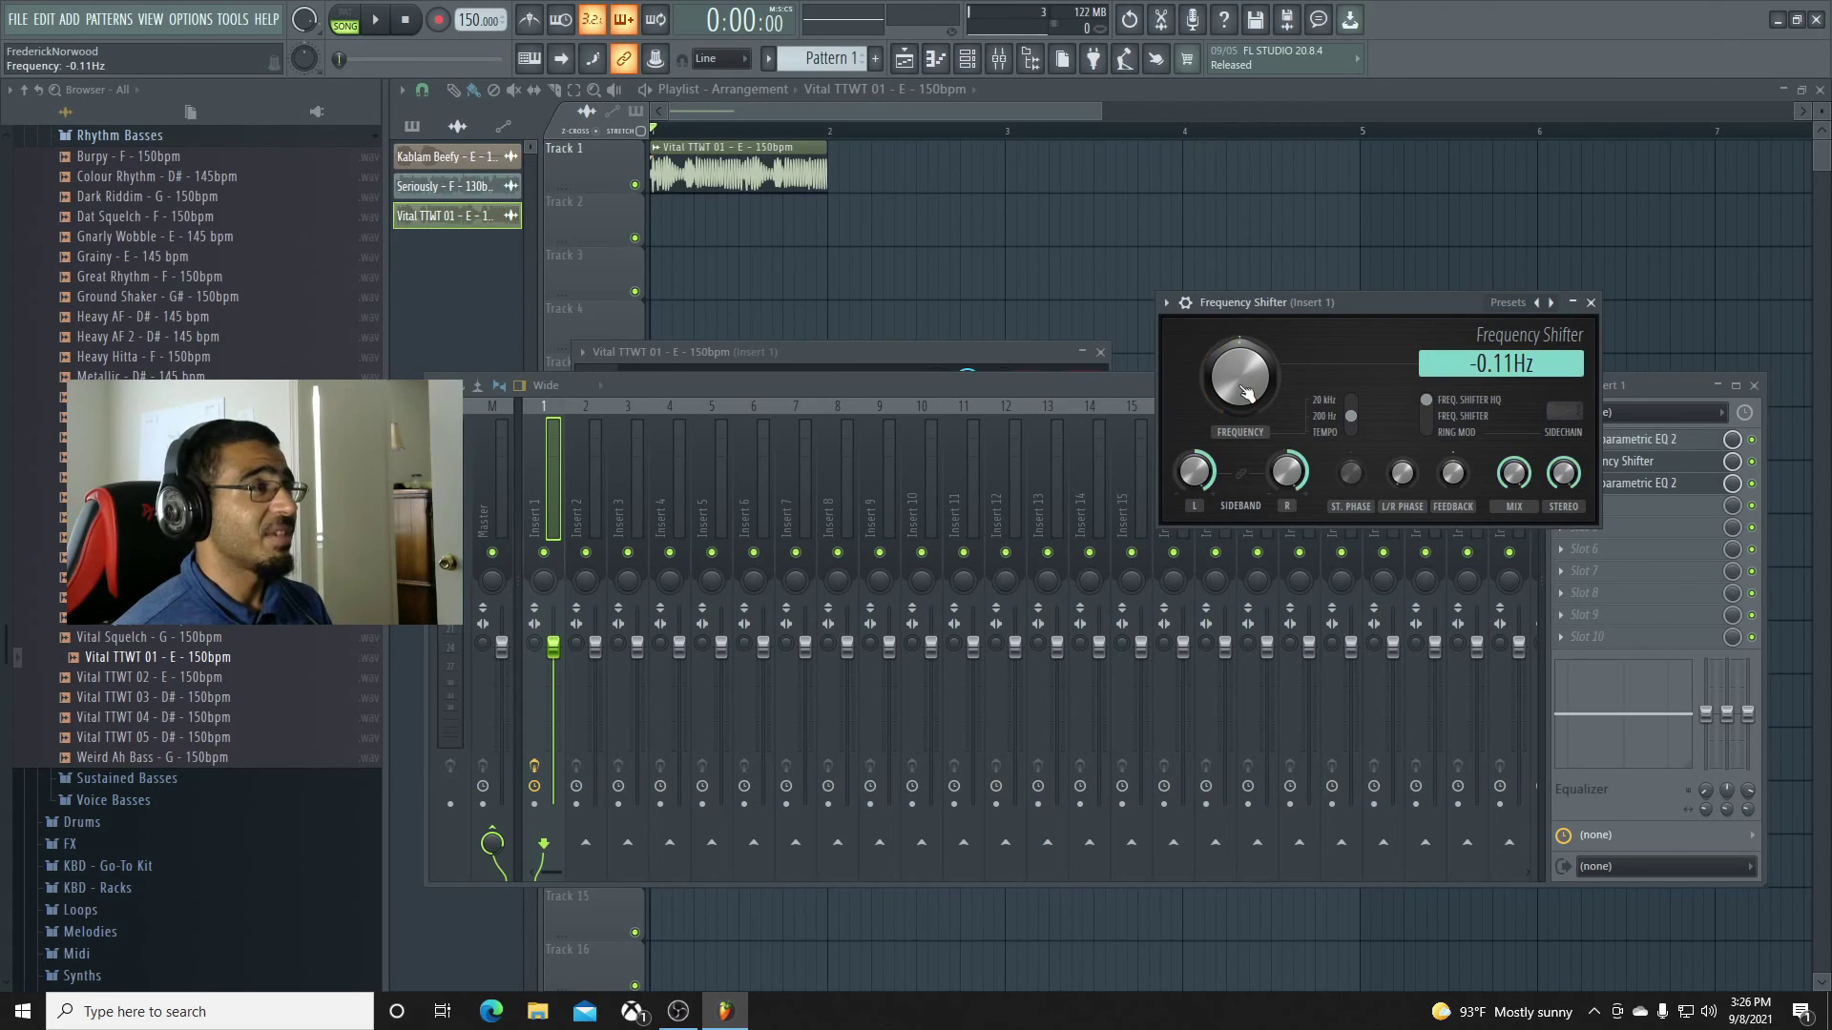
pyautogui.rightClick(1239, 382)
pyautogui.click(1274, 394)
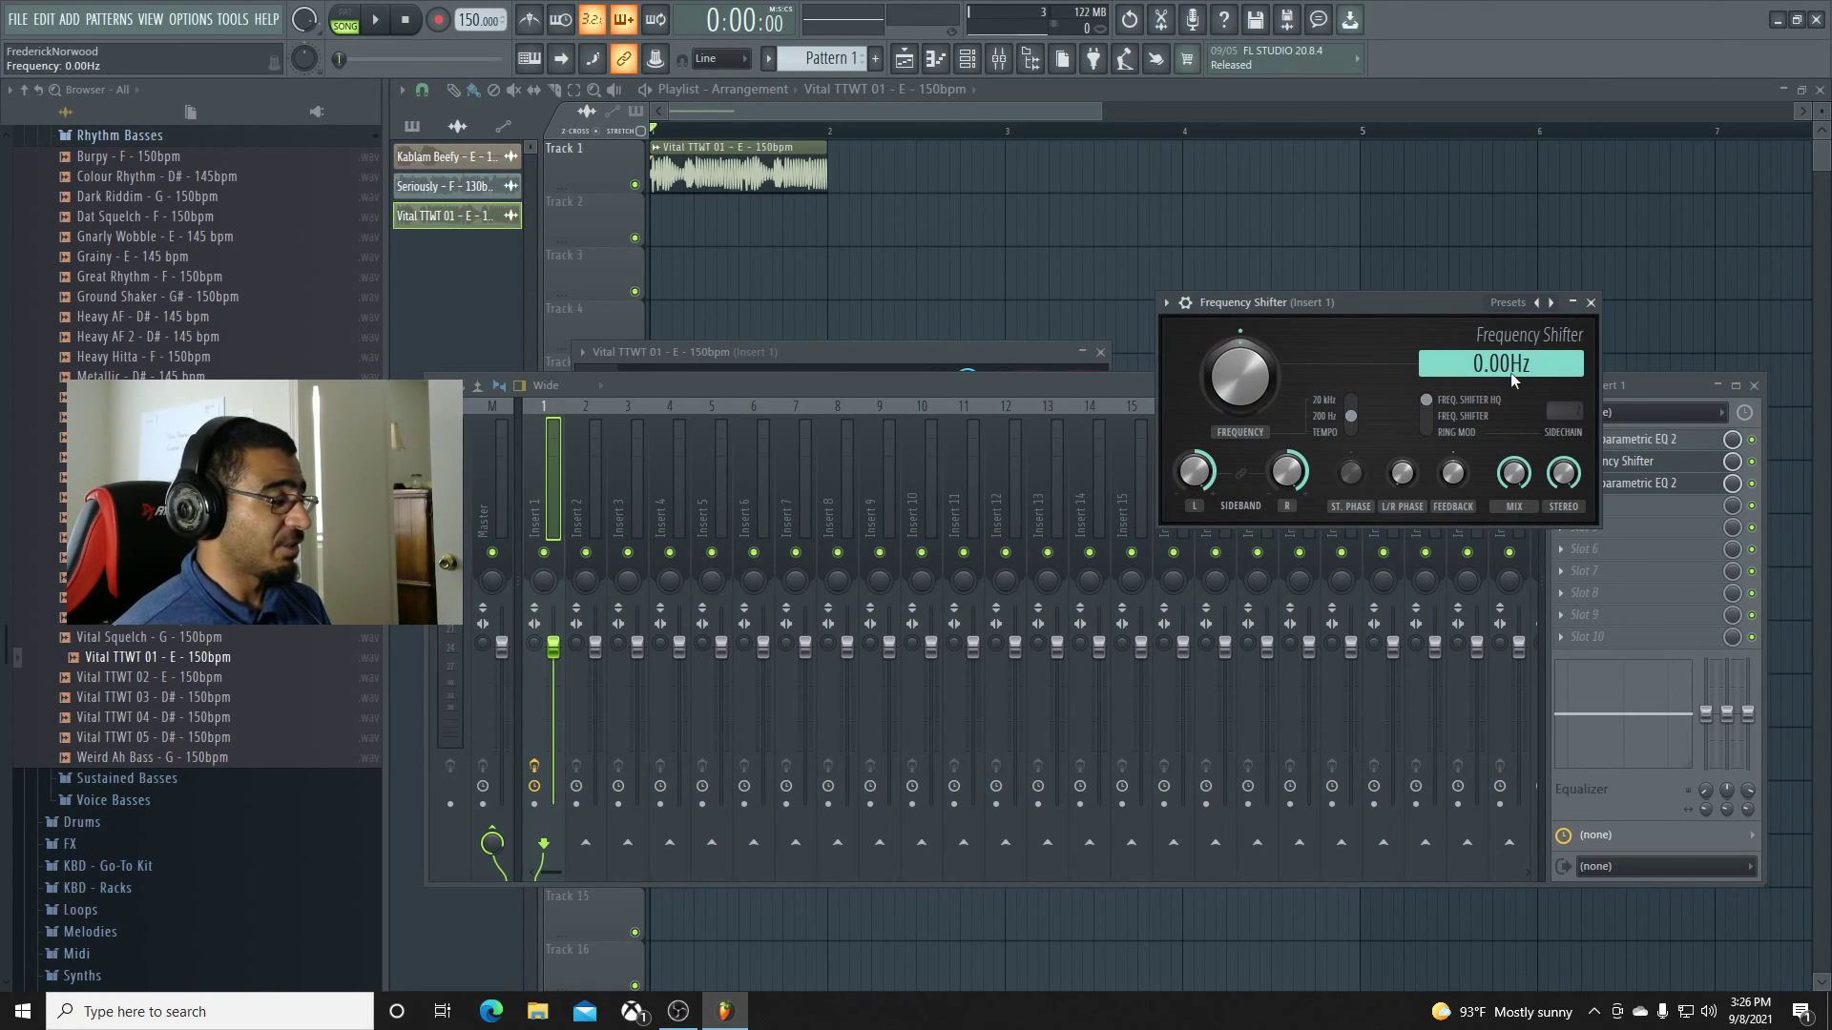